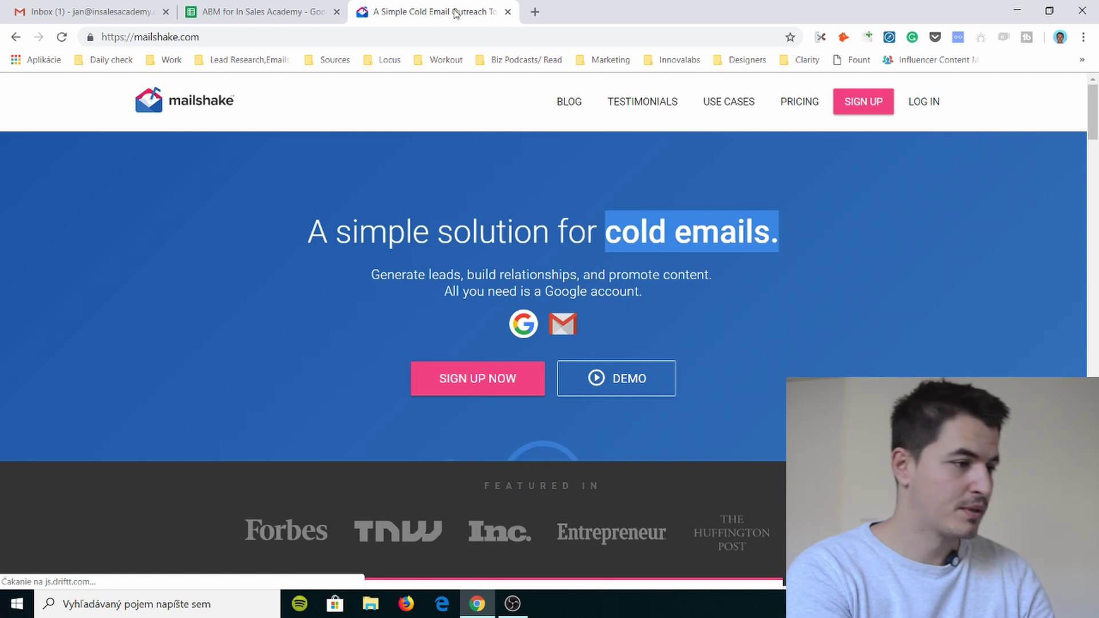
- Start a new Mailshake signup and enter your full name
{"action": "scroll", "coordinate": [563, 260], "scroll_direction": "down", "scroll_amount": 5}
{"action": "scroll", "coordinate": [562, 260], "scroll_direction": "up", "scroll_amount": 5}
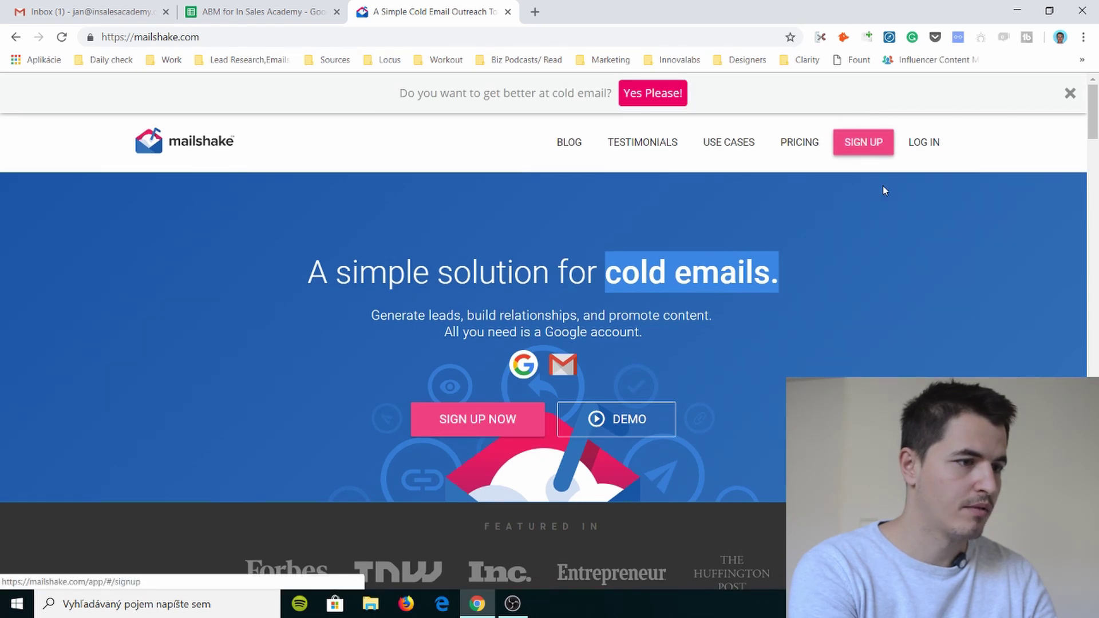
{"action": "left_click", "coordinate": [869, 141]}
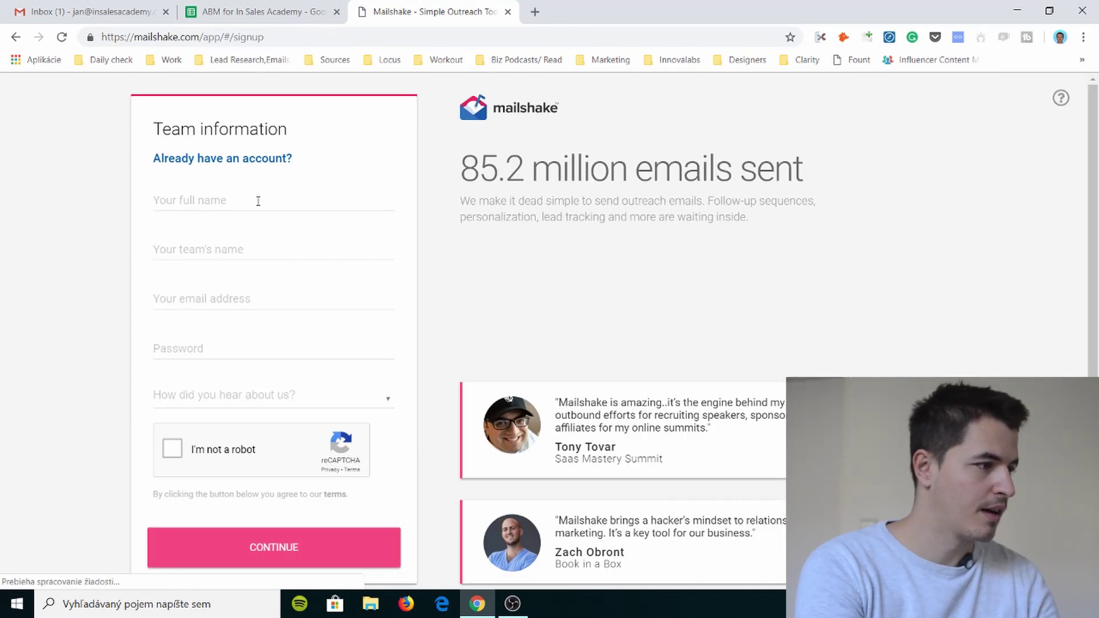
{"action": "scroll", "coordinate": [247, 207], "scroll_direction": "down", "scroll_amount": 1}
{"action": "scroll", "coordinate": [240, 218], "scroll_direction": "up", "scroll_amount": 1}
{"action": "left_click", "coordinate": [237, 201]}
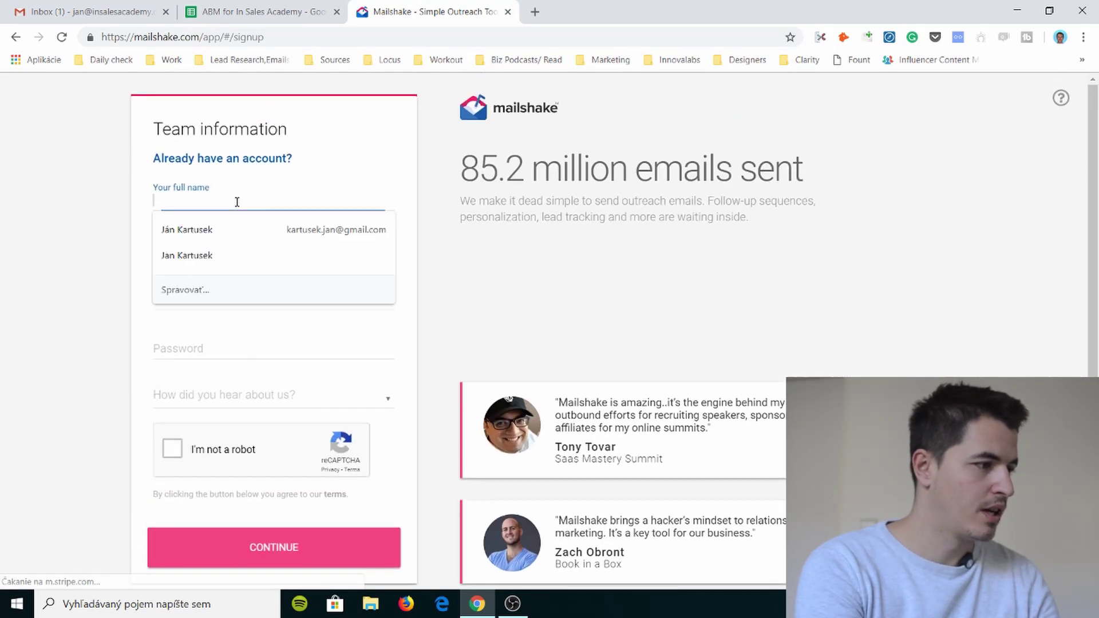
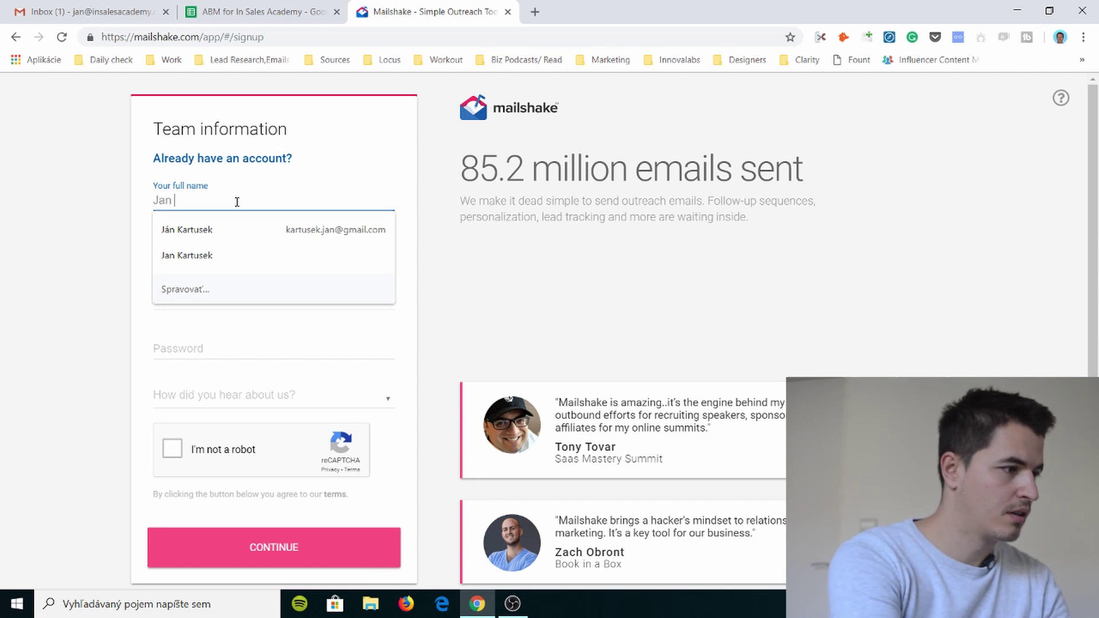
- Skip the team field, then fill in the work email address and account password
{"action": "key", "text": "Tab"}
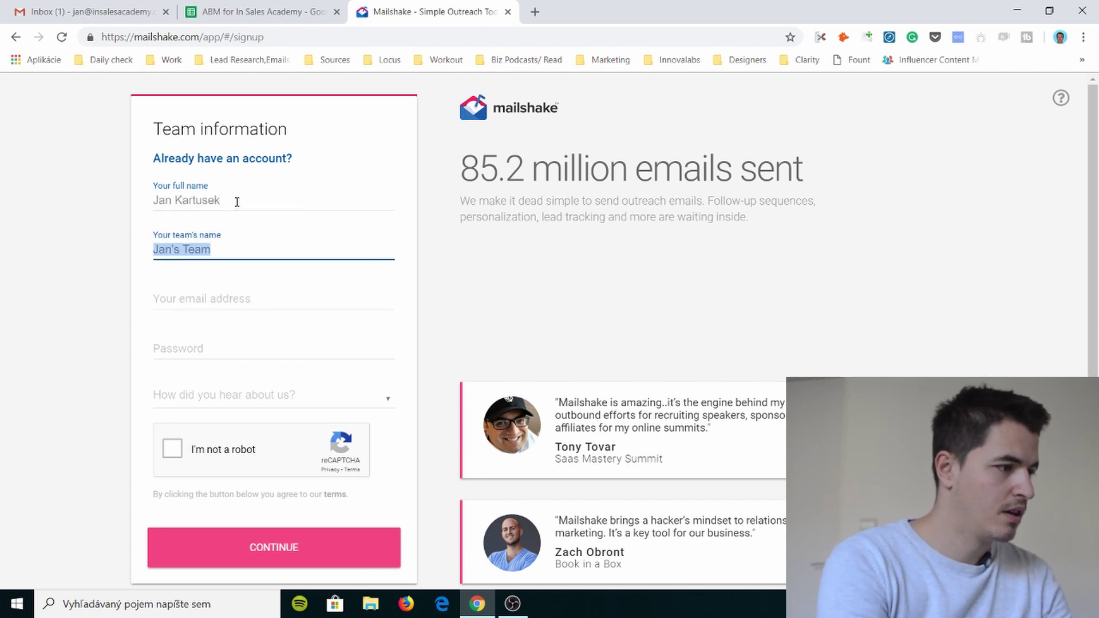
{"action": "key", "text": "Tab"}
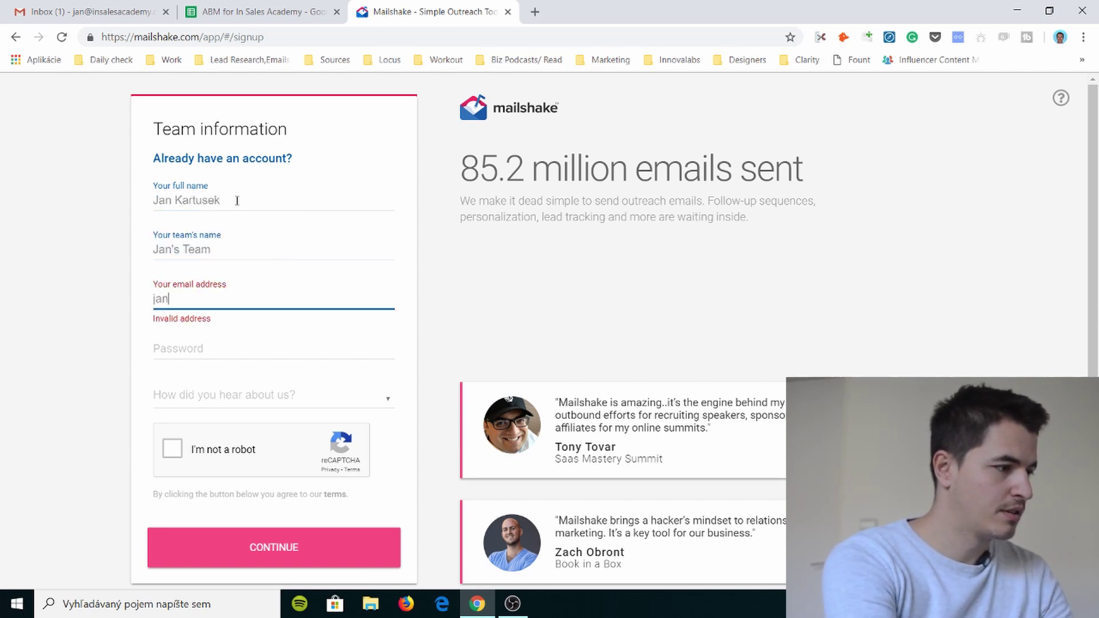
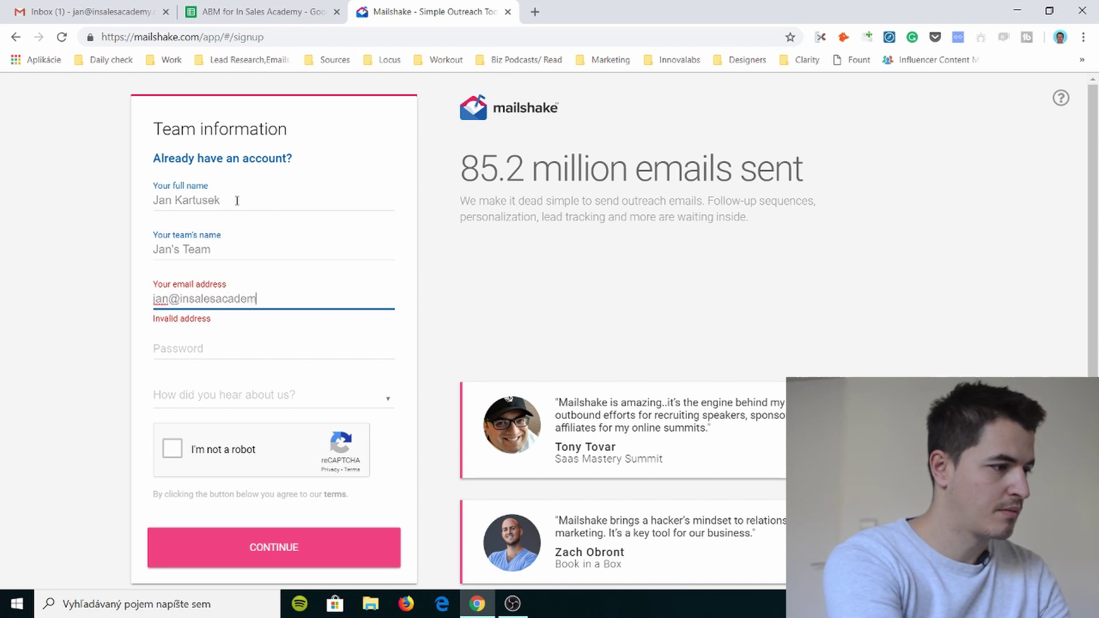
{"action": "key", "text": "Tab"}
{"action": "type", "text": "••••••••"}
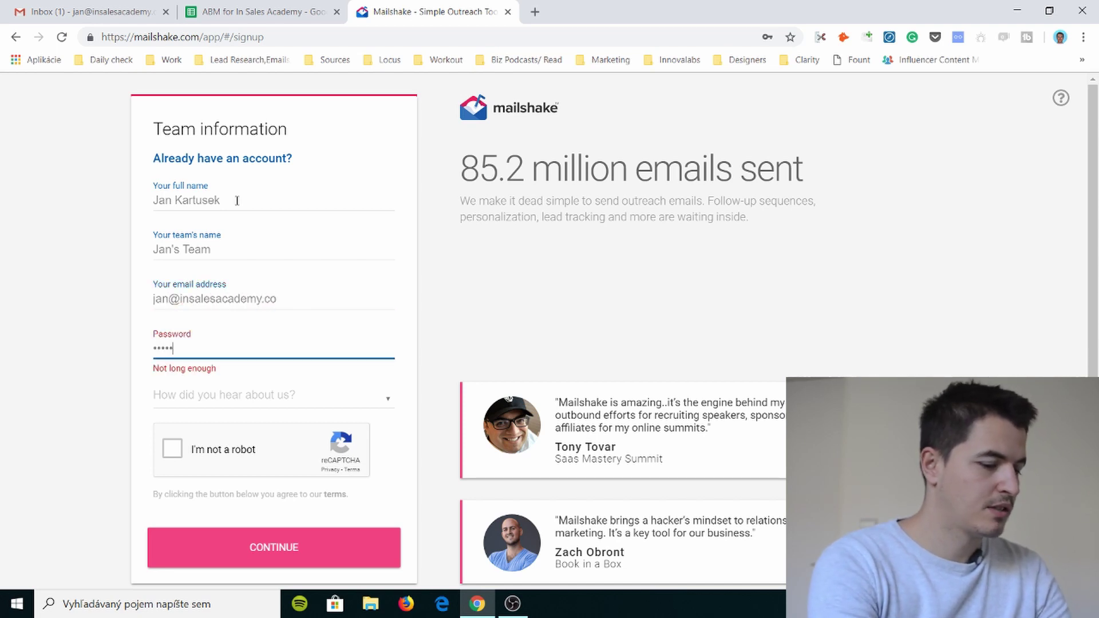
- Set the referral source to Google Search, pass reCAPTCHA and submit the signup form
{"action": "key", "text": "Tab"}
{"action": "scroll", "coordinate": [265, 391], "scroll_direction": "down", "scroll_amount": 3}
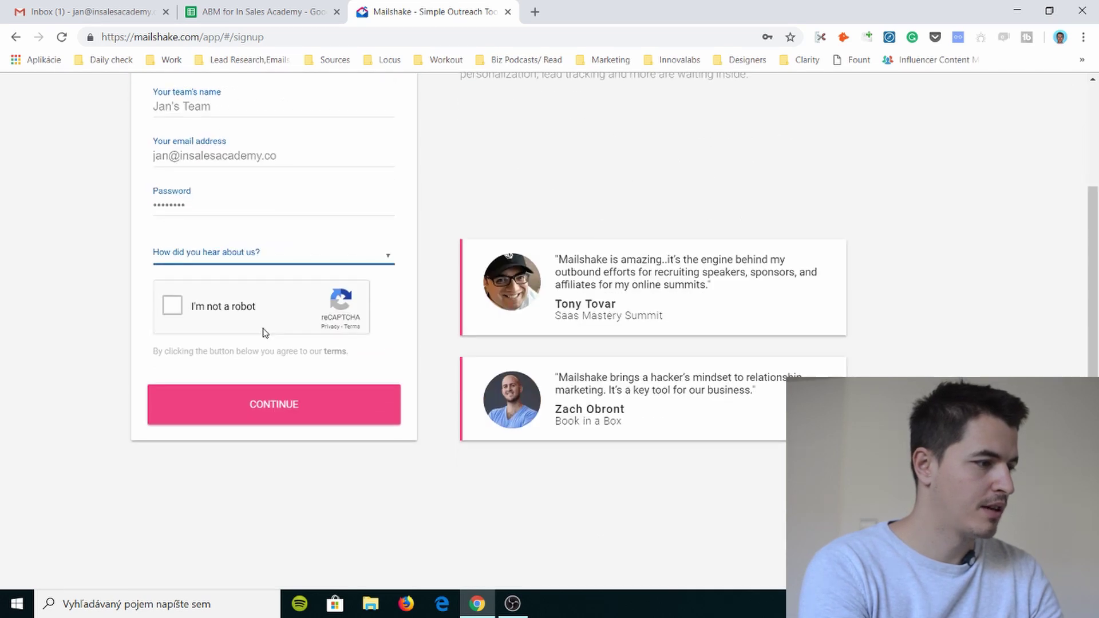
{"action": "left_click", "coordinate": [283, 250]}
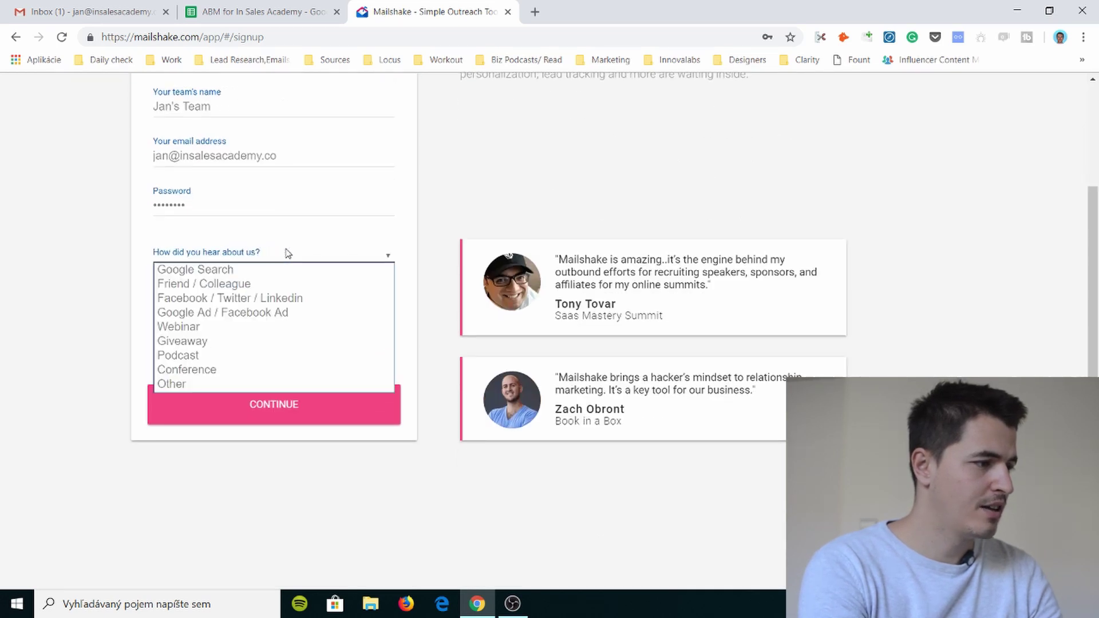
{"action": "left_click", "coordinate": [279, 289]}
{"action": "left_click", "coordinate": [256, 312]}
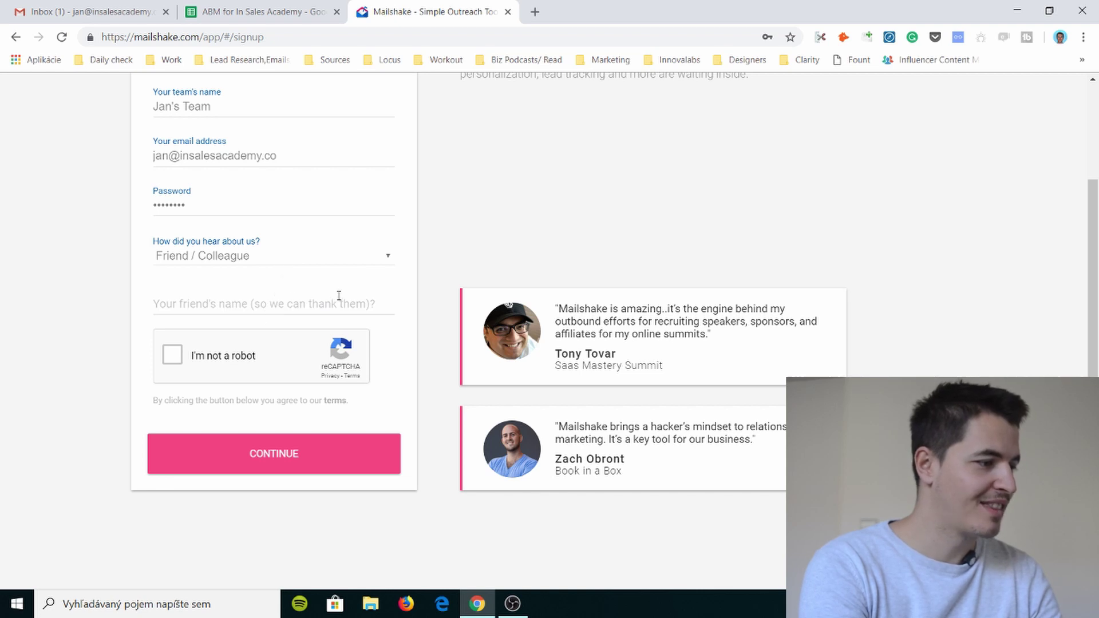
{"action": "left_click", "coordinate": [314, 262]}
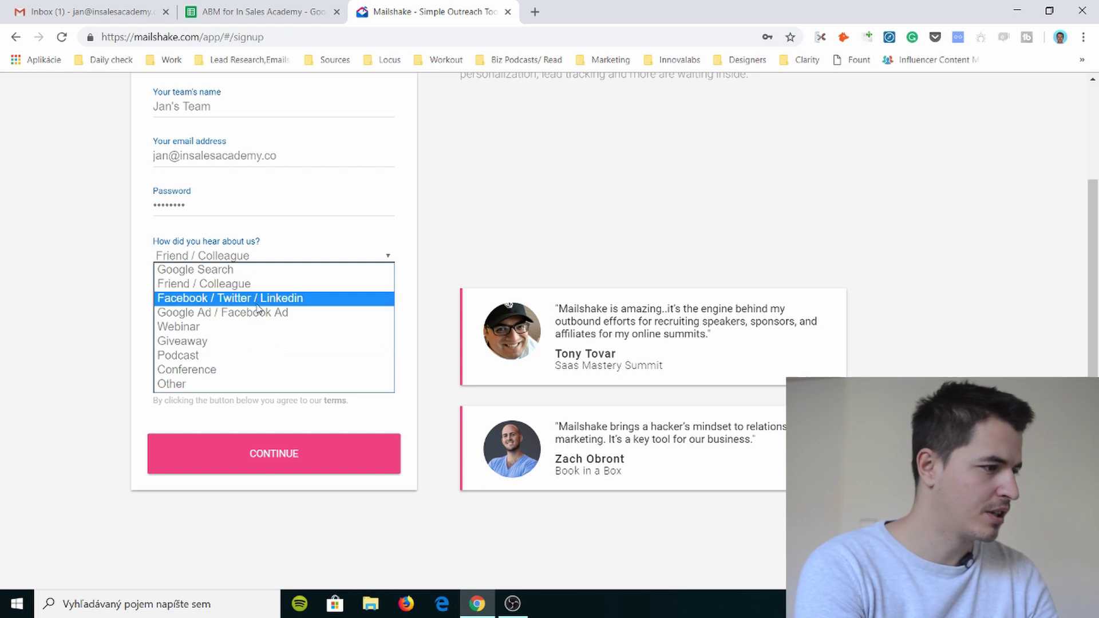
{"action": "left_click", "coordinate": [252, 271]}
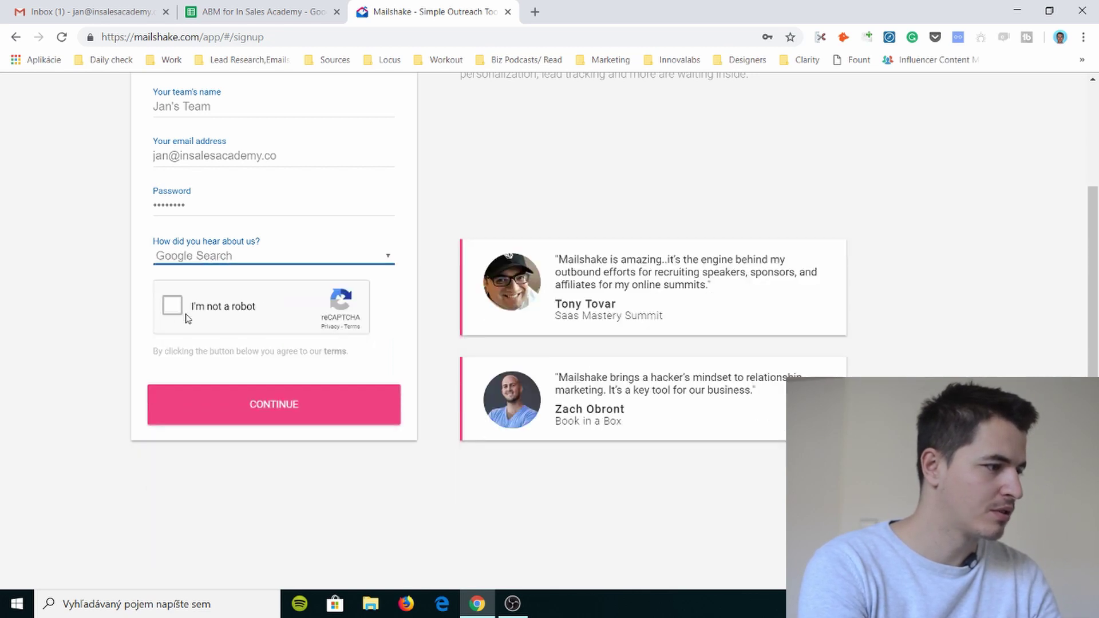
{"action": "left_click", "coordinate": [229, 399]}
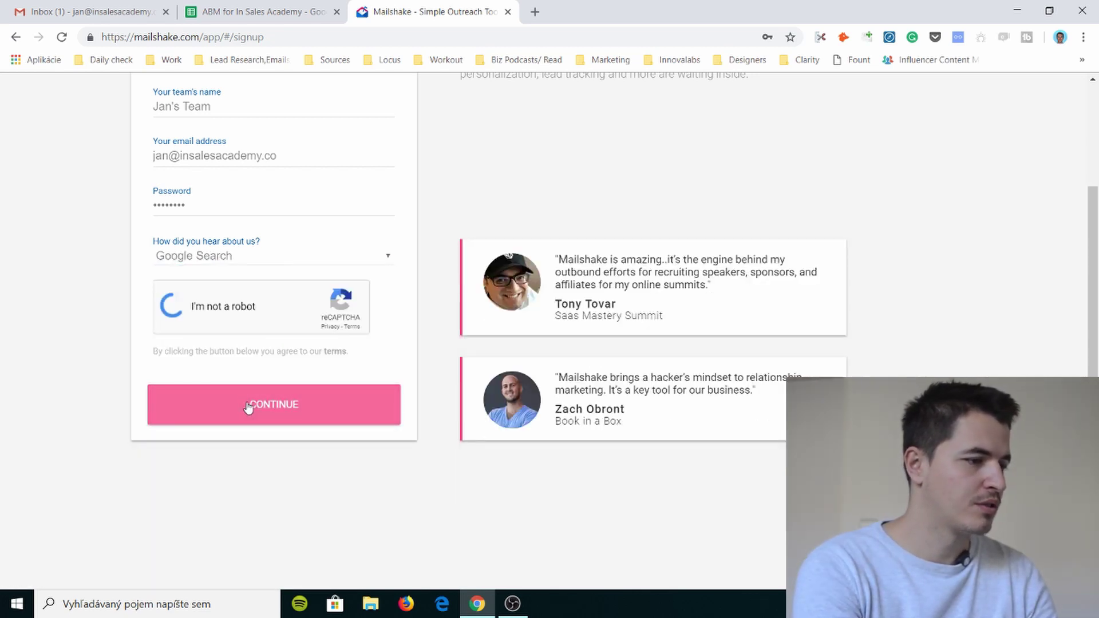
{"action": "left_click", "coordinate": [248, 407]}
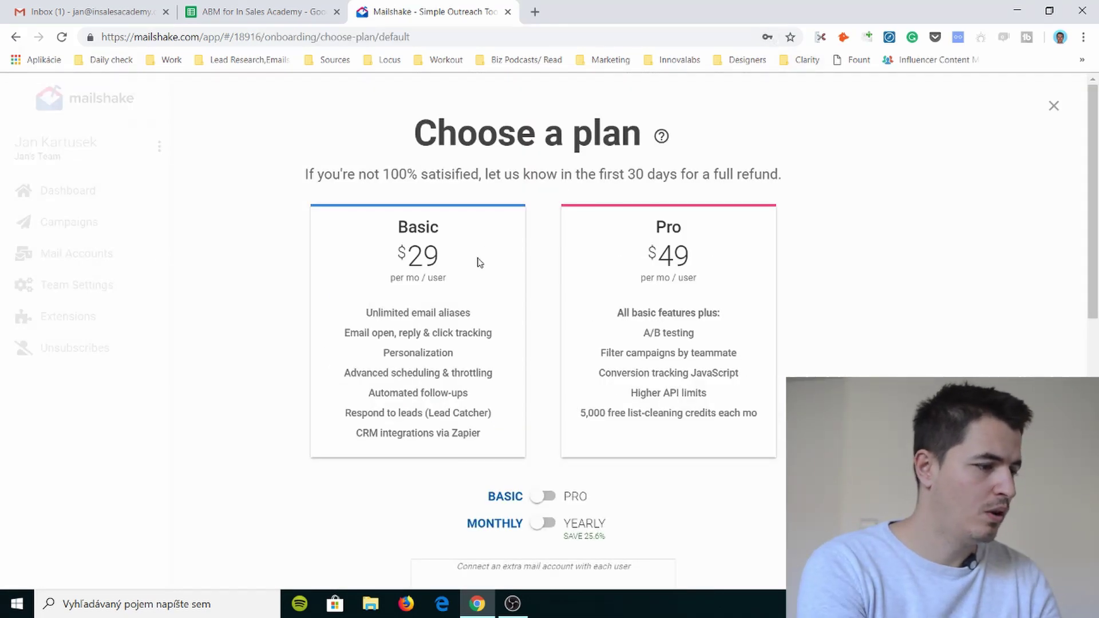
- Compare the Basic and Pro plan feature lists
{"action": "scroll", "coordinate": [478, 262], "scroll_direction": "down", "scroll_amount": 4}
{"action": "scroll", "coordinate": [480, 265], "scroll_direction": "up", "scroll_amount": 4}
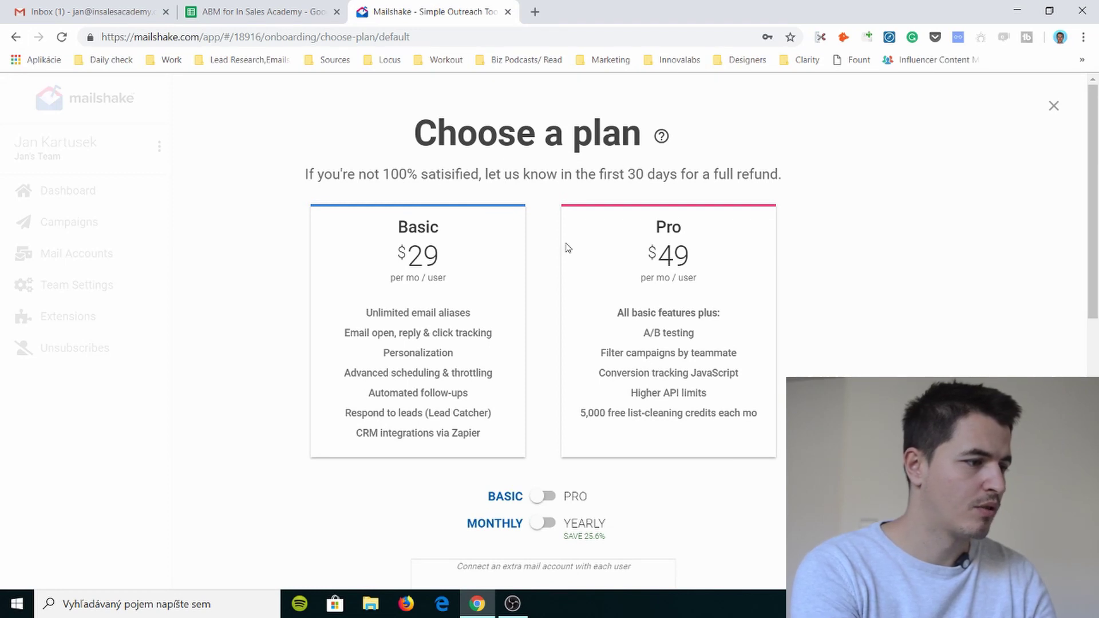
{"action": "scroll", "coordinate": [498, 227], "scroll_direction": "down", "scroll_amount": 1}
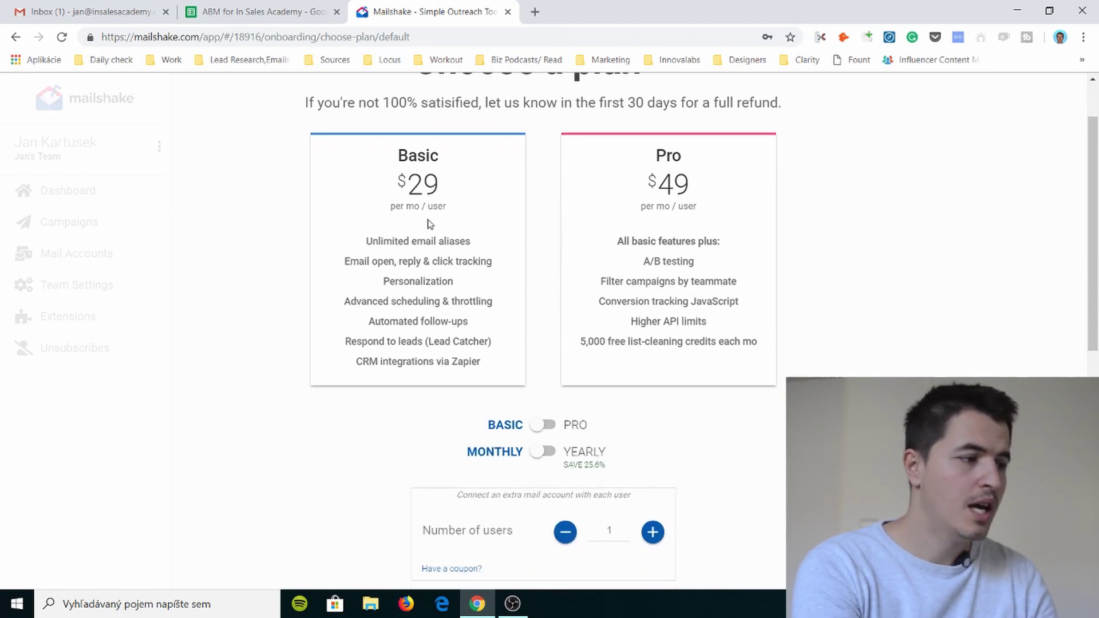
{"action": "left_click_drag", "start_coordinate": [620, 241], "coordinate": [770, 348]}
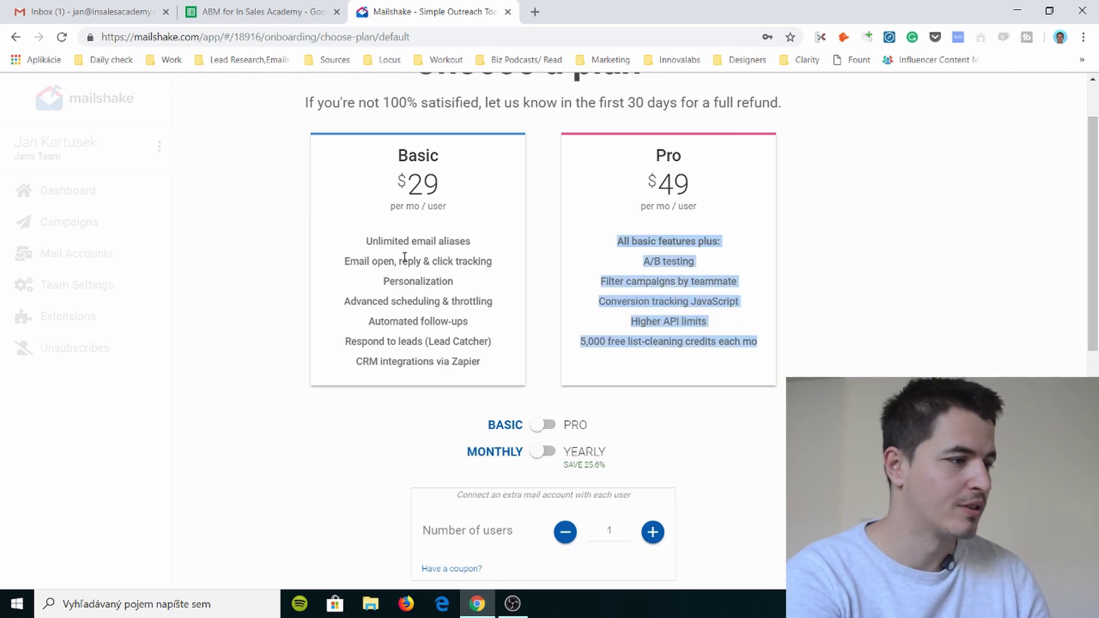
{"action": "left_click_drag", "start_coordinate": [366, 241], "coordinate": [499, 362]}
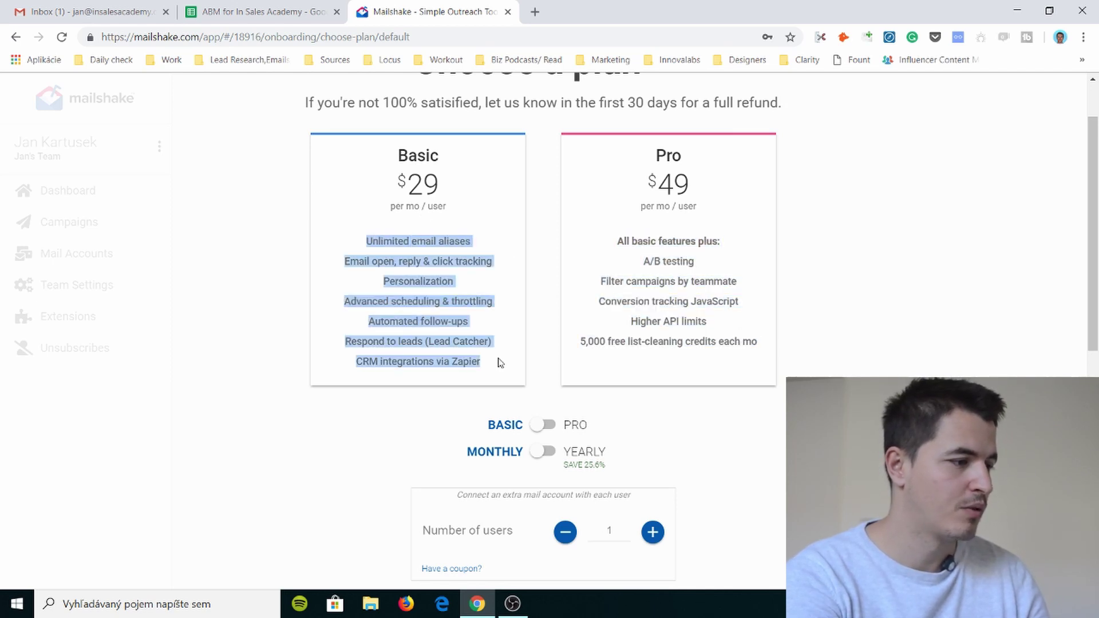
{"action": "left_click", "coordinate": [408, 271]}
- Try the Pro and yearly toggles, leaving the Basic plan with monthly billing
{"action": "scroll", "coordinate": [471, 275], "scroll_direction": "down", "scroll_amount": 3}
{"action": "left_click", "coordinate": [545, 282]}
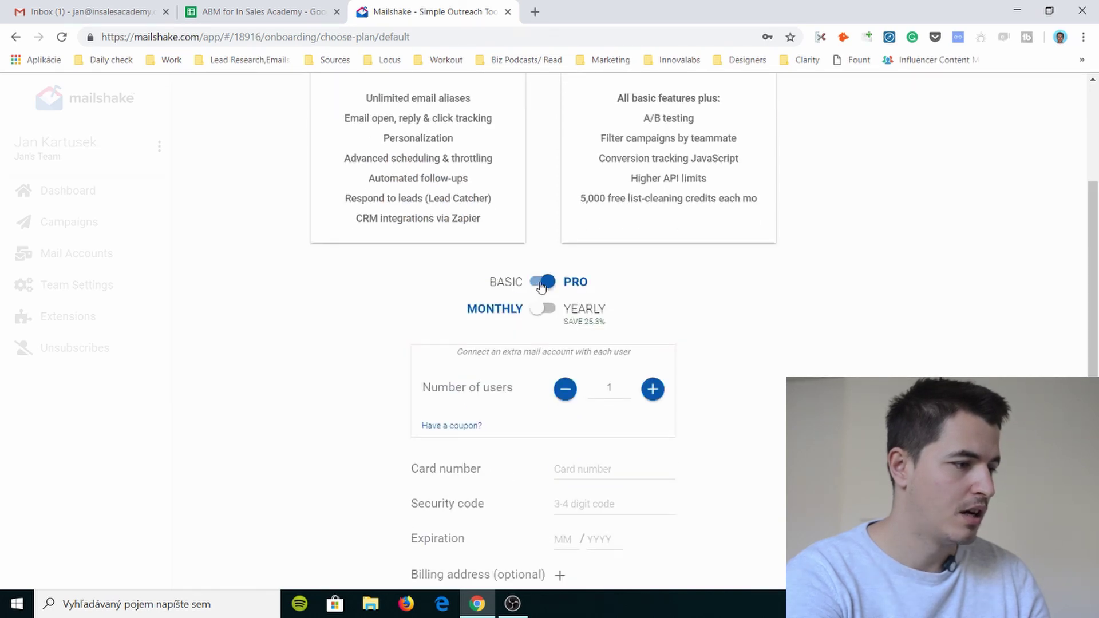
{"action": "left_click", "coordinate": [543, 283]}
{"action": "left_click", "coordinate": [547, 314]}
{"action": "left_click", "coordinate": [548, 312]}
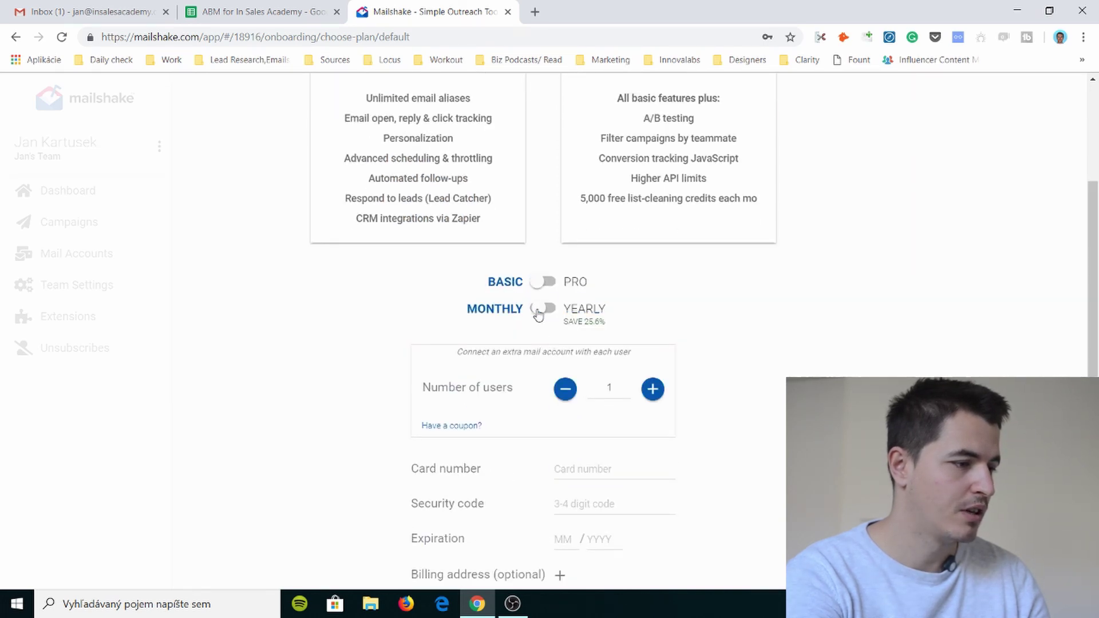
{"action": "scroll", "coordinate": [572, 328], "scroll_direction": "down", "scroll_amount": 4}
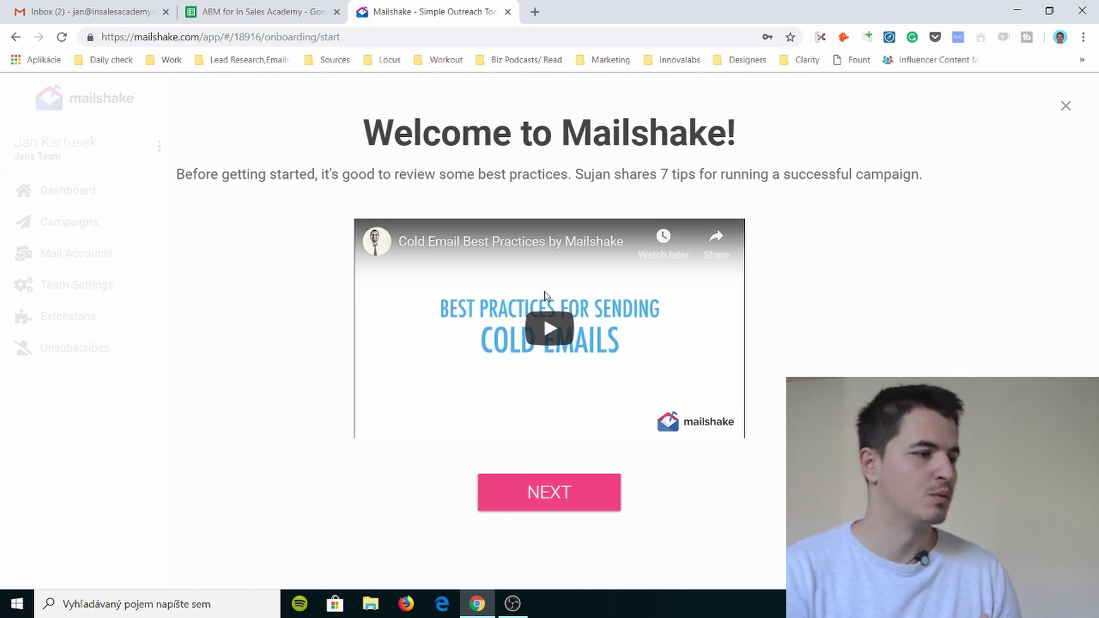
- Play the cold-email best-practices video, then continue past the welcome and help pages
{"action": "left_click", "coordinate": [525, 336]}
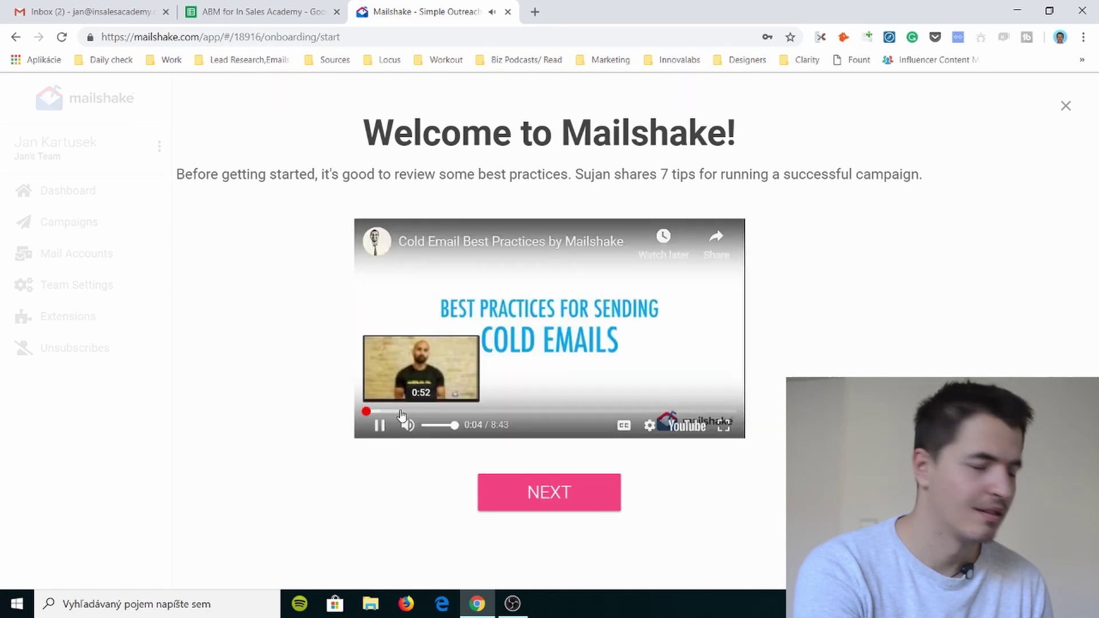
{"action": "left_click", "coordinate": [596, 241]}
{"action": "key", "text": "ctrl+w"}
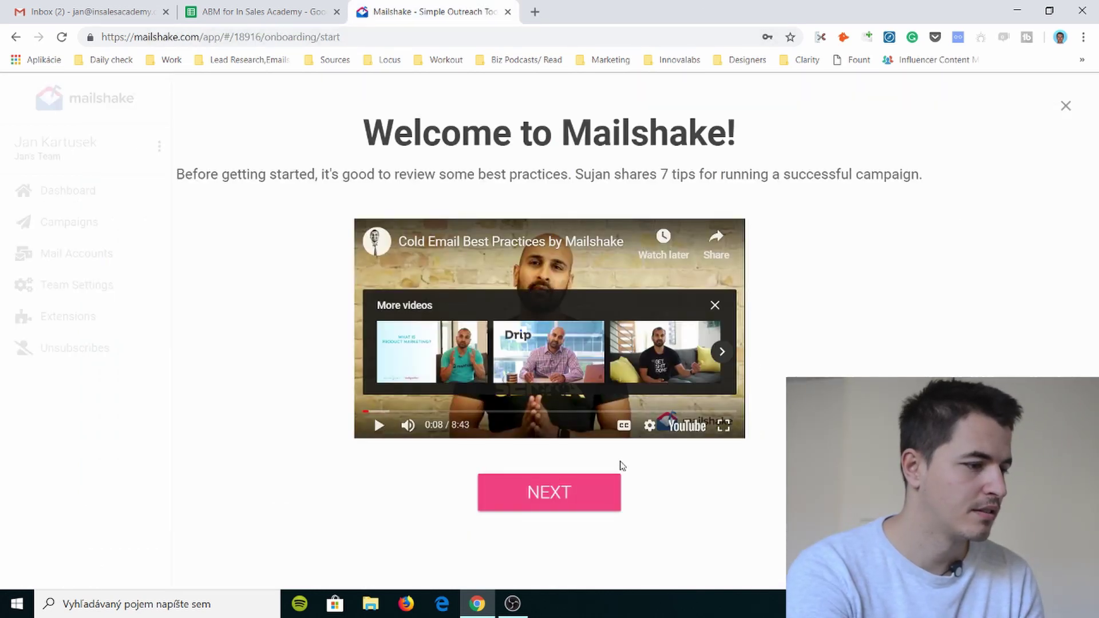
{"action": "left_click", "coordinate": [572, 493]}
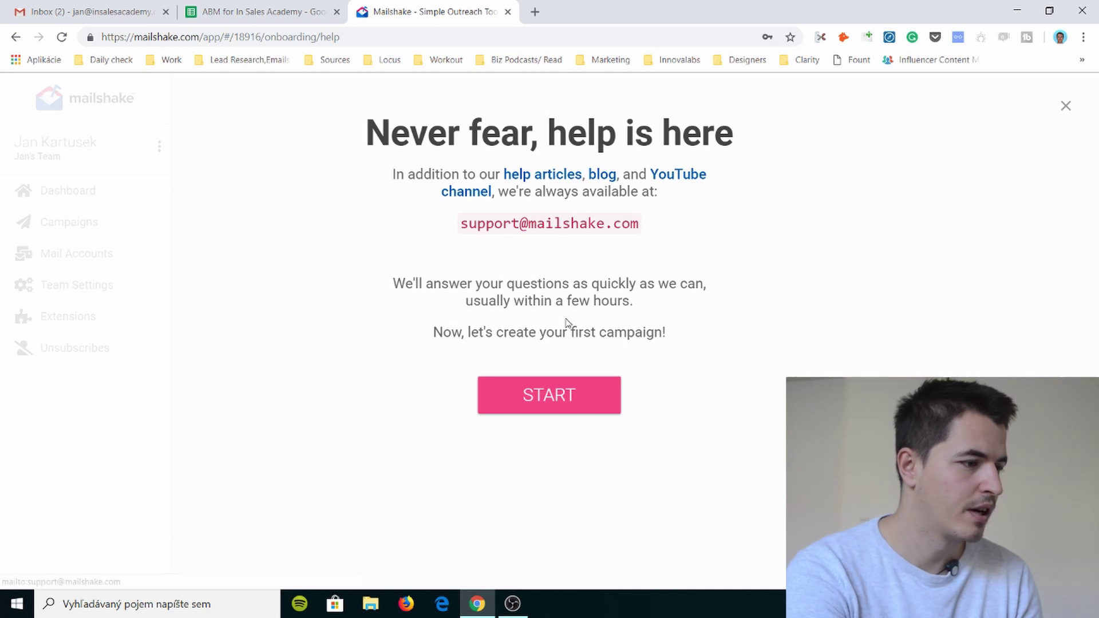
{"action": "left_click", "coordinate": [550, 398]}
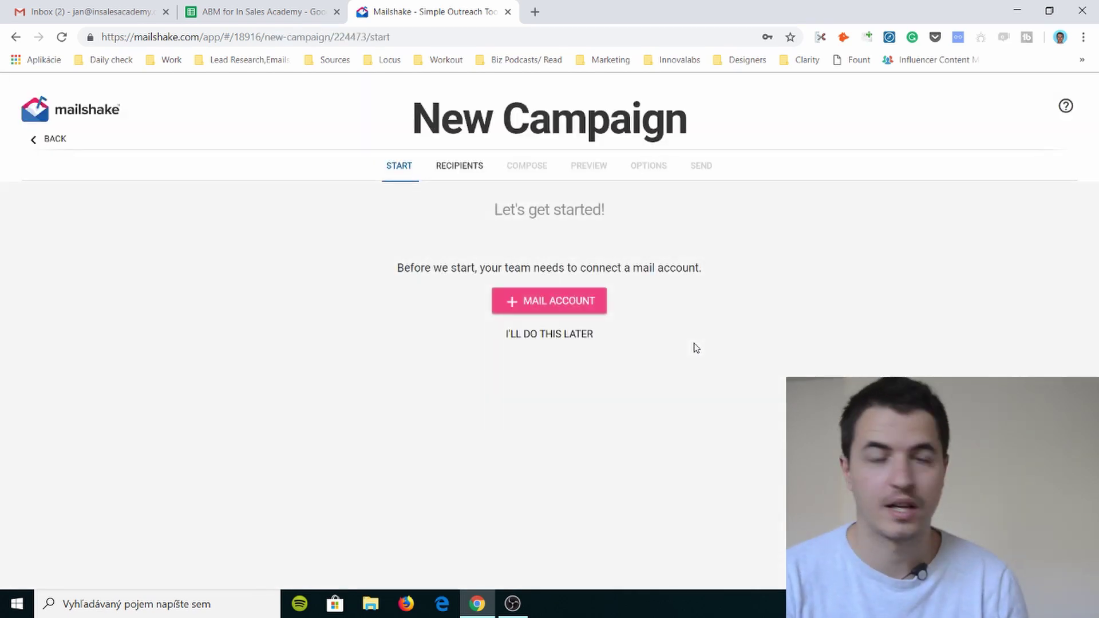
- Connect the work Gmail account and allow Mailshake to send and read its email
{"action": "left_click", "coordinate": [504, 301]}
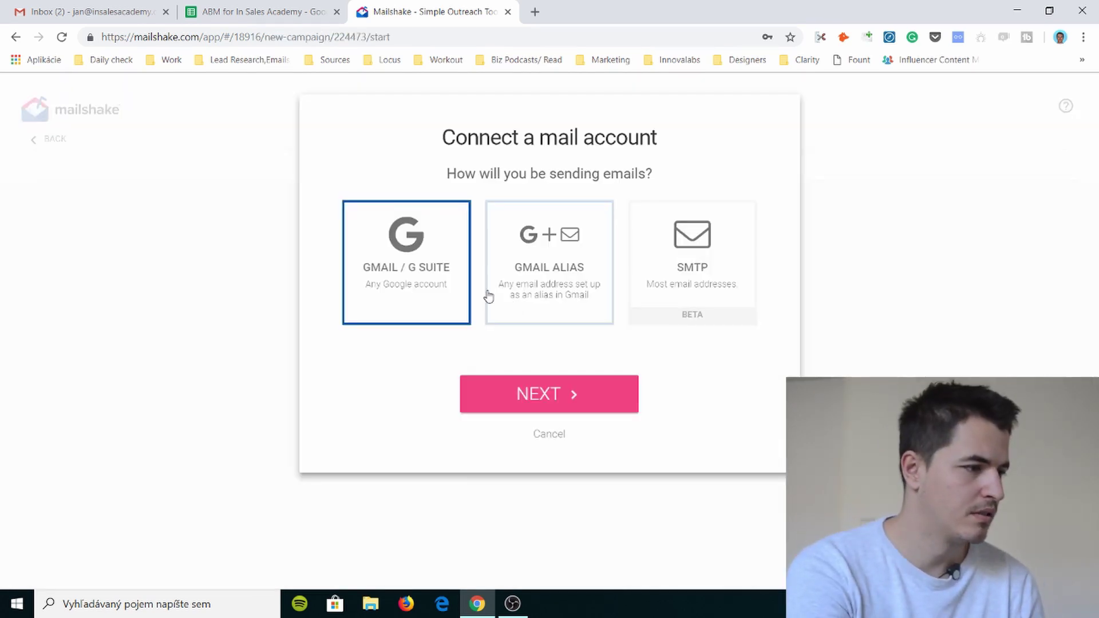
{"action": "left_click", "coordinate": [557, 435]}
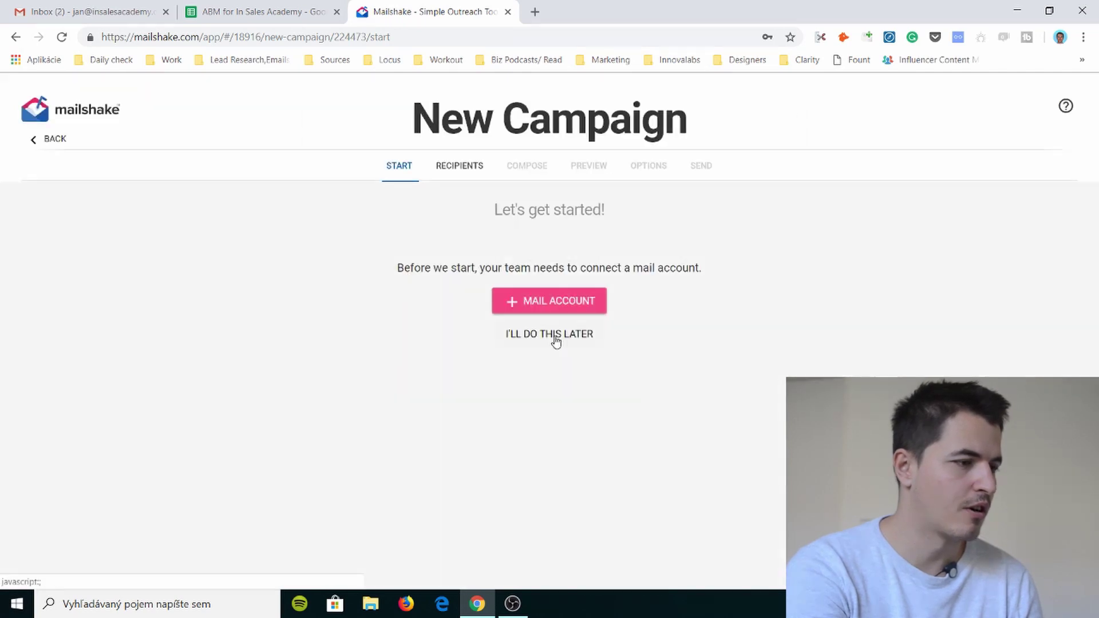
{"action": "left_click", "coordinate": [567, 302]}
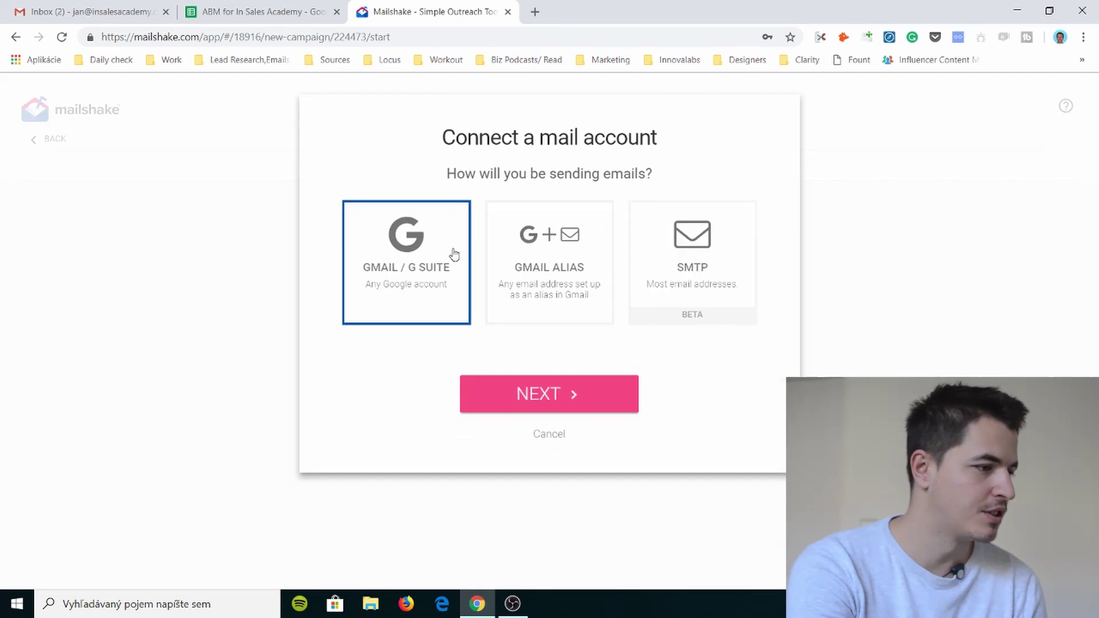
{"action": "left_click", "coordinate": [566, 397]}
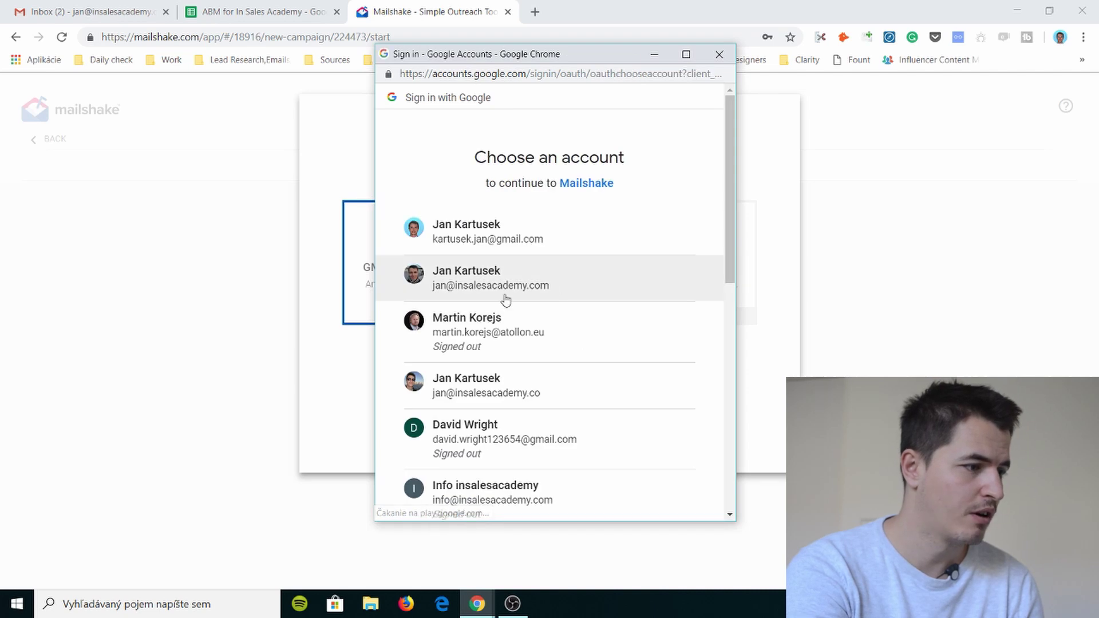
{"action": "left_click", "coordinate": [580, 390]}
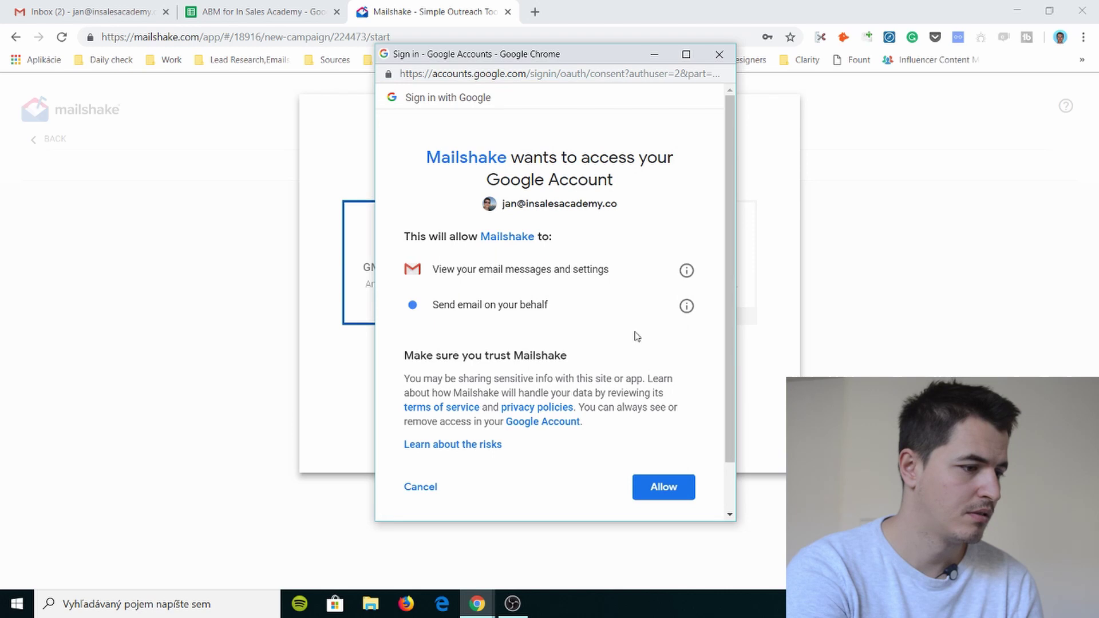
{"action": "left_click", "coordinate": [643, 502]}
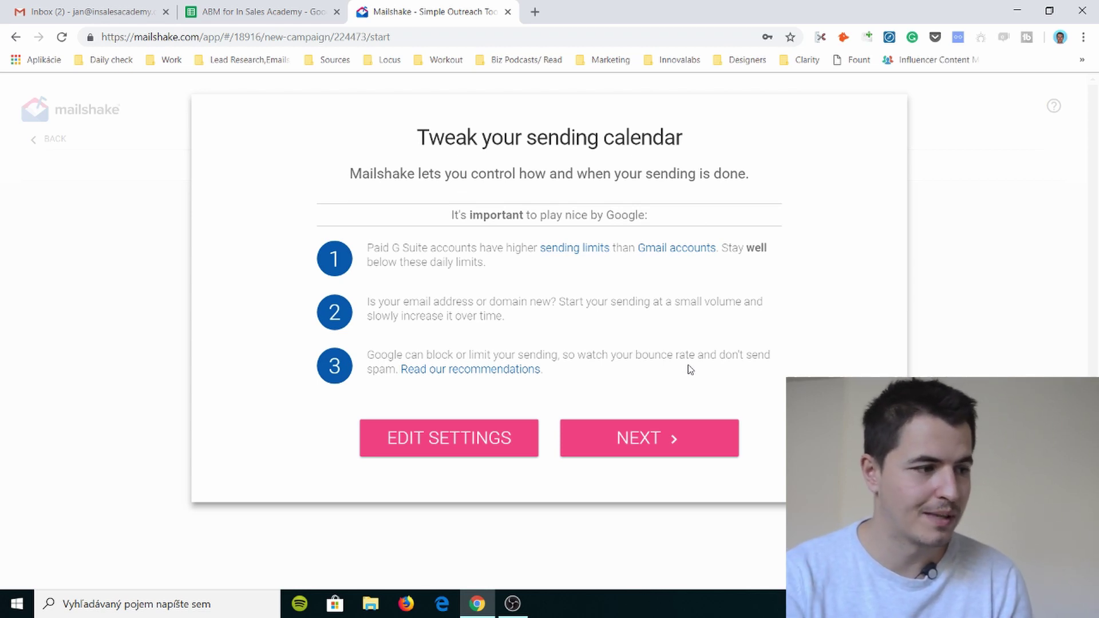
- Continue past the sending calendar advice and inspect the signature's IN SALES ACADEMY website link
{"action": "left_click", "coordinate": [690, 447]}
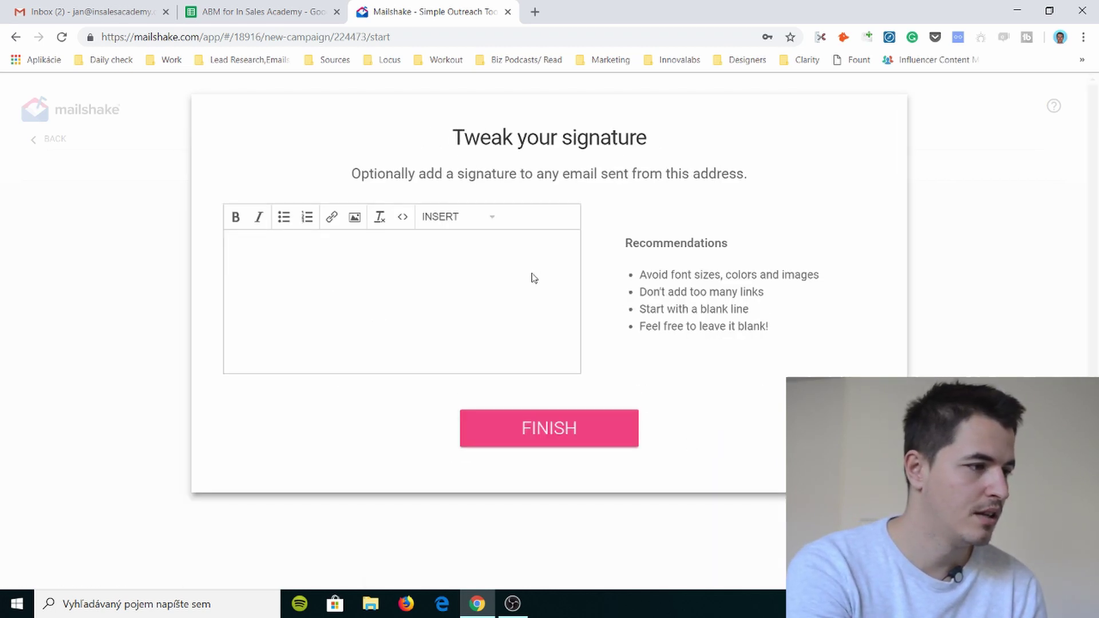
{"action": "left_click", "coordinate": [530, 277]}
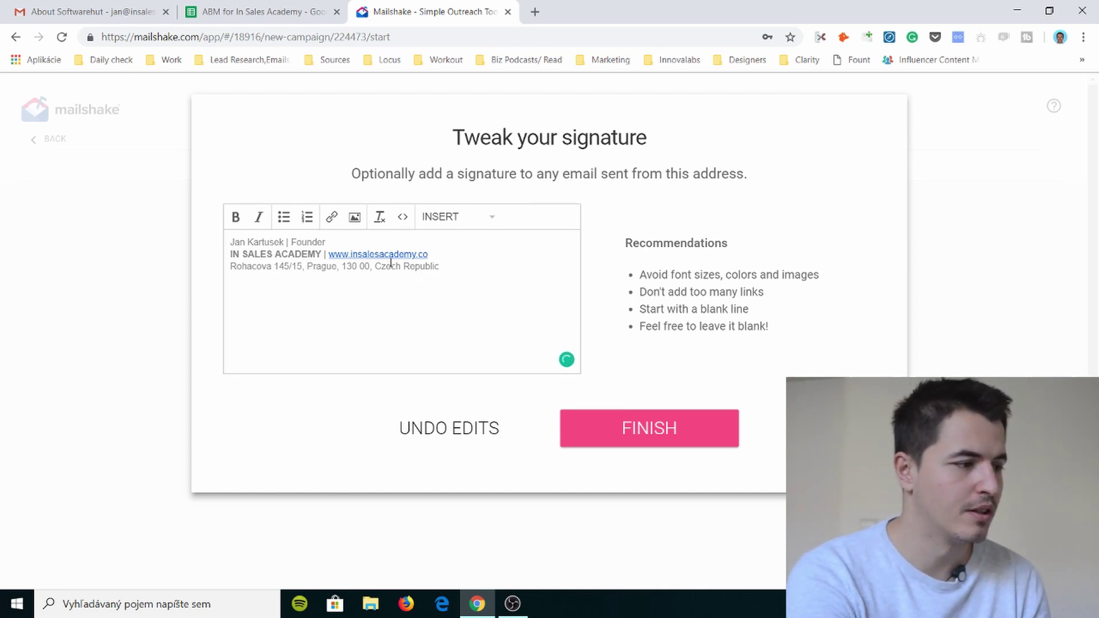
{"action": "double_click", "coordinate": [417, 256]}
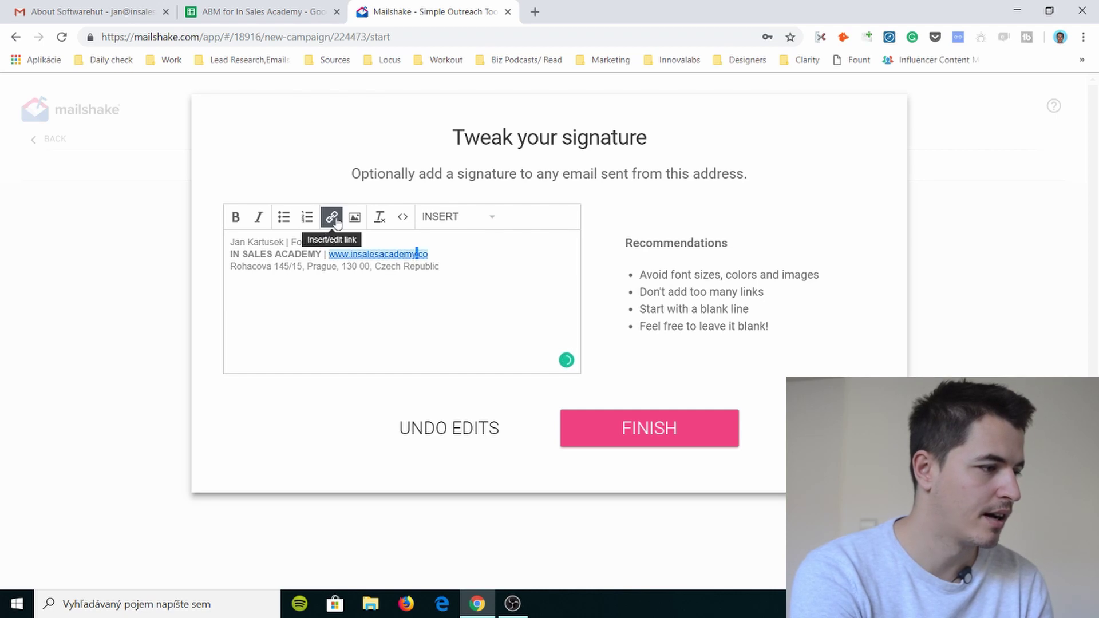
{"action": "left_click", "coordinate": [427, 258]}
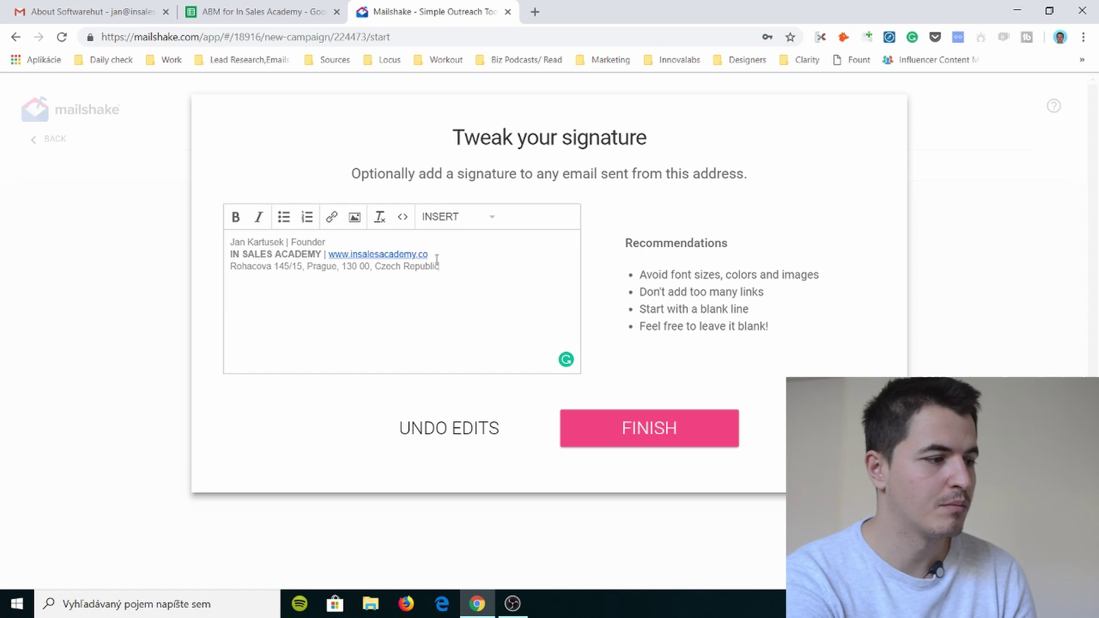
{"action": "double_click", "coordinate": [435, 256]}
{"action": "left_click", "coordinate": [435, 256]}
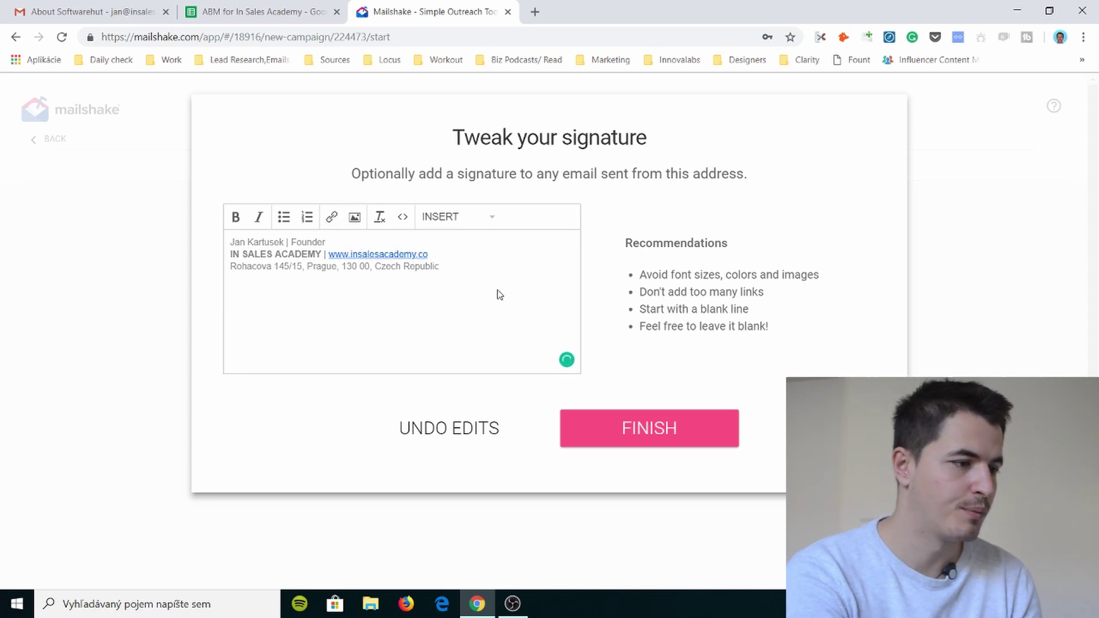
- Insert a blank line above the pre-filled signature's first line
{"action": "left_click_drag", "start_coordinate": [666, 276], "coordinate": [729, 280]}
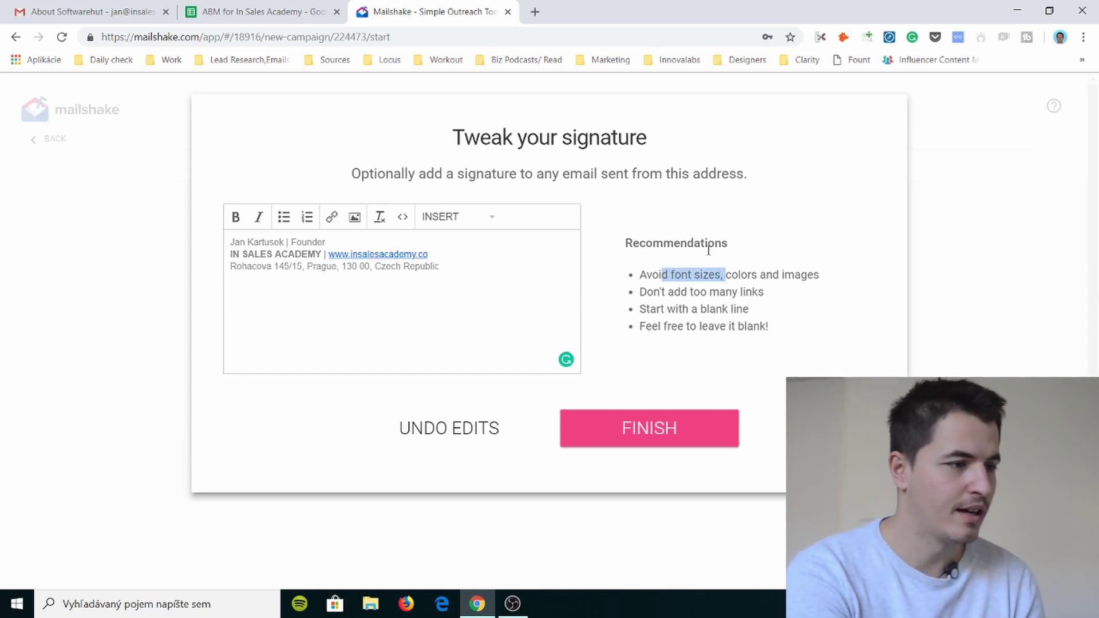
{"action": "left_click", "coordinate": [706, 275]}
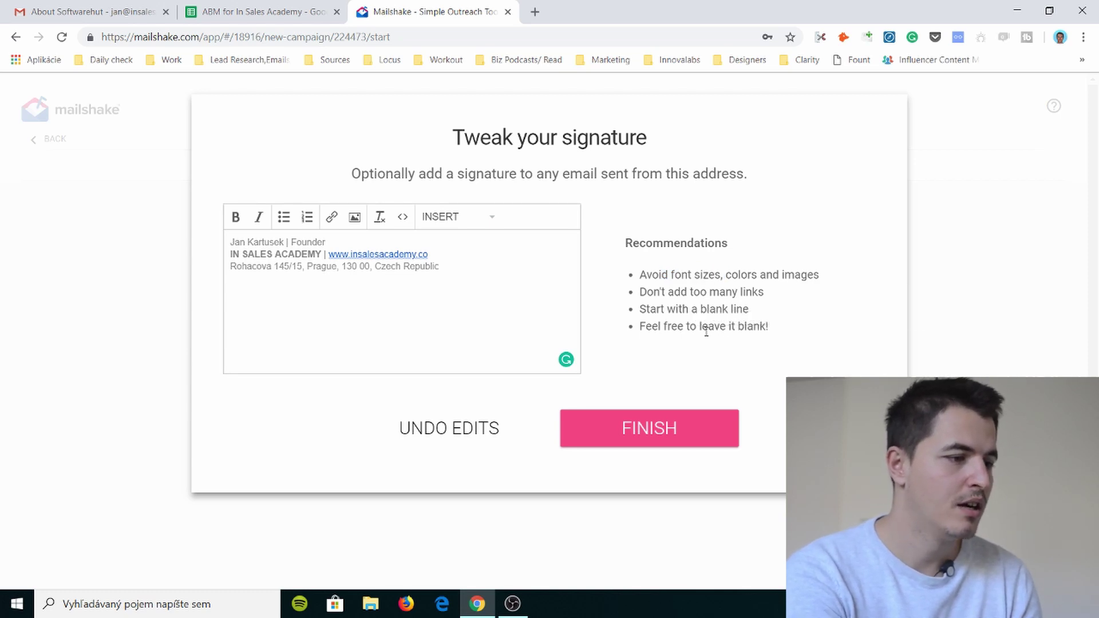
{"action": "left_click", "coordinate": [231, 243]}
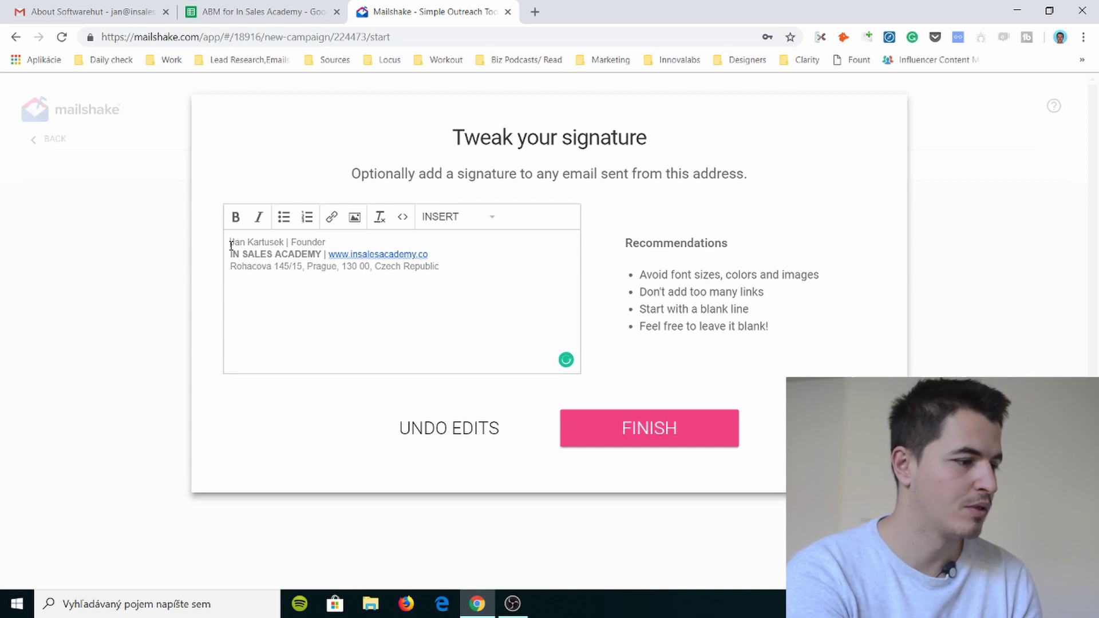
{"action": "key", "text": "Return"}
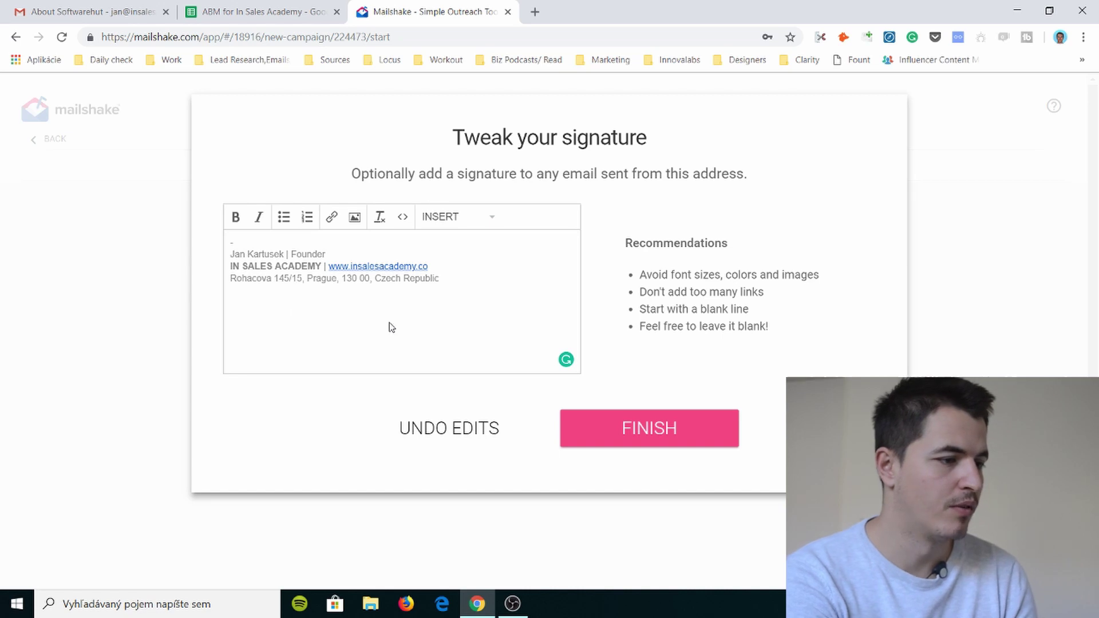
- Preview and accept the auto-cleaned signature formatting, then finish account setup
{"action": "left_click", "coordinate": [637, 438]}
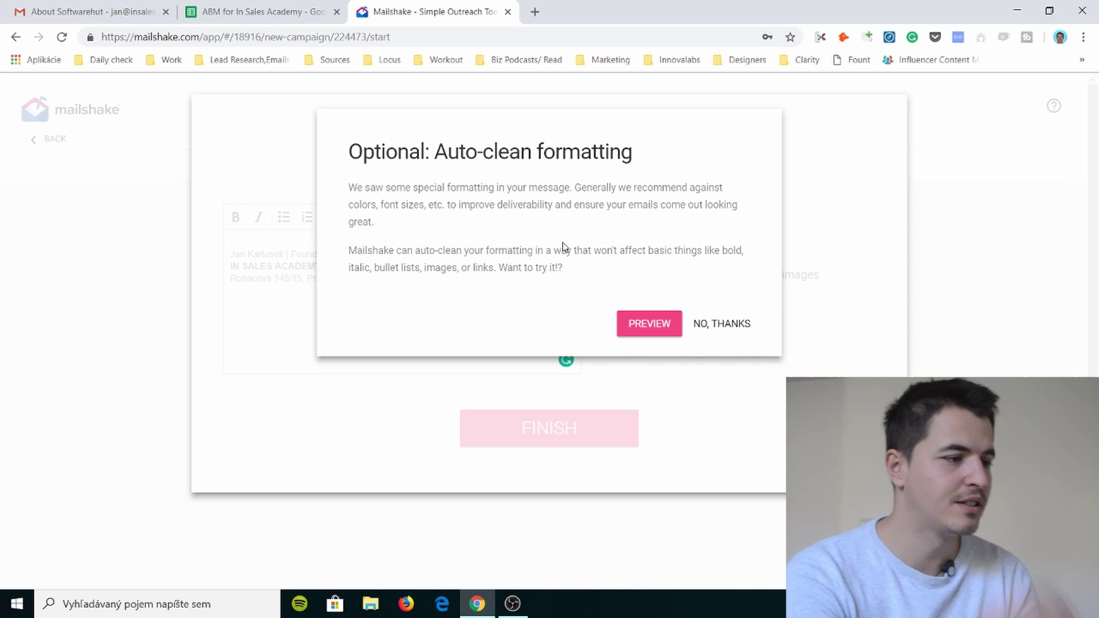
{"action": "left_click", "coordinate": [647, 322]}
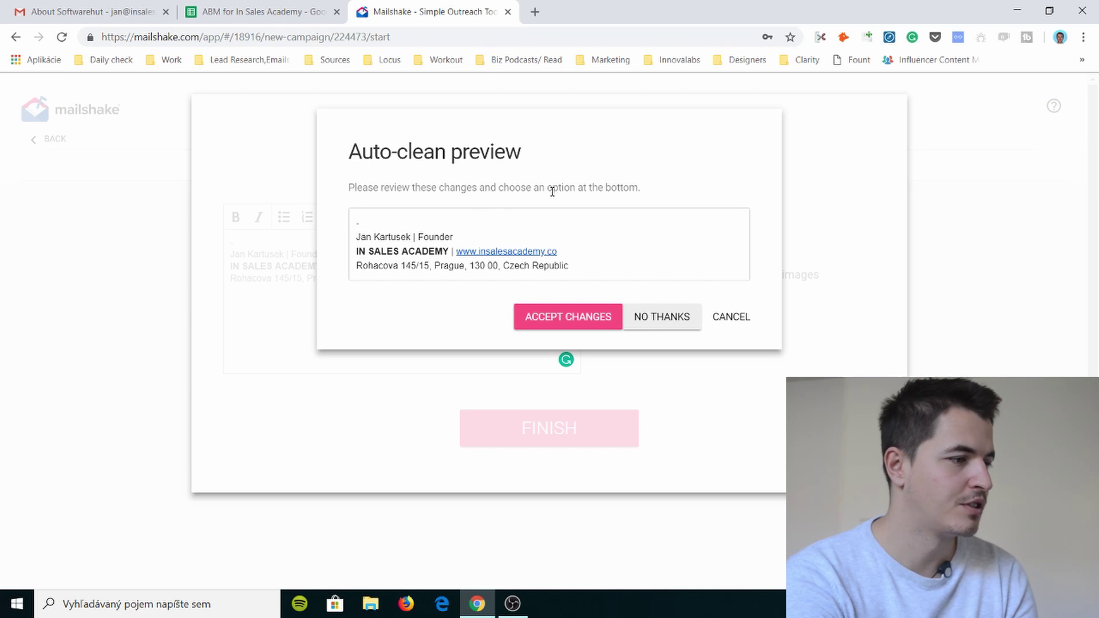
{"action": "left_click", "coordinate": [580, 320]}
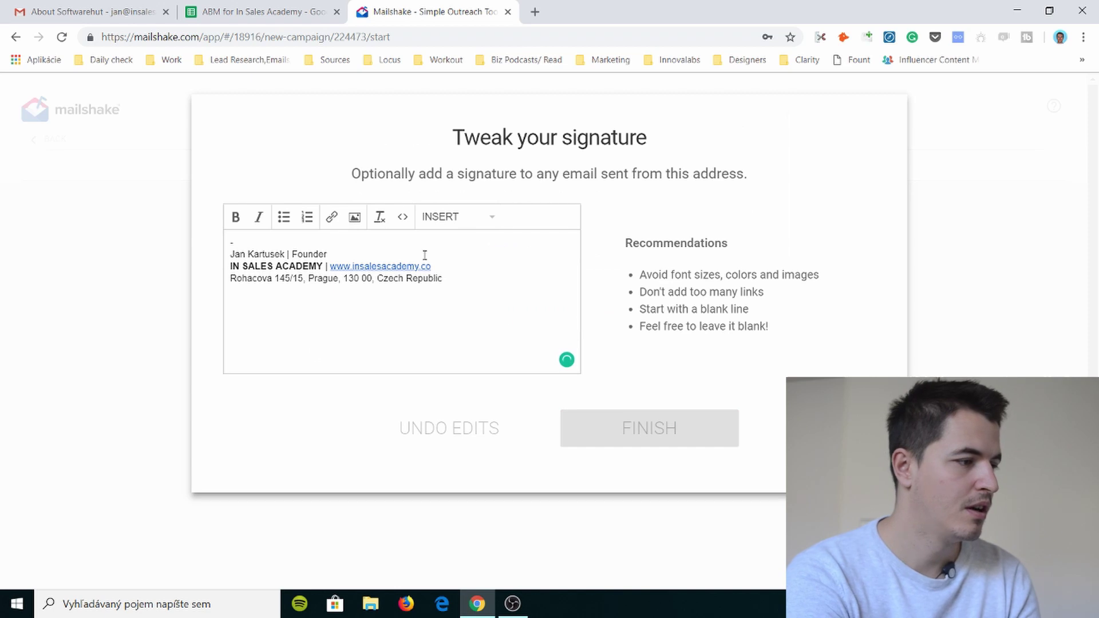
{"action": "left_click", "coordinate": [706, 437]}
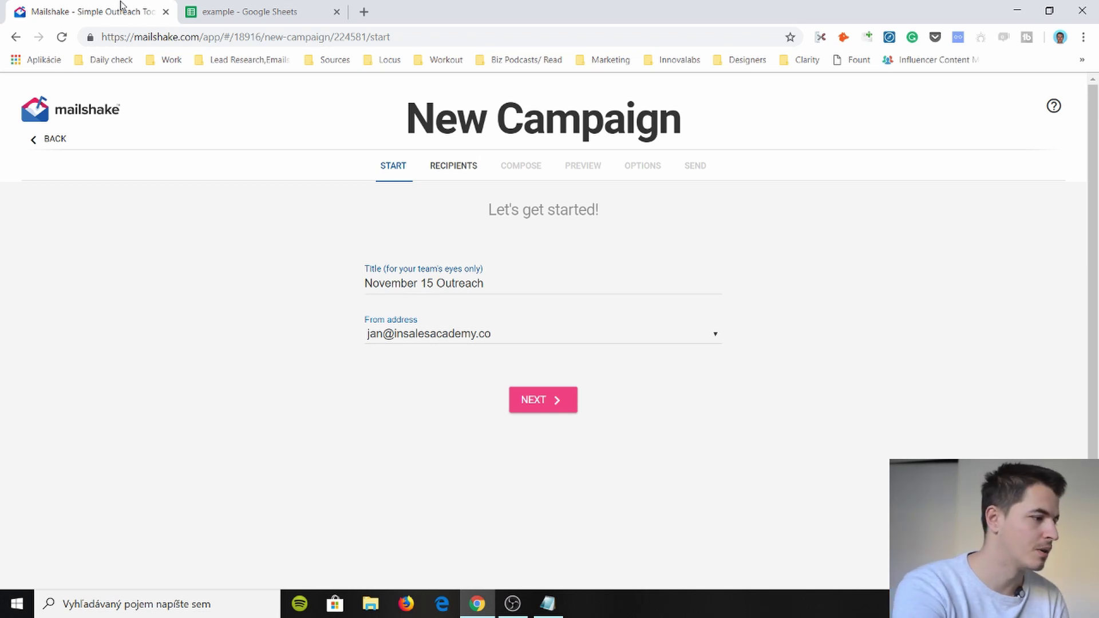
- Replace the 'November 15 Outreach' title with 'Random' and continue to Recipients
{"action": "triple_click", "coordinate": [412, 284]}
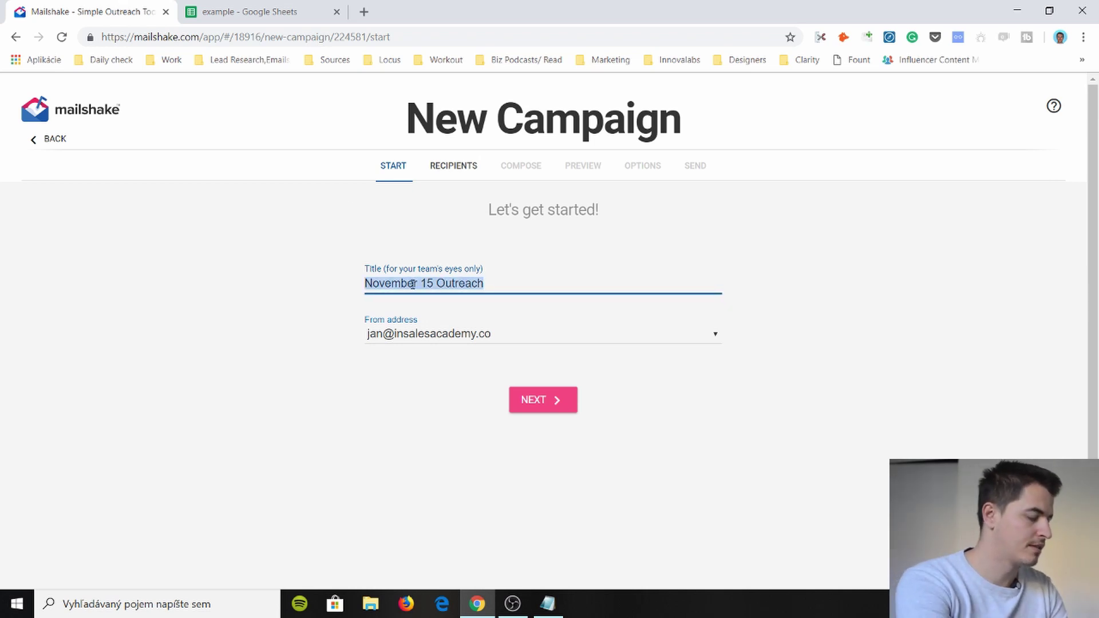
{"action": "type", "text": "Randmo"}
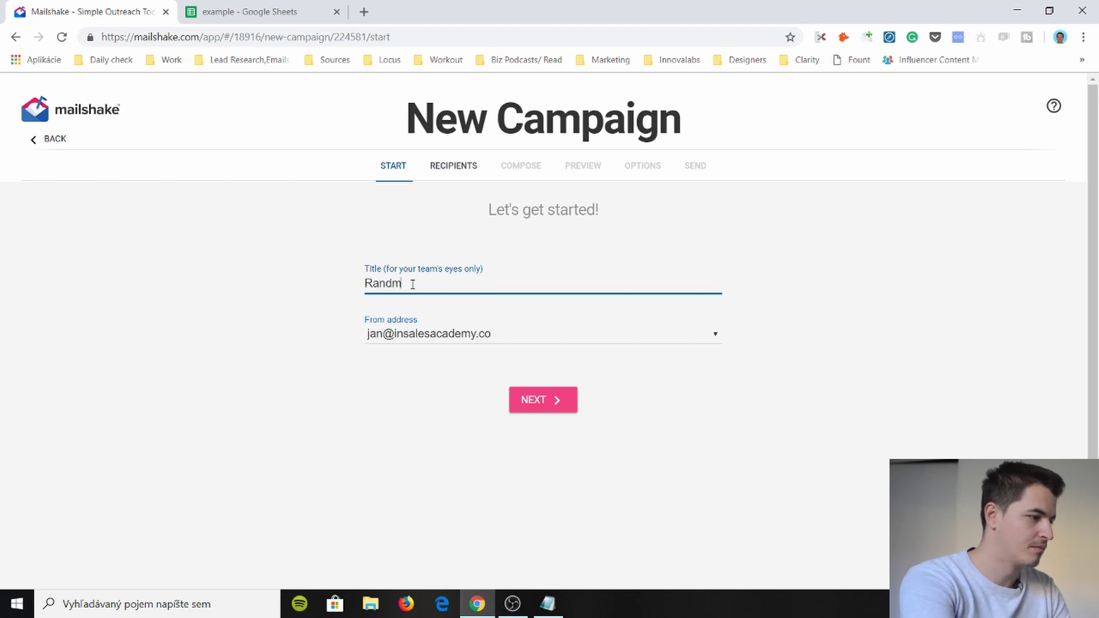
{"action": "left_click", "coordinate": [554, 400]}
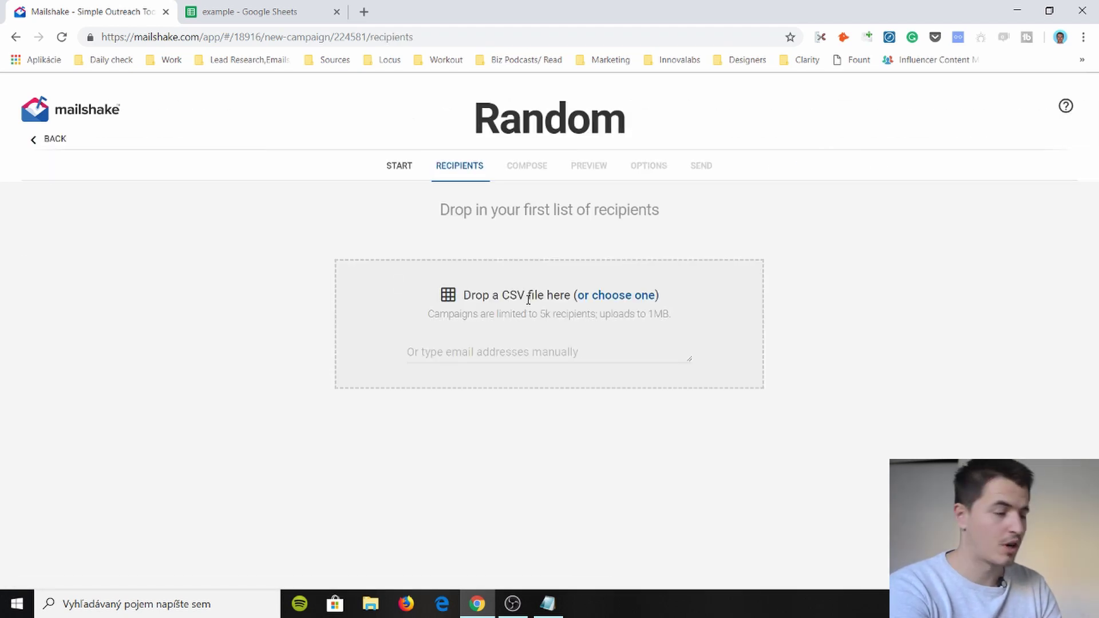
- Download the example Google Sheet as a CSV file
{"action": "left_click", "coordinate": [229, 13]}
{"action": "left_click", "coordinate": [53, 103]}
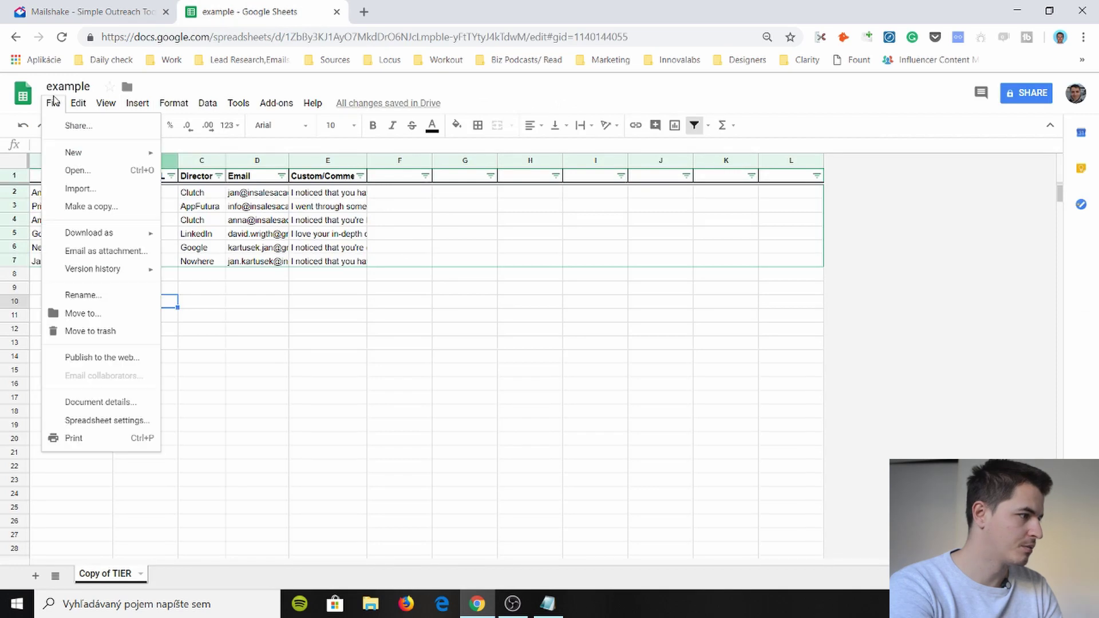
{"action": "mouse_move", "coordinate": [91, 234]}
{"action": "left_click", "coordinate": [206, 309]}
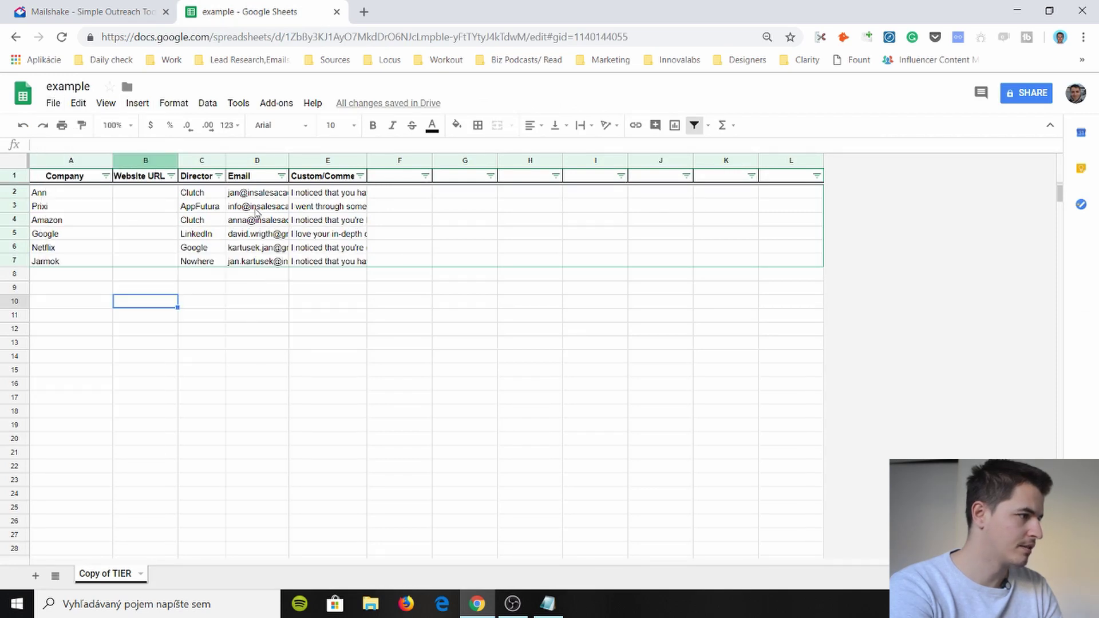
- Upload the downloaded CSV as the campaign's recipient list
{"action": "left_click", "coordinate": [104, 7]}
{"action": "left_click", "coordinate": [636, 298]}
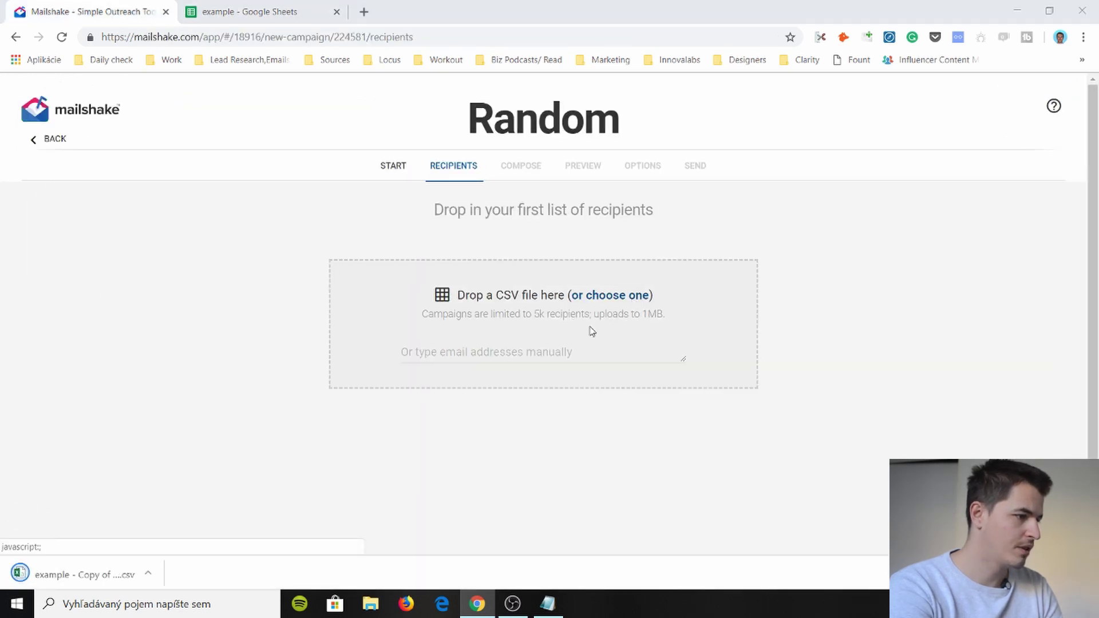
{"action": "left_click", "coordinate": [166, 120]}
{"action": "key", "text": "Return"}
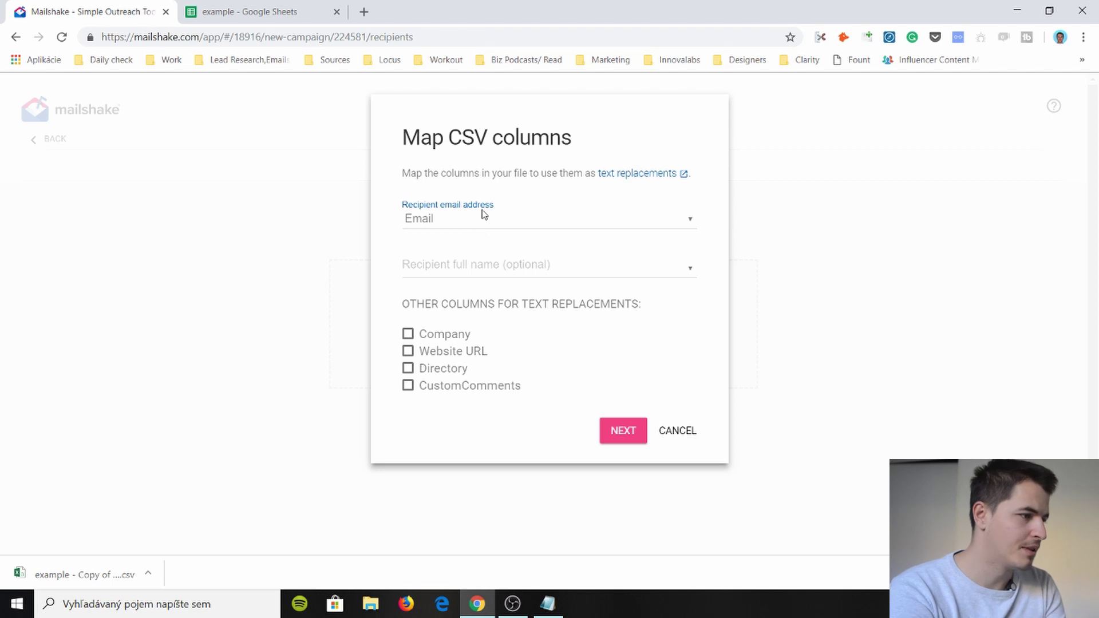
- Check the Email header in the sheet, then tick Company, Directory and CustomComments as text replacements
{"action": "left_click", "coordinate": [279, 9]}
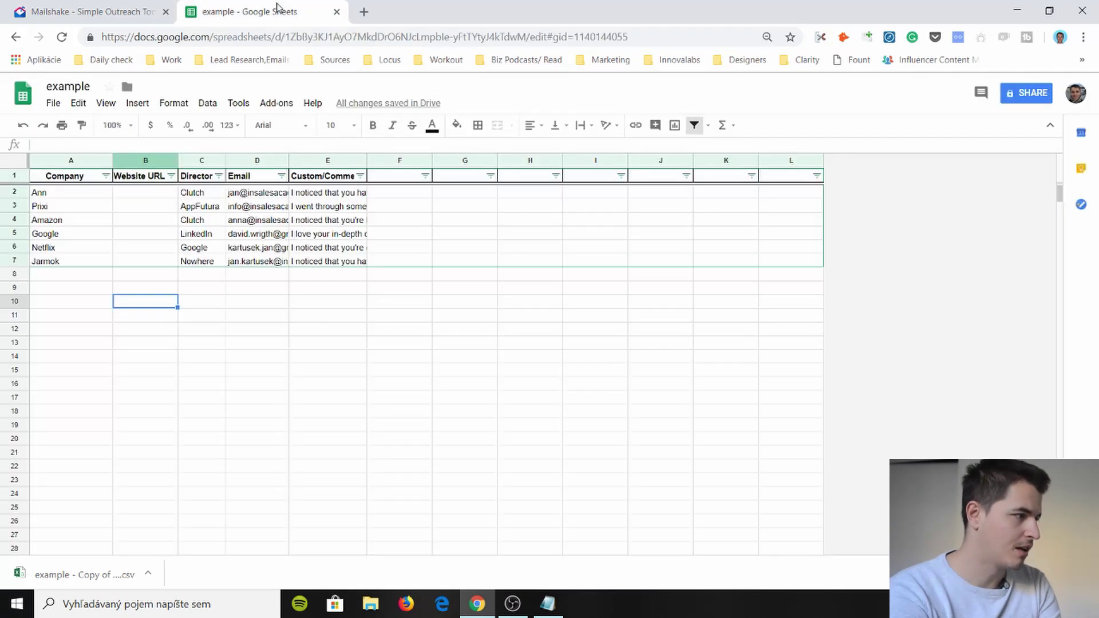
{"action": "left_click", "coordinate": [255, 176]}
{"action": "left_click", "coordinate": [92, 12]}
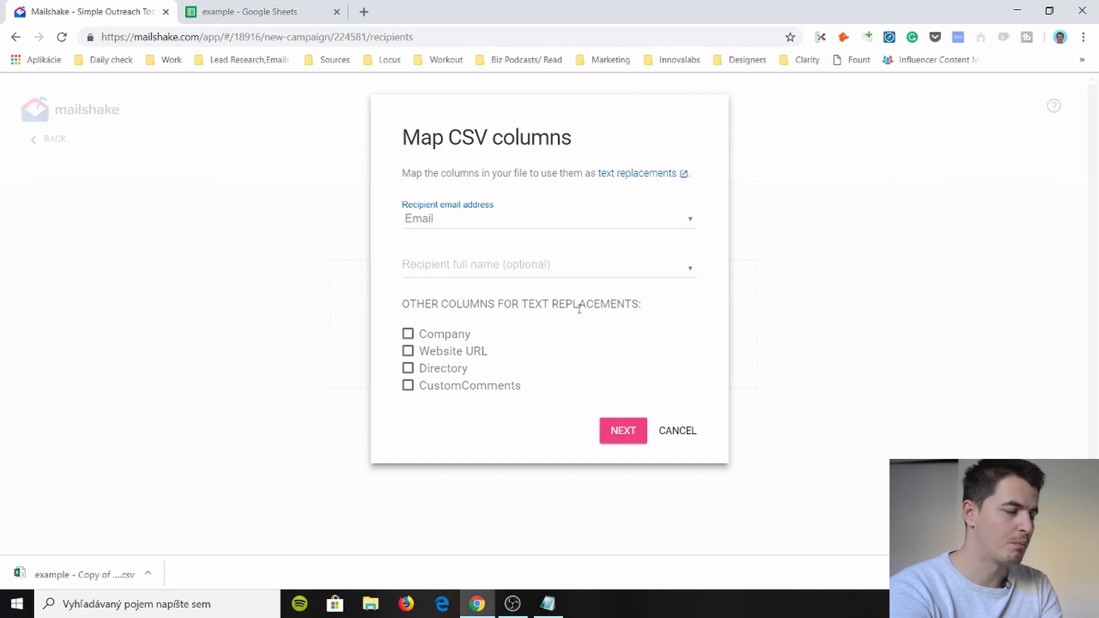
{"action": "left_click", "coordinate": [424, 335]}
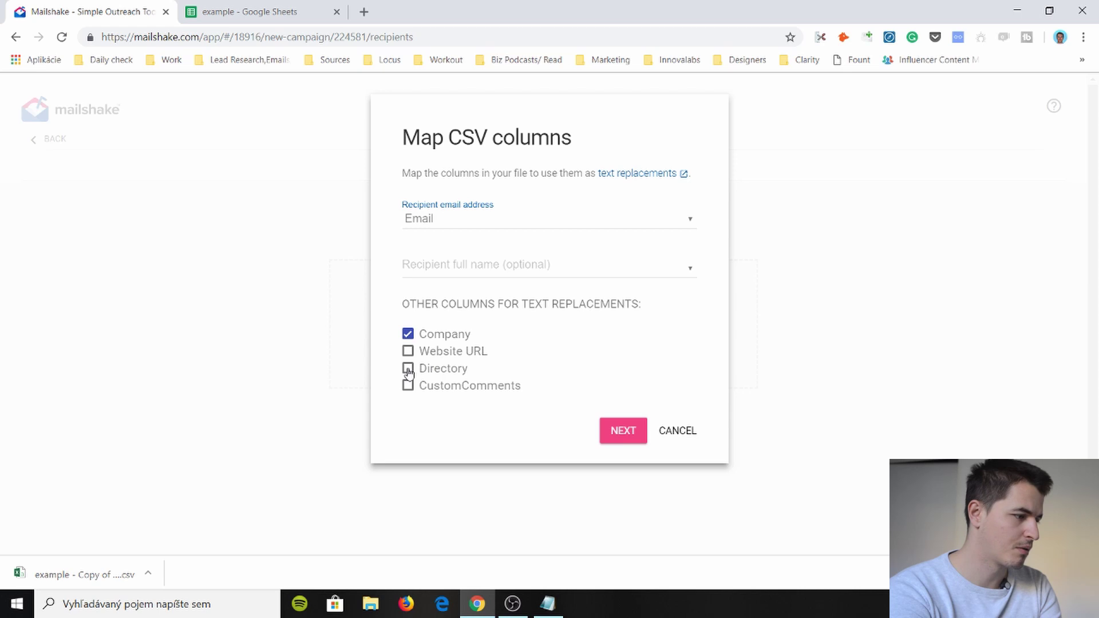
{"action": "left_click", "coordinate": [408, 368]}
{"action": "left_click", "coordinate": [408, 387]}
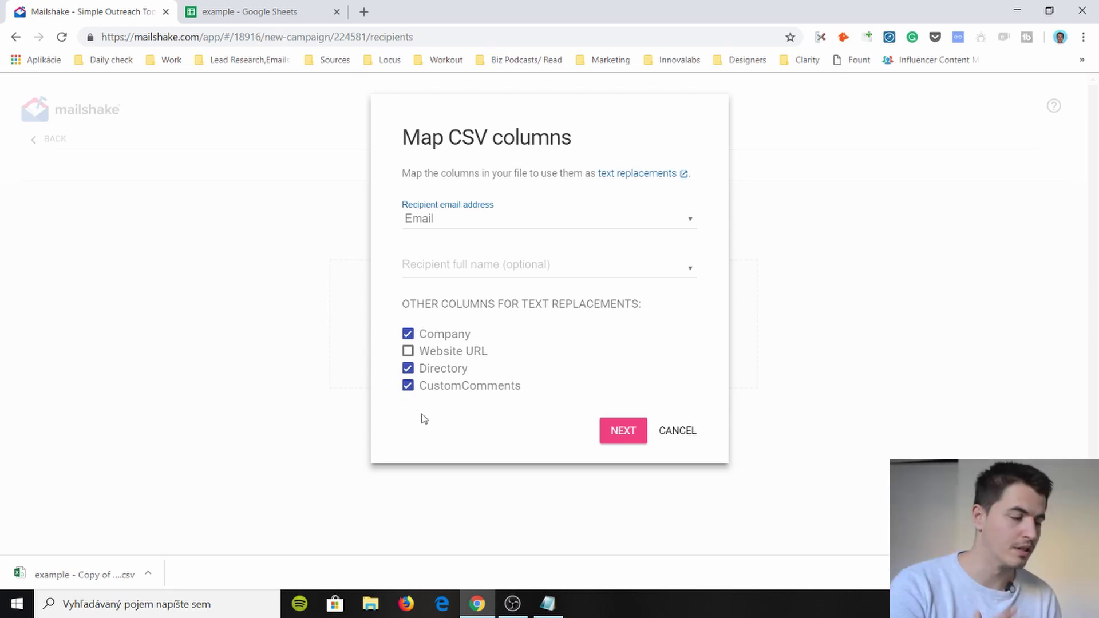
- Import the mapped recipients, ignoring the generic-address warning, for 6 recipients total
{"action": "left_click", "coordinate": [623, 430]}
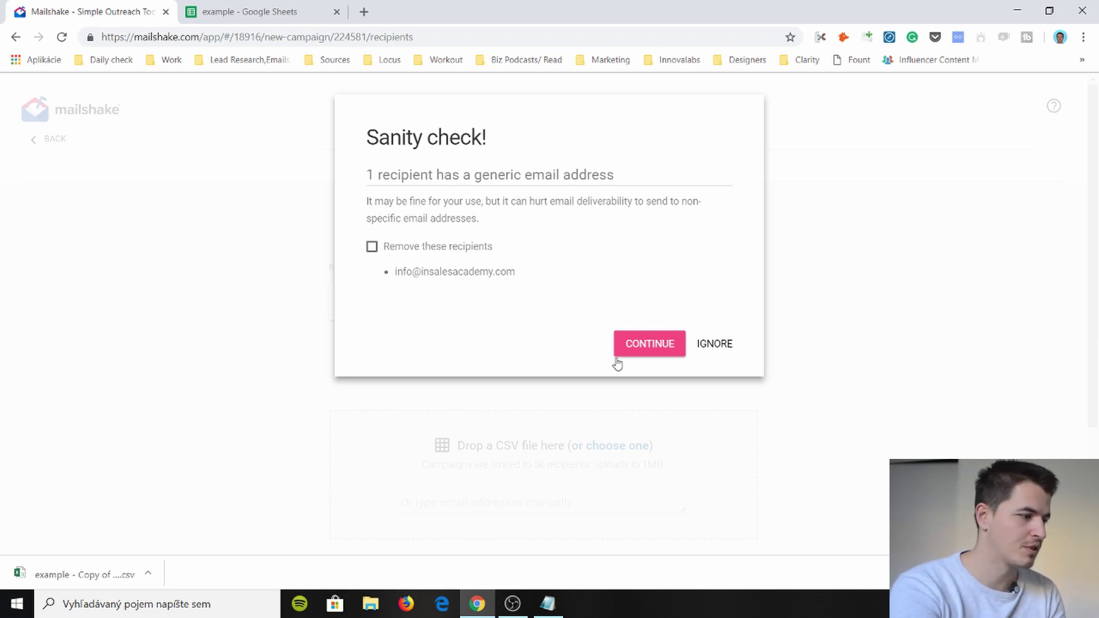
{"action": "left_click", "coordinate": [724, 344]}
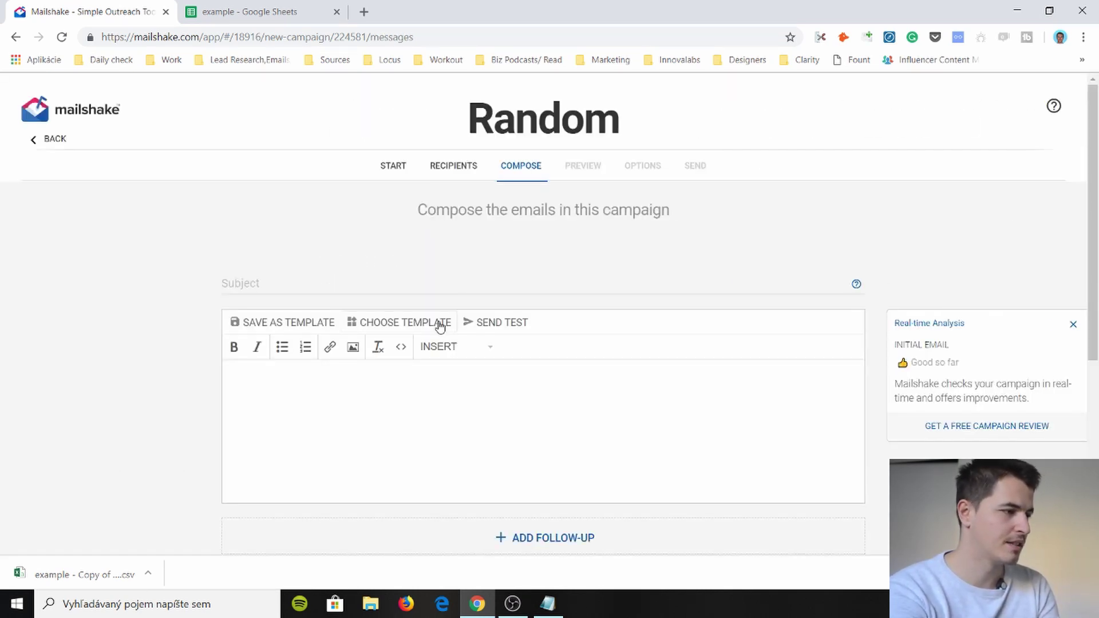
- Enter 'Hi from In Sales Academy' as the first email's subject, fixing typos
{"action": "scroll", "coordinate": [366, 278], "scroll_direction": "down", "scroll_amount": 1}
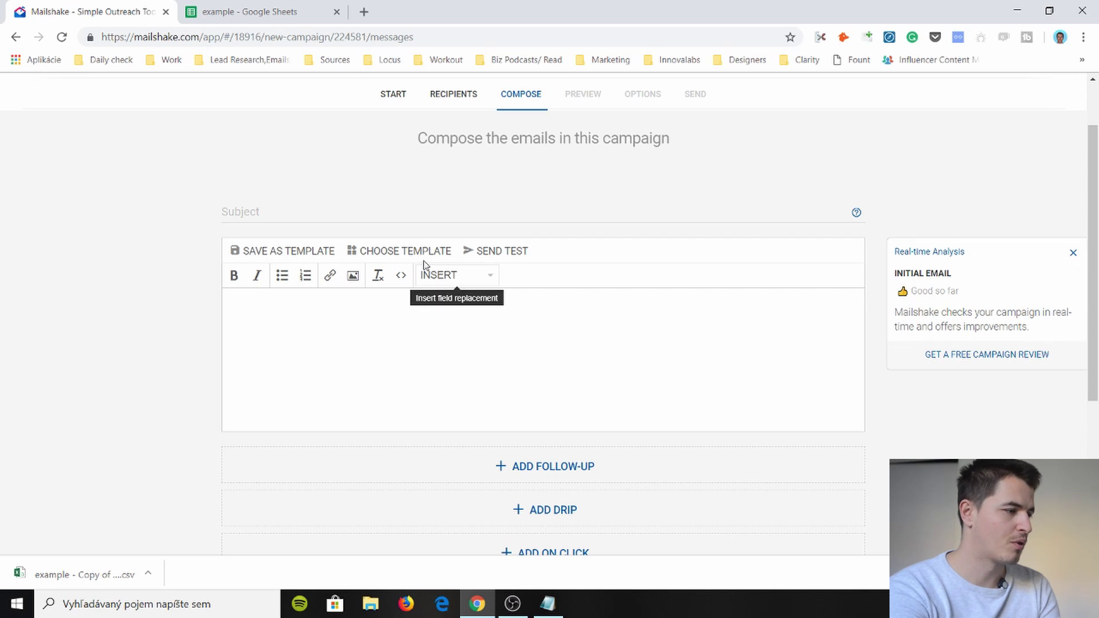
{"action": "left_click", "coordinate": [363, 210]}
{"action": "type", "text": "Hi"}
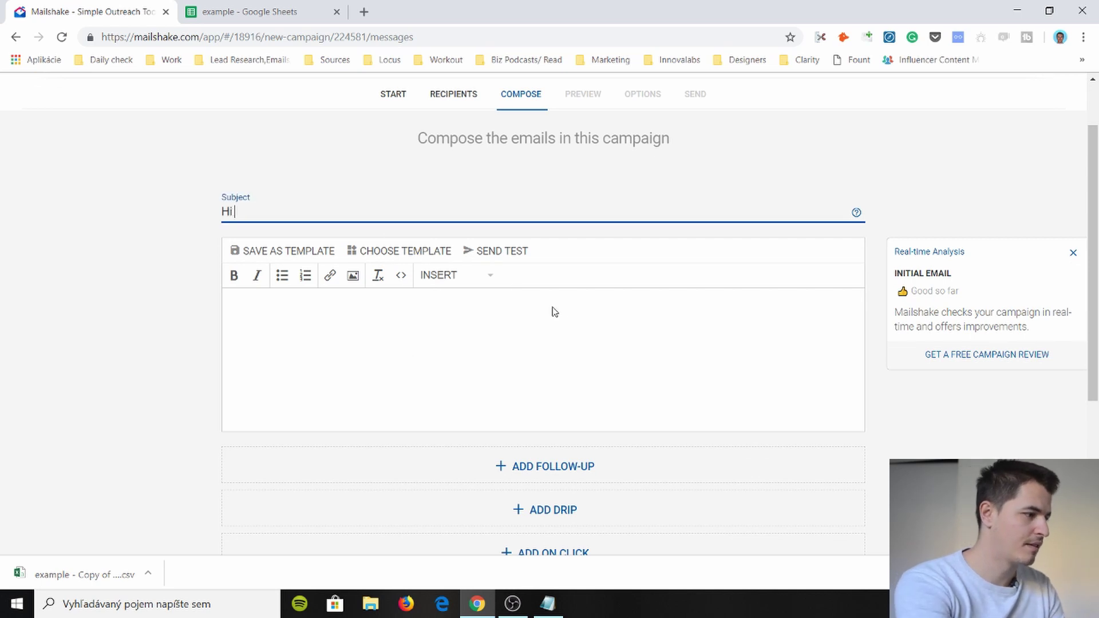
{"action": "type", "text": " from In Sales Aca"}
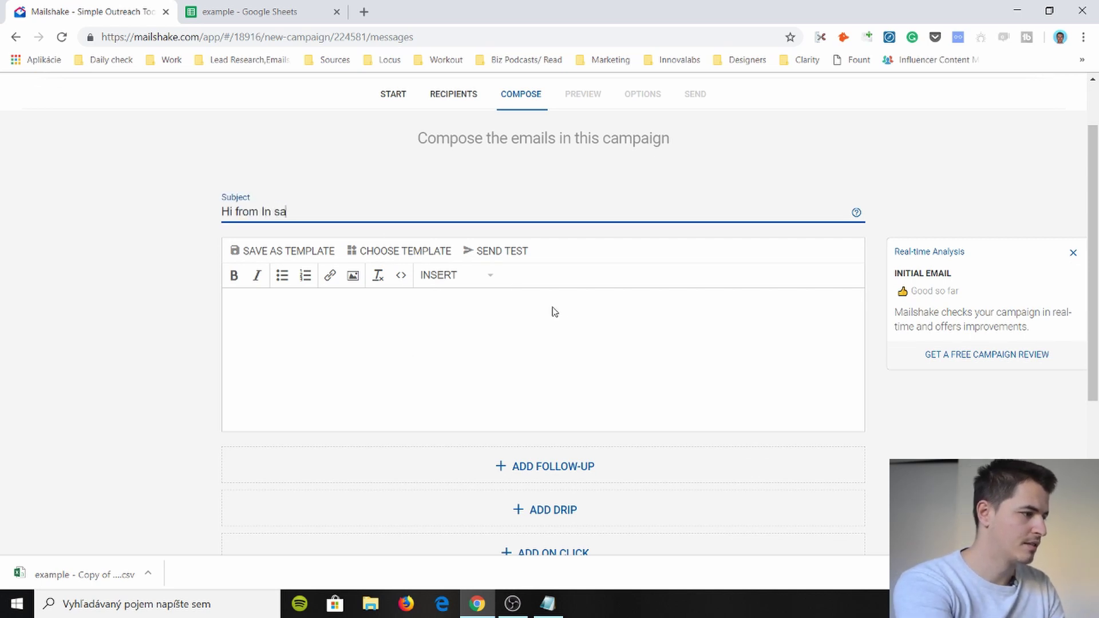
{"action": "key", "text": "BackSpace"}
{"action": "key", "text": "BackSpace"}
{"action": "type", "text": "Sales Acame"}
{"action": "key", "text": "BackSpace"}
{"action": "key", "text": "BackSpace"}
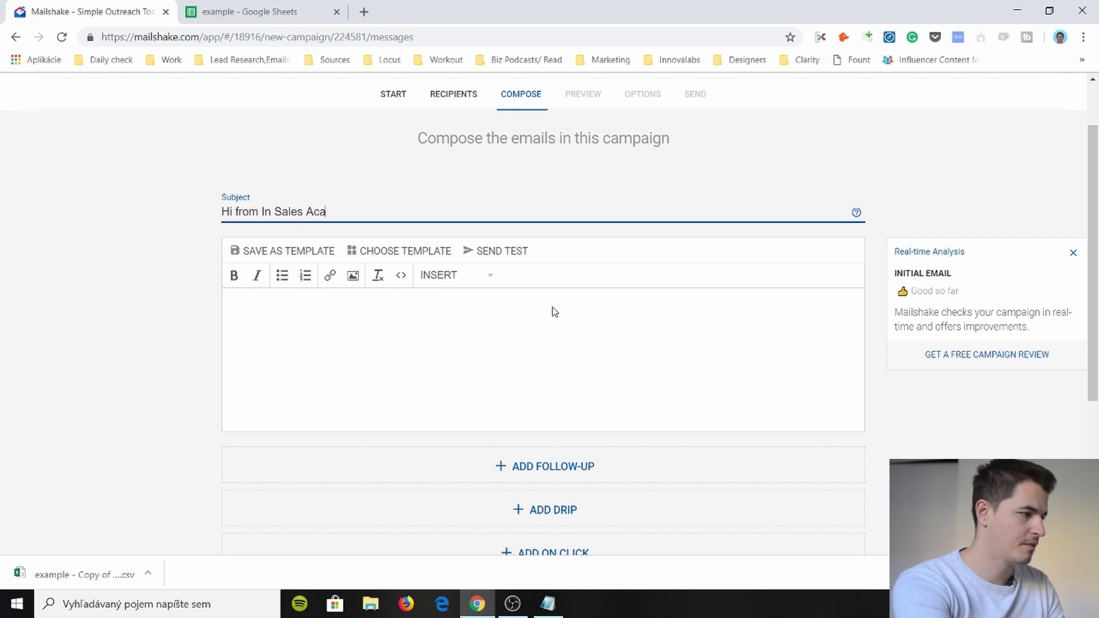
{"action": "type", "text": "demz"}
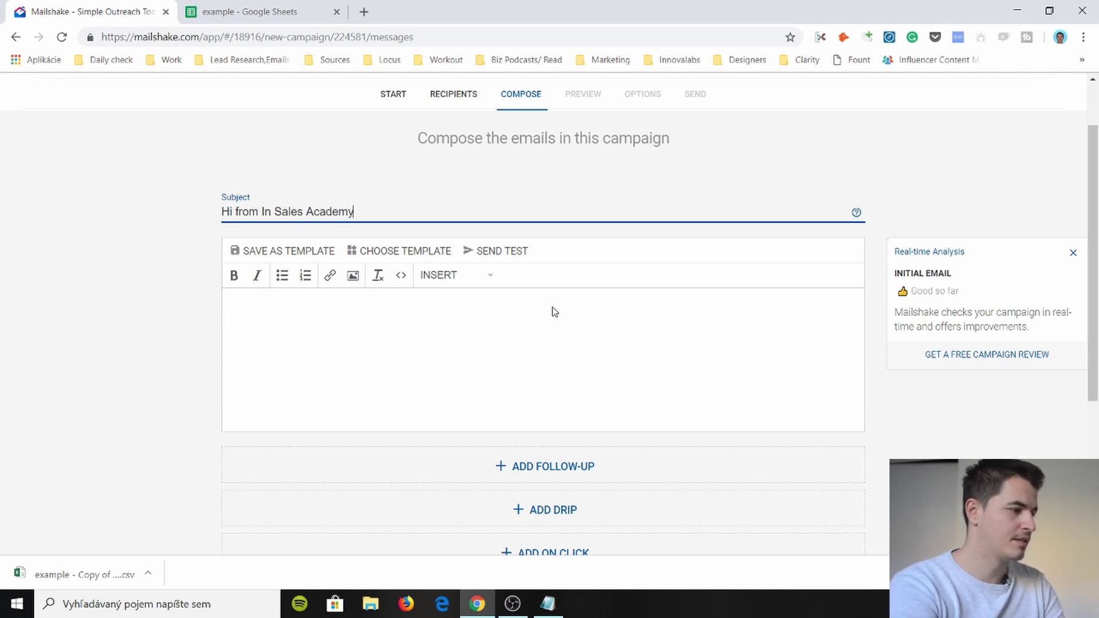
- Copy the cold email draft from Notepad and paste it into the email body
{"action": "left_click", "coordinate": [453, 331]}
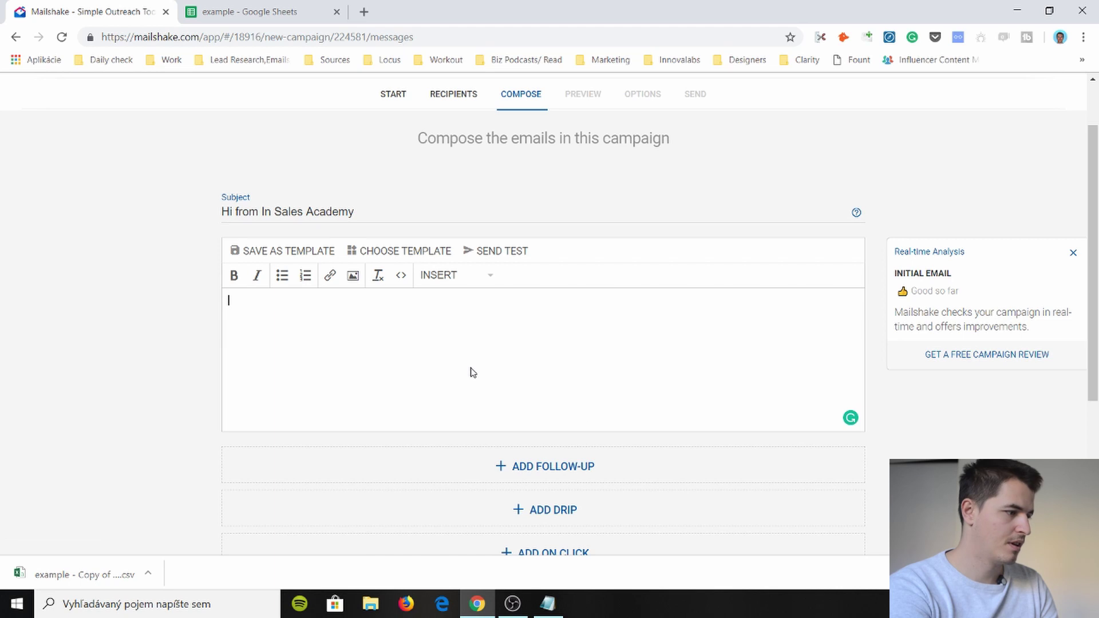
{"action": "left_click", "coordinate": [548, 604]}
{"action": "left_click_drag", "start_coordinate": [510, 309], "coordinate": [144, 195]}
{"action": "key", "text": "ctrl+c"}
{"action": "left_click", "coordinate": [98, 223]}
{"action": "left_click", "coordinate": [288, 299]}
{"action": "key", "text": "ctrl+v"}
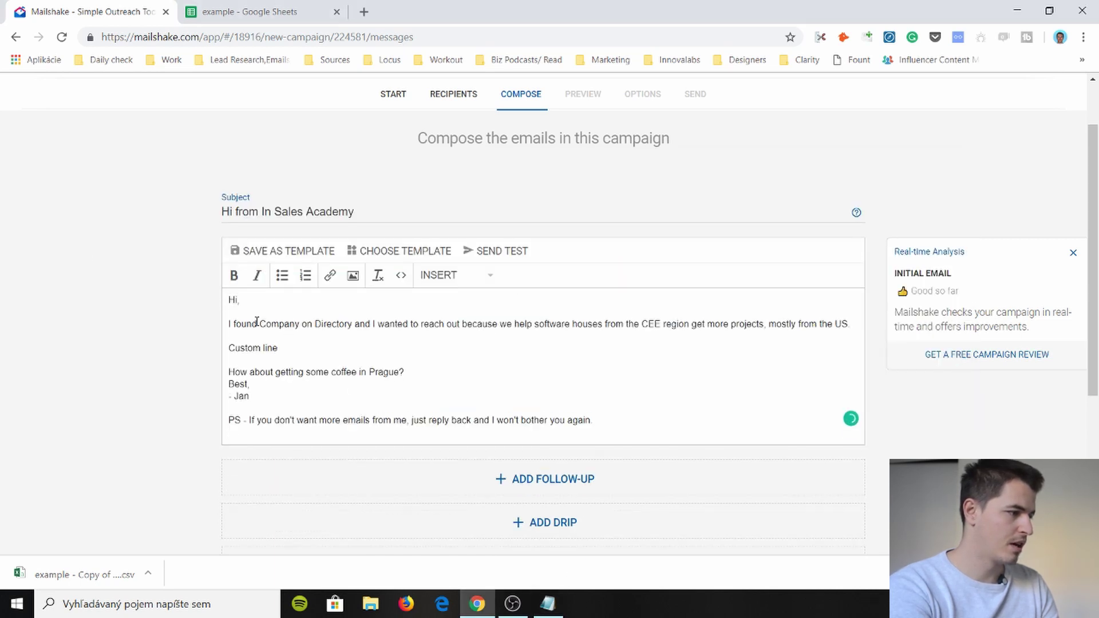
- Replace the placeholder Company with the {{company}} merge field
{"action": "double_click", "coordinate": [284, 324]}
{"action": "left_click", "coordinate": [468, 279]}
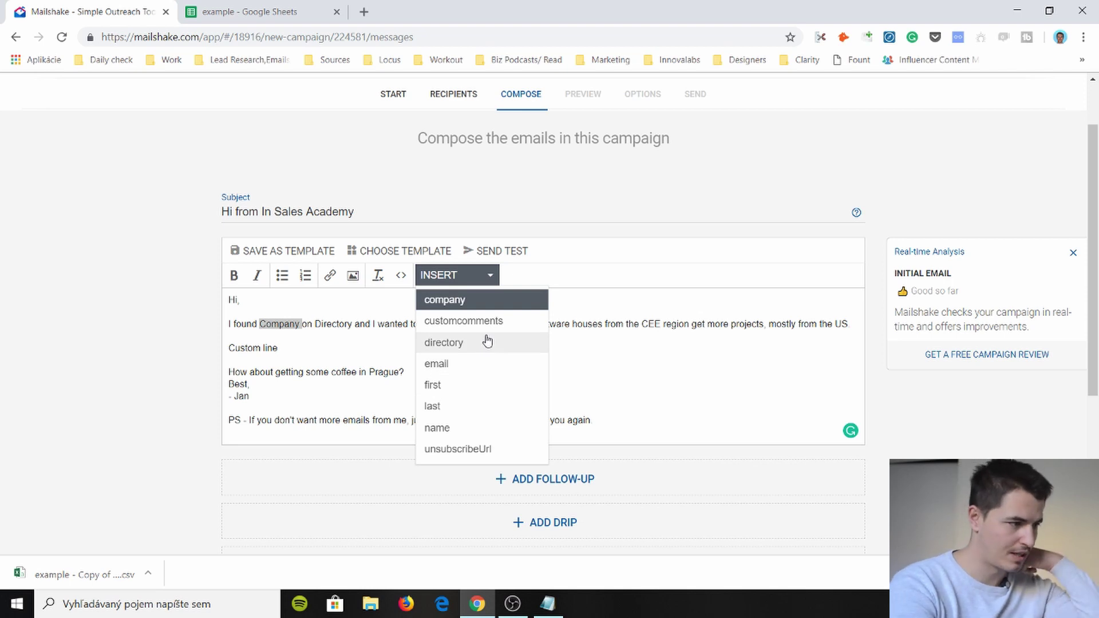
{"action": "left_click", "coordinate": [485, 308]}
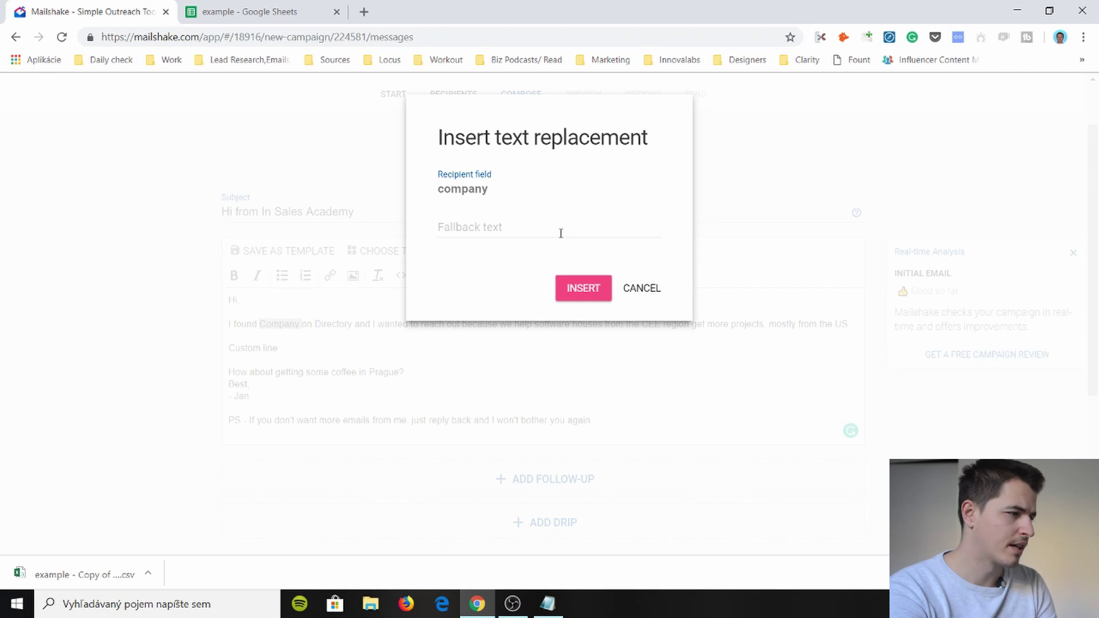
{"action": "left_click", "coordinate": [583, 290]}
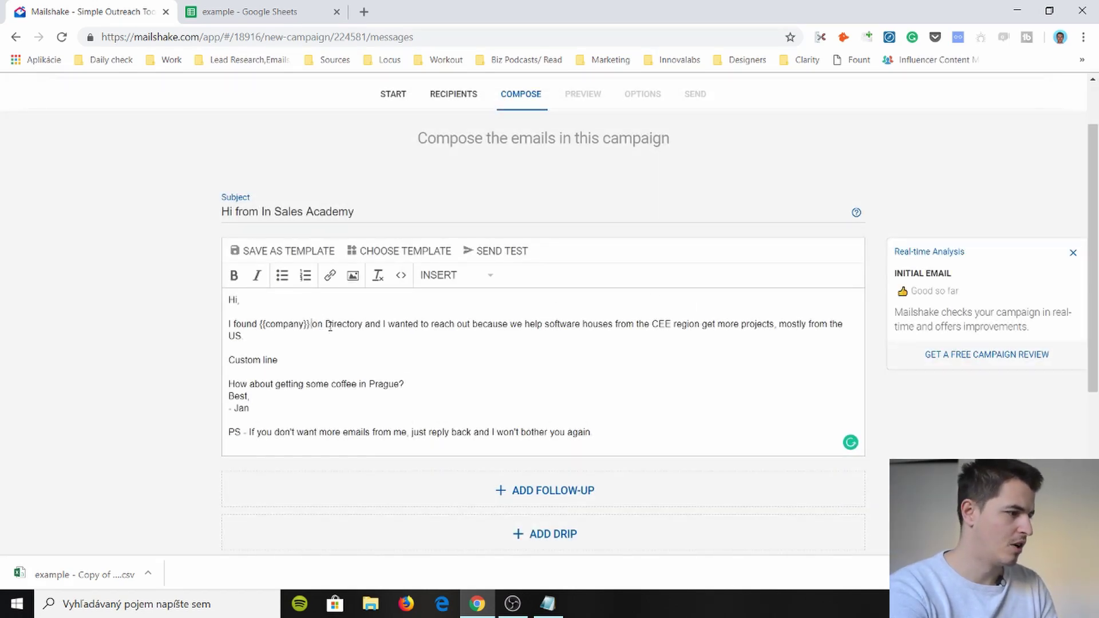
- Replace the placeholder Directory with the {{directory}} merge field, keeping the sentence after it
{"action": "double_click", "coordinate": [331, 325]}
{"action": "key", "text": "BackSpace"}
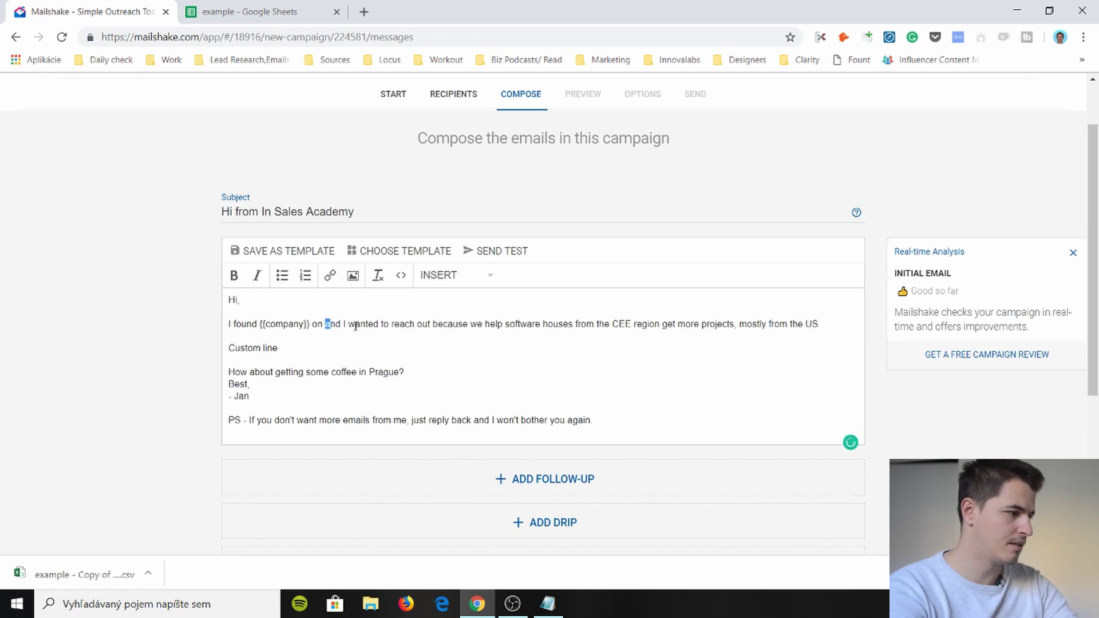
{"action": "left_click", "coordinate": [453, 275]}
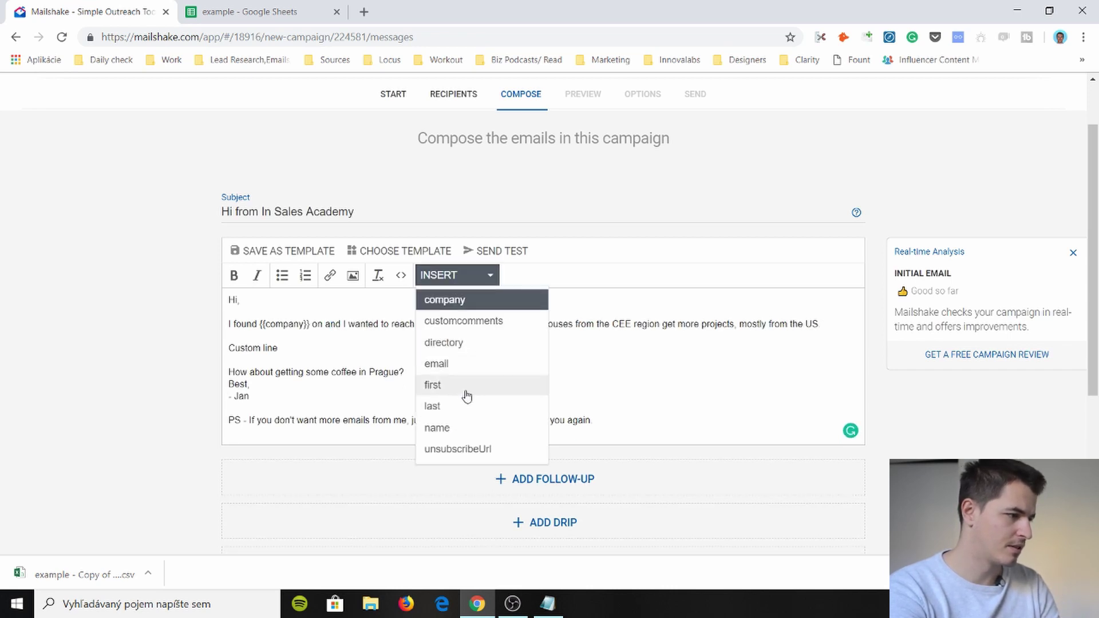
{"action": "left_click", "coordinate": [473, 343]}
{"action": "left_click", "coordinate": [574, 290]}
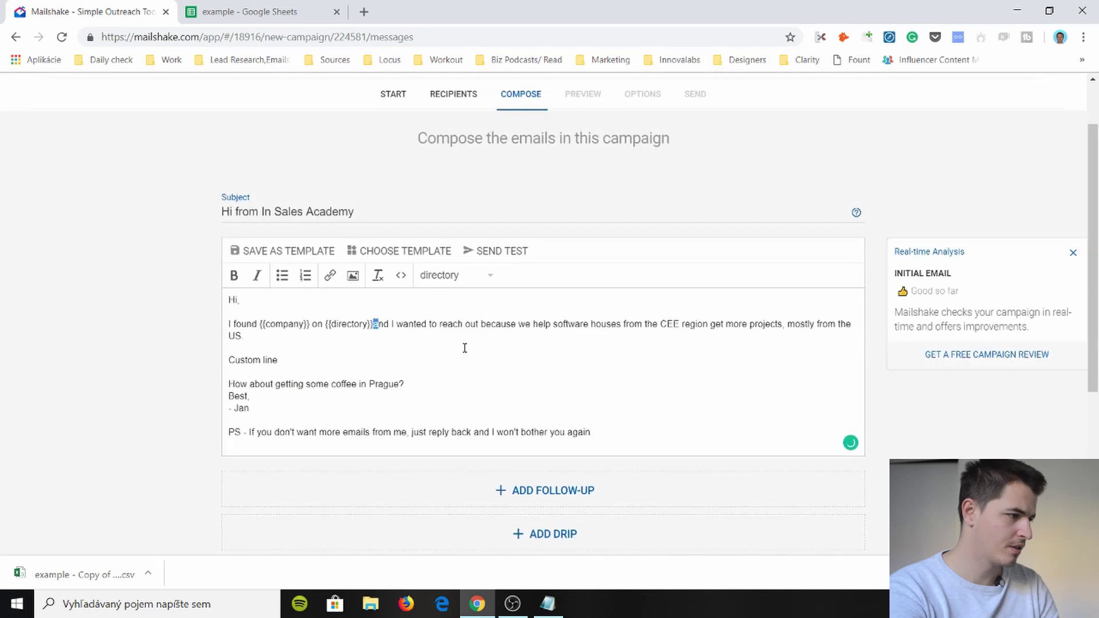
{"action": "left_click_drag", "start_coordinate": [374, 324], "coordinate": [382, 336]}
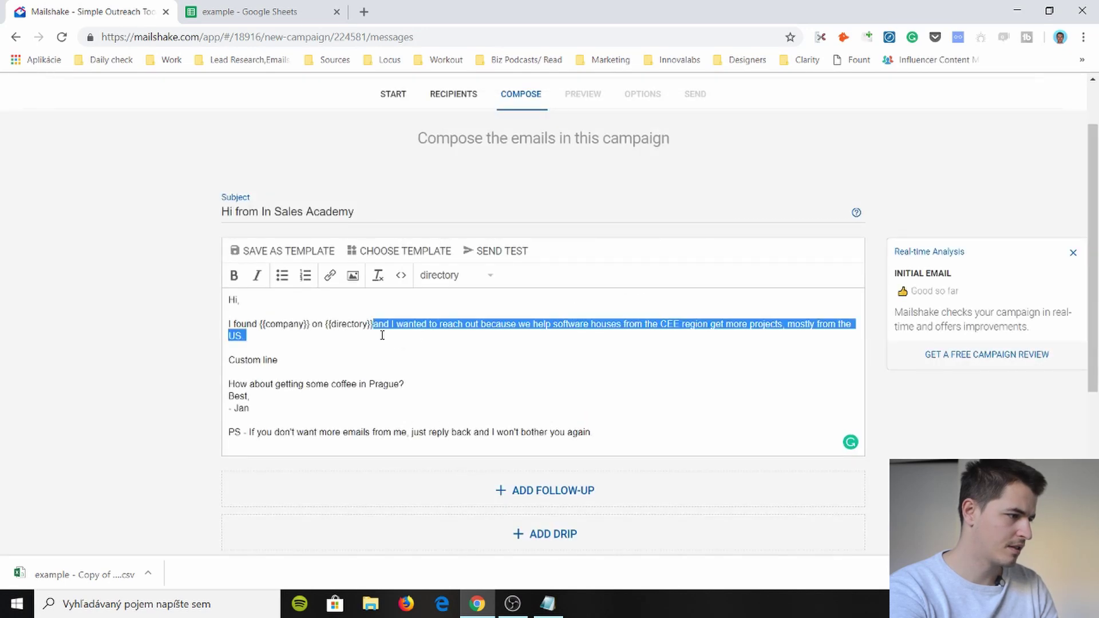
{"action": "key", "text": "ctrl+x"}
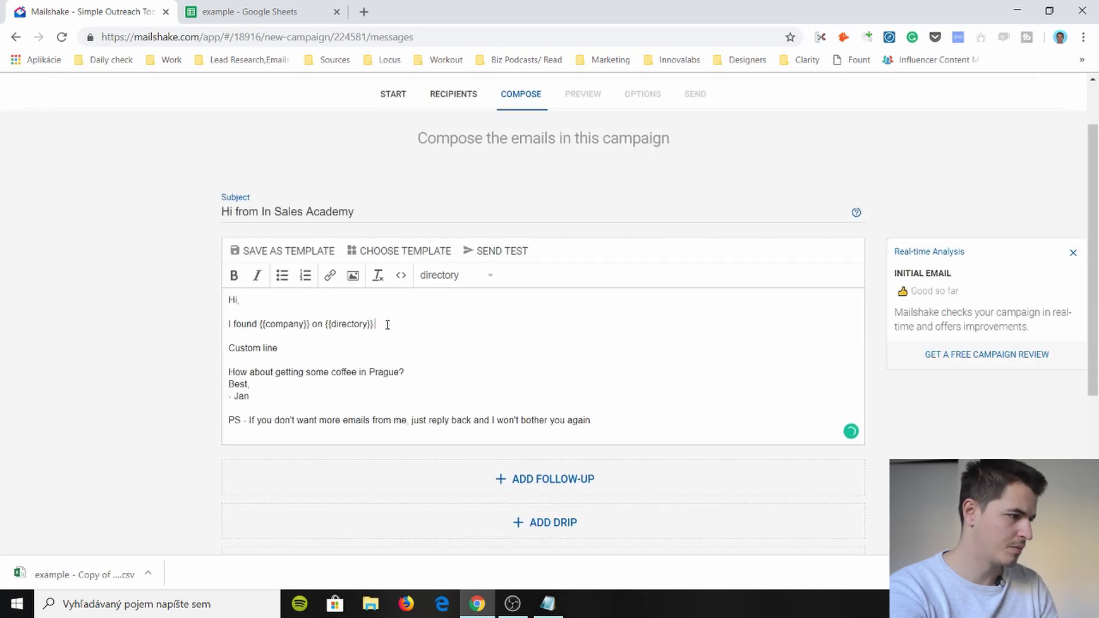
{"action": "key", "text": "ctrl+v"}
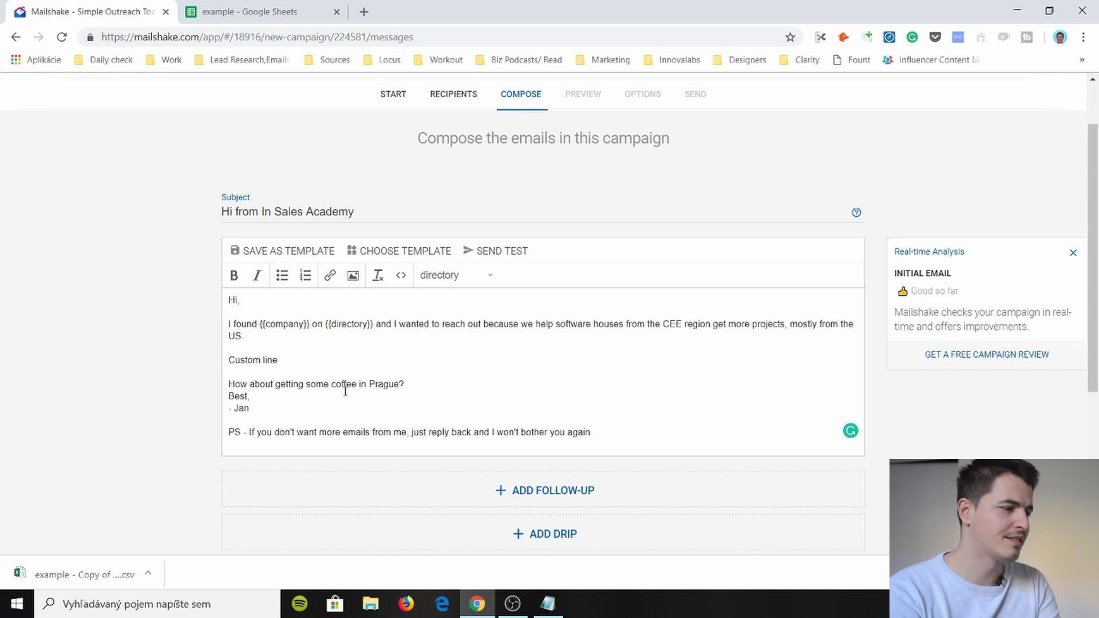
- Replace the Custom line placeholder with the {{customcomments}} merge field
{"action": "triple_click", "coordinate": [208, 363]}
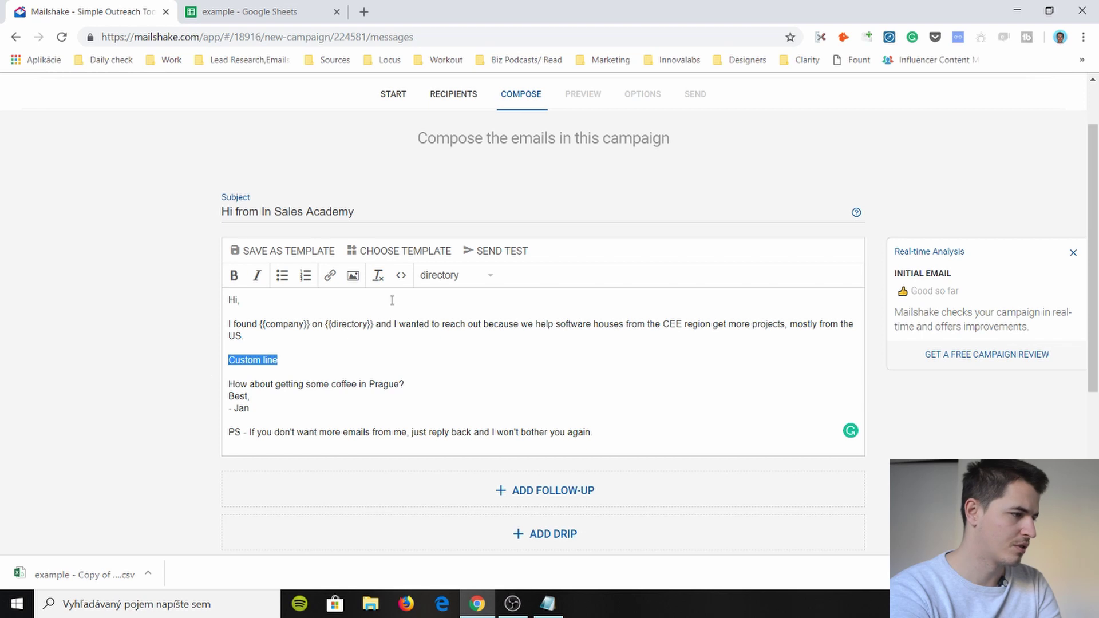
{"action": "left_click", "coordinate": [452, 279]}
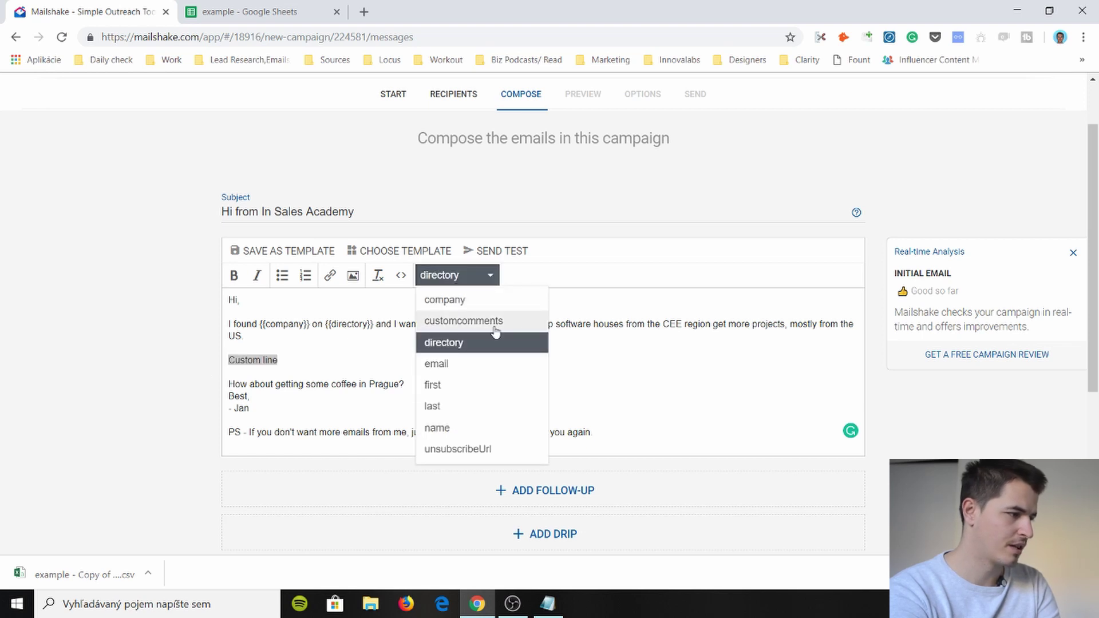
{"action": "left_click", "coordinate": [496, 322]}
{"action": "left_click", "coordinate": [599, 295]}
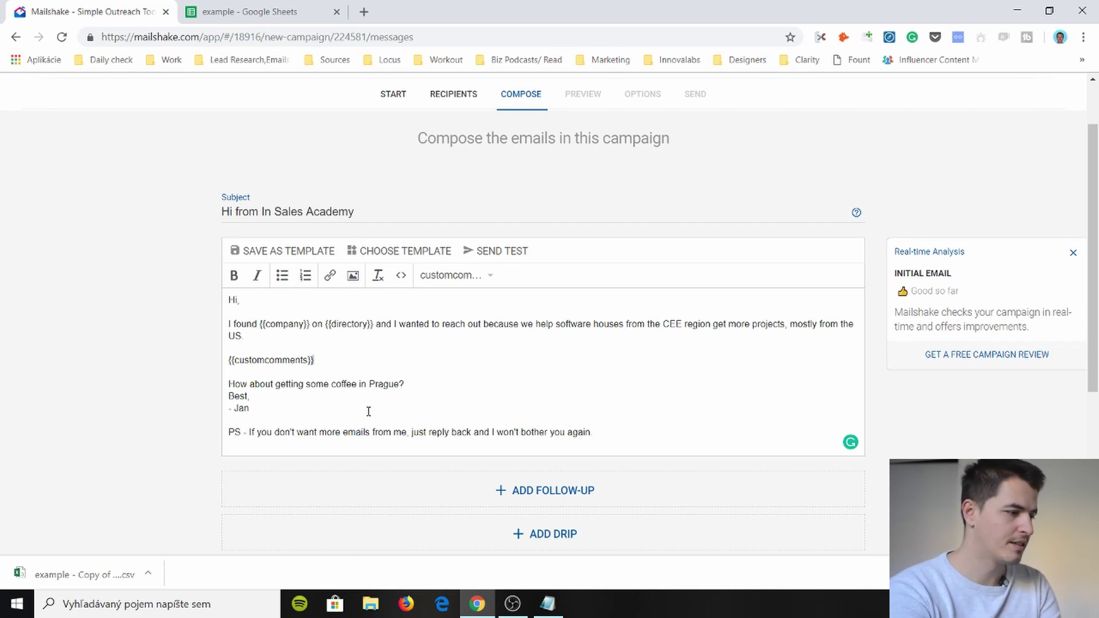
{"action": "scroll", "coordinate": [368, 412], "scroll_direction": "down", "scroll_amount": 2}
{"action": "scroll", "coordinate": [363, 359], "scroll_direction": "up", "scroll_amount": 2}
{"action": "scroll", "coordinate": [384, 378], "scroll_direction": "down", "scroll_amount": 1}
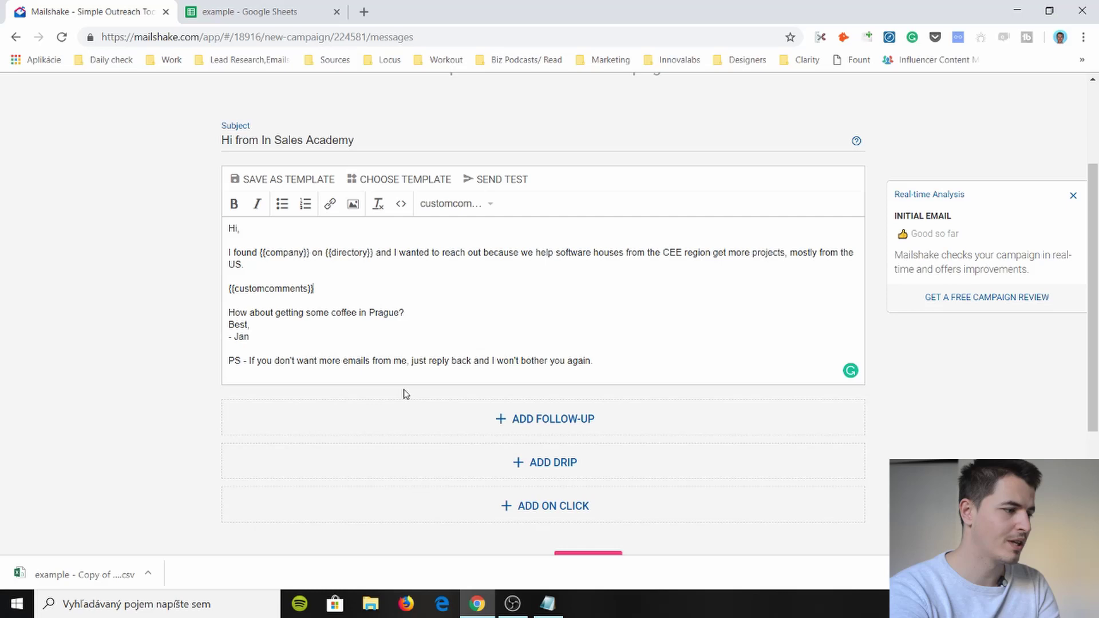
{"action": "scroll", "coordinate": [404, 394], "scroll_direction": "up", "scroll_amount": 1}
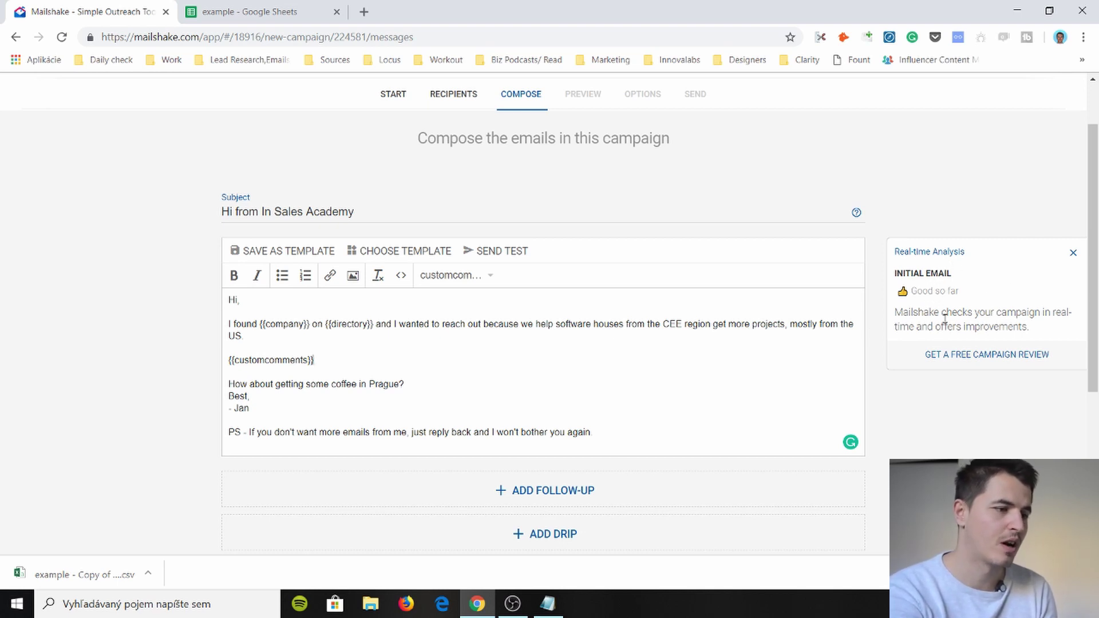
{"action": "left_click", "coordinate": [983, 362]}
{"action": "scroll", "coordinate": [554, 317], "scroll_direction": "down", "scroll_amount": 3}
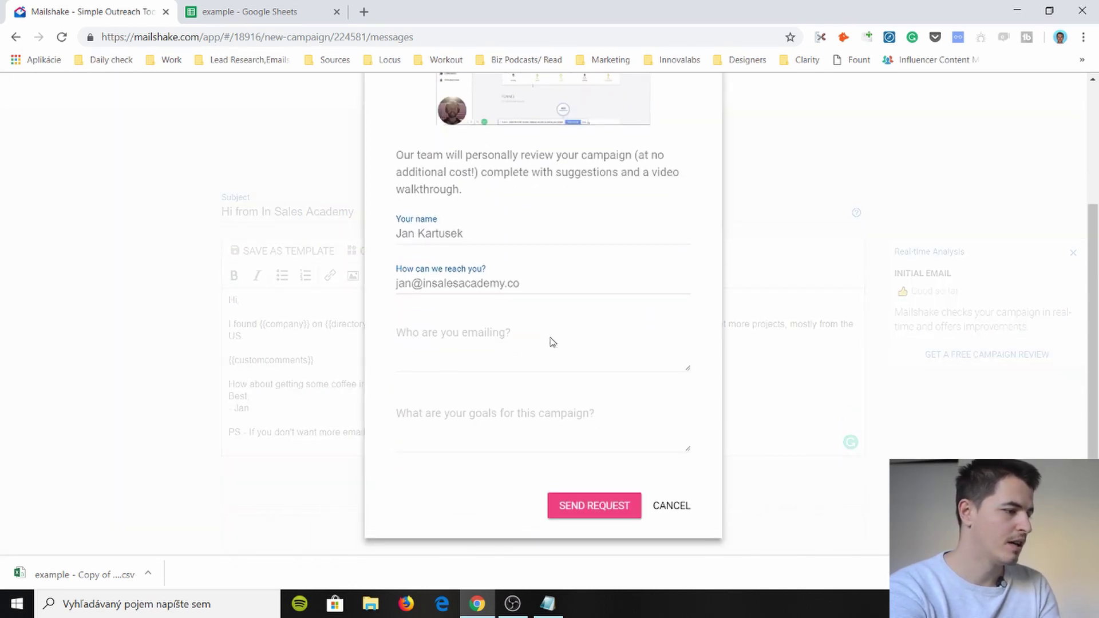
{"action": "scroll", "coordinate": [483, 264], "scroll_direction": "up", "scroll_amount": 3}
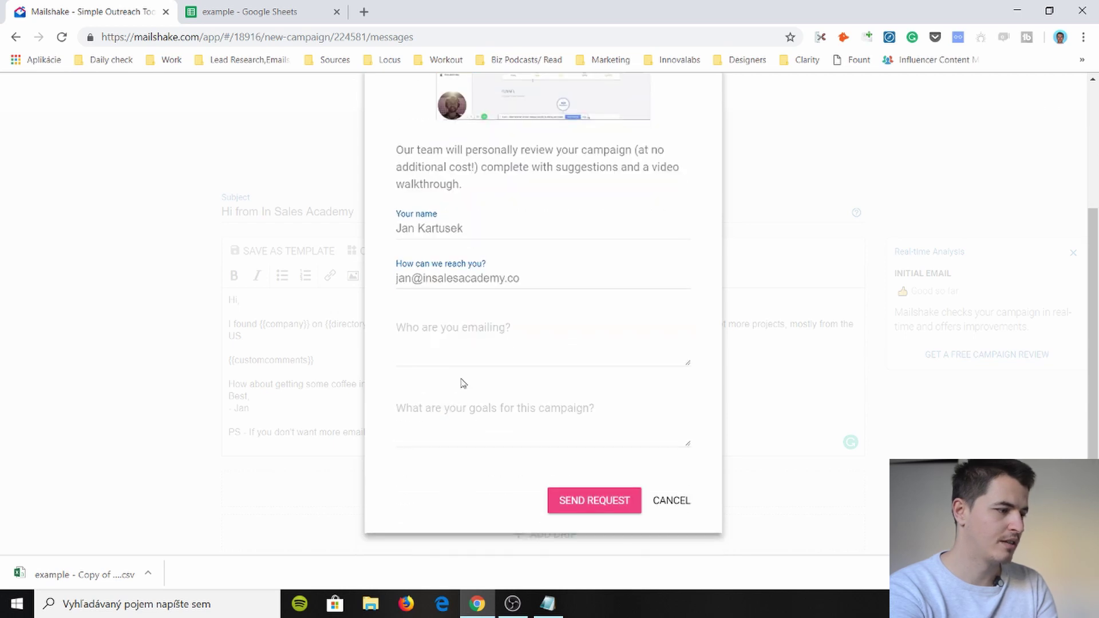
{"action": "left_click", "coordinate": [458, 356]}
{"action": "left_click", "coordinate": [447, 425]}
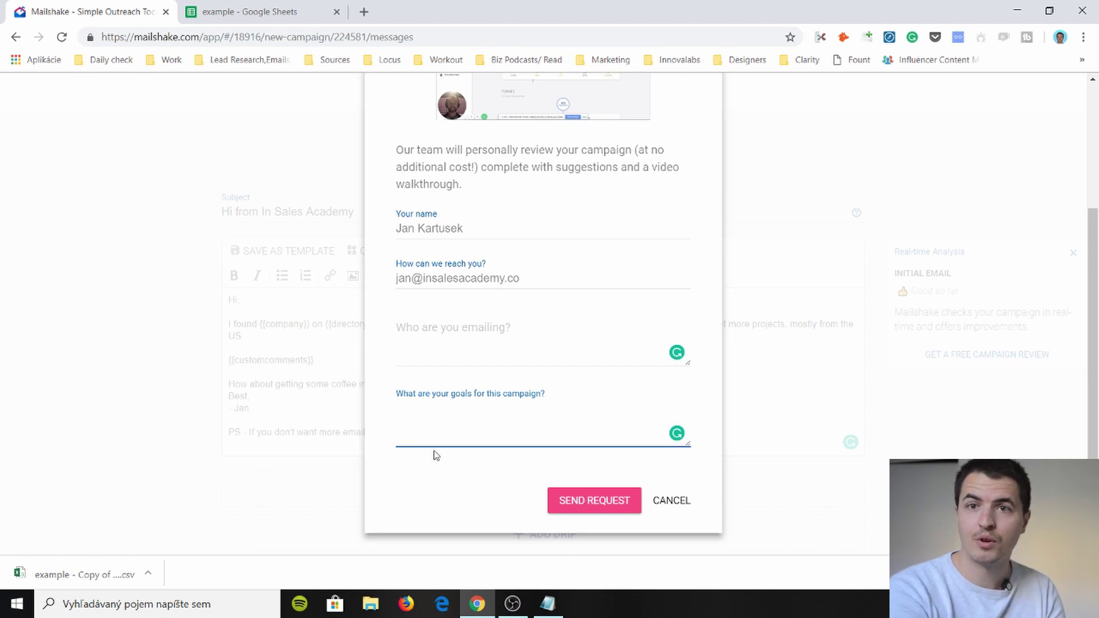
{"action": "left_click", "coordinate": [675, 500]}
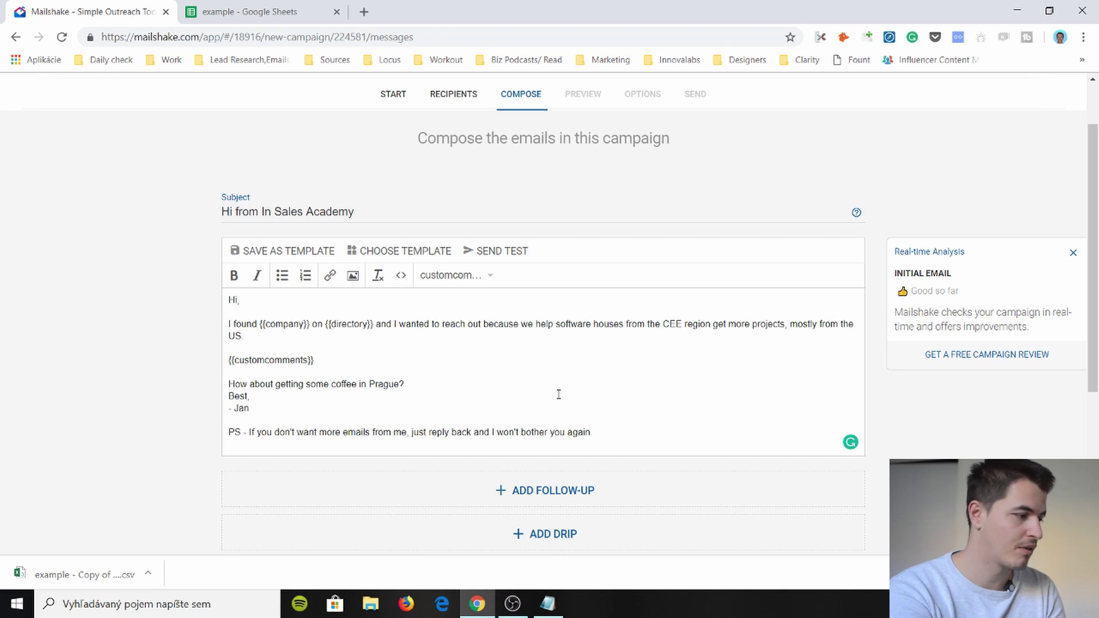
- Add a follow-up email that stops on reply and starts as '-- New Email --'
{"action": "scroll", "coordinate": [508, 389], "scroll_direction": "up", "scroll_amount": 2}
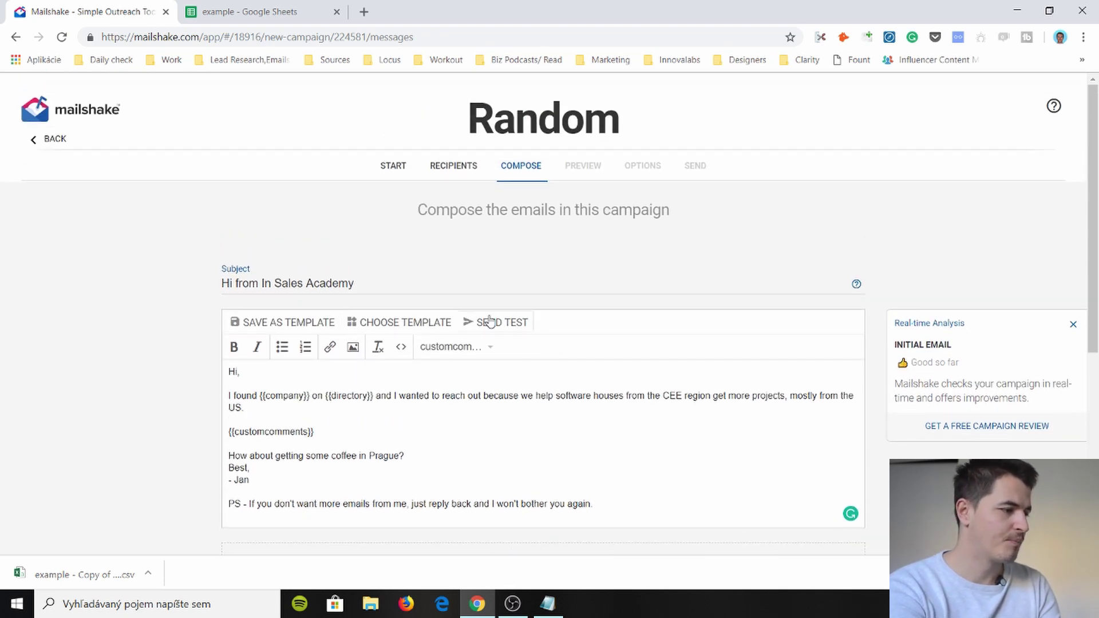
{"action": "scroll", "coordinate": [493, 332], "scroll_direction": "down", "scroll_amount": 4}
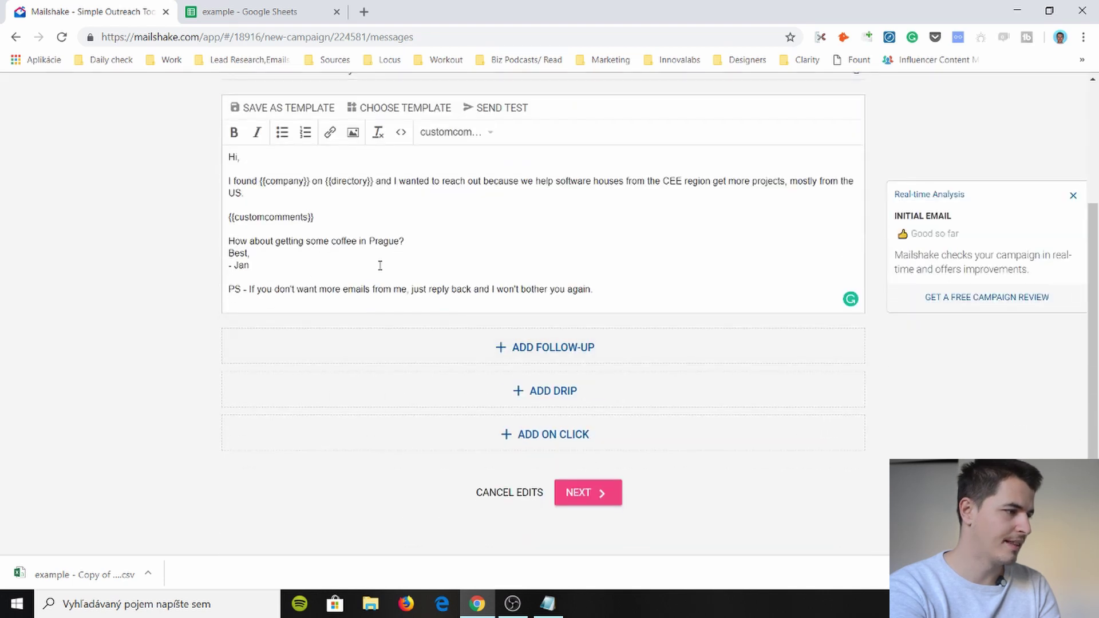
{"action": "left_click", "coordinate": [545, 343]}
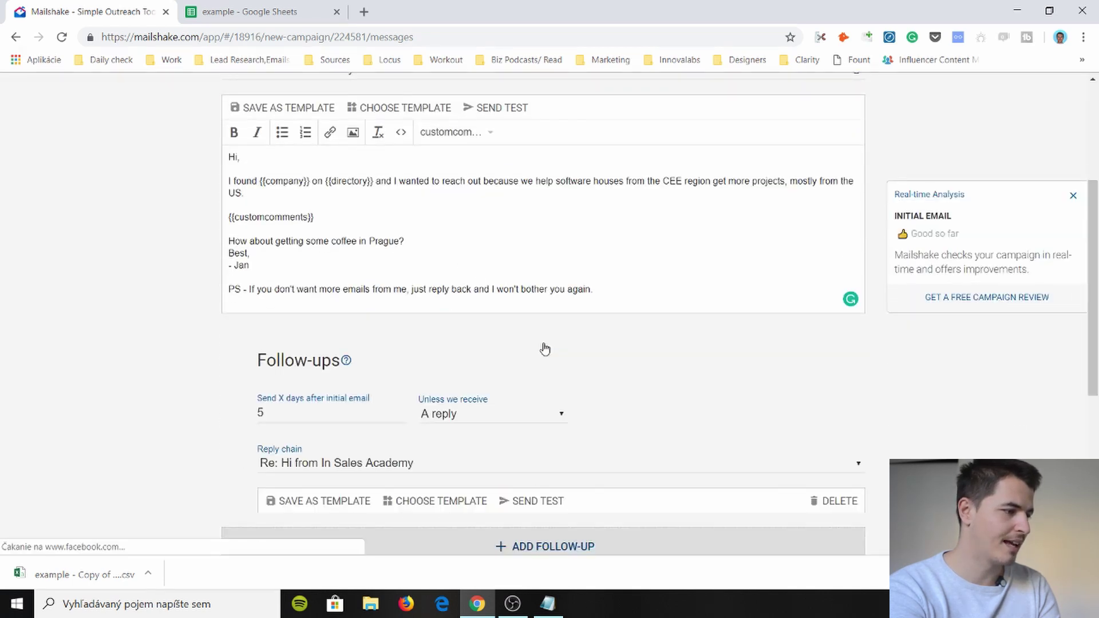
{"action": "scroll", "coordinate": [475, 330], "scroll_direction": "down", "scroll_amount": 3}
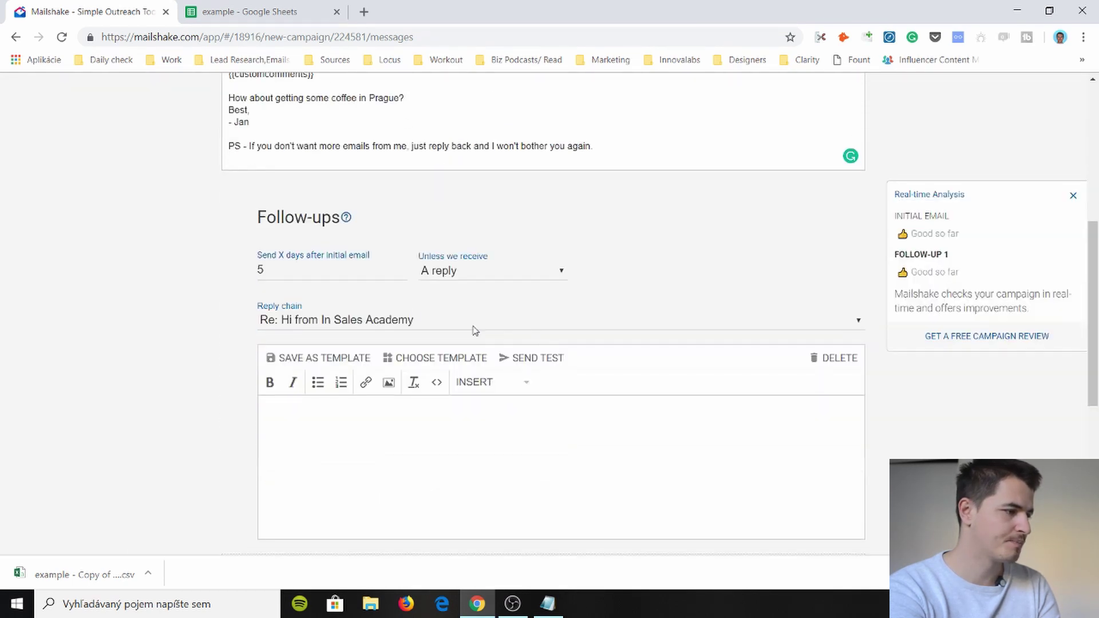
{"action": "left_click", "coordinate": [367, 266]}
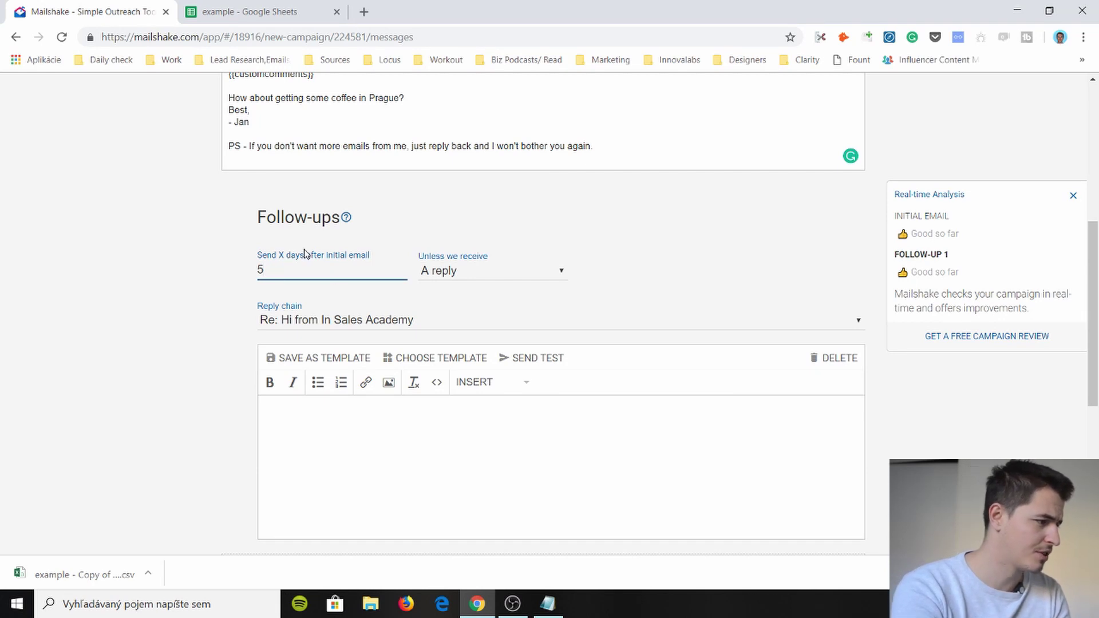
{"action": "left_click", "coordinate": [457, 263]}
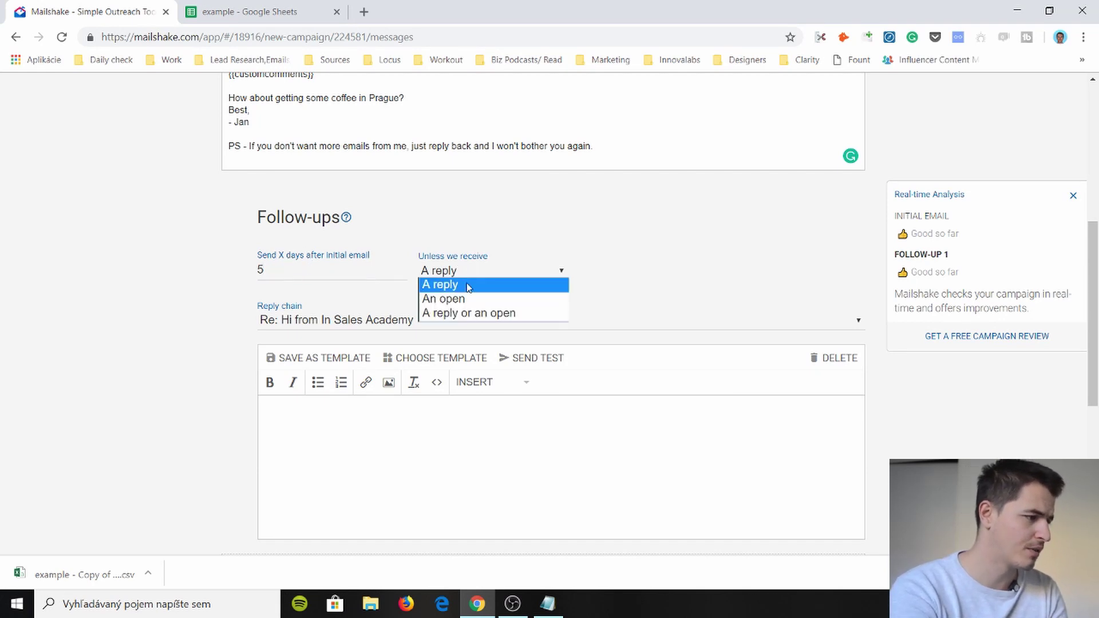
{"action": "left_click", "coordinate": [468, 286]}
{"action": "scroll", "coordinate": [464, 318], "scroll_direction": "down", "scroll_amount": 1}
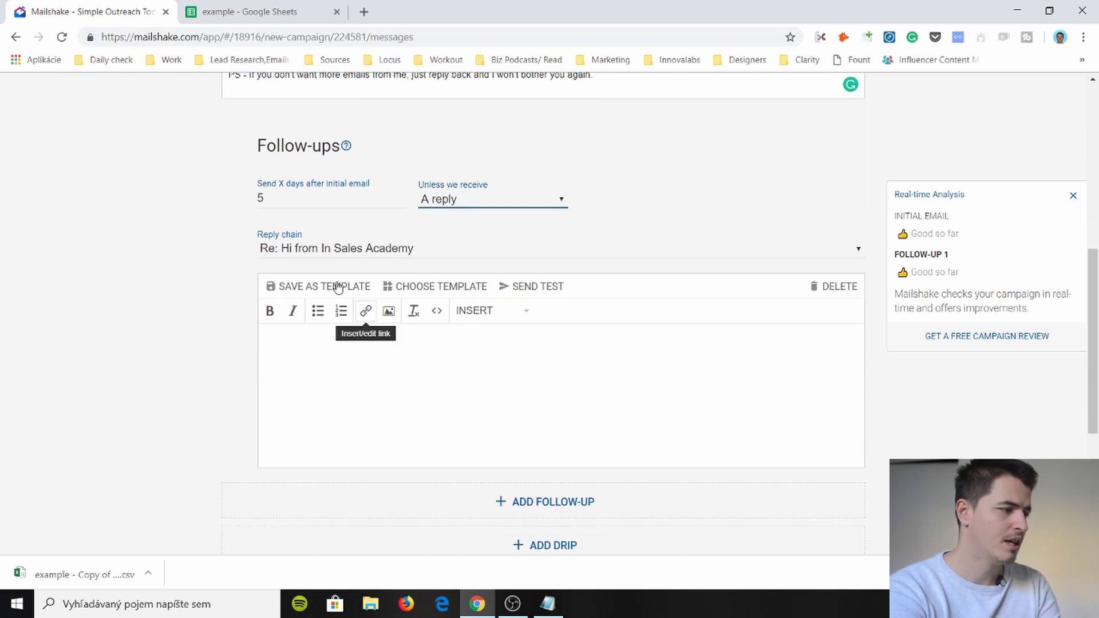
{"action": "left_click", "coordinate": [538, 246]}
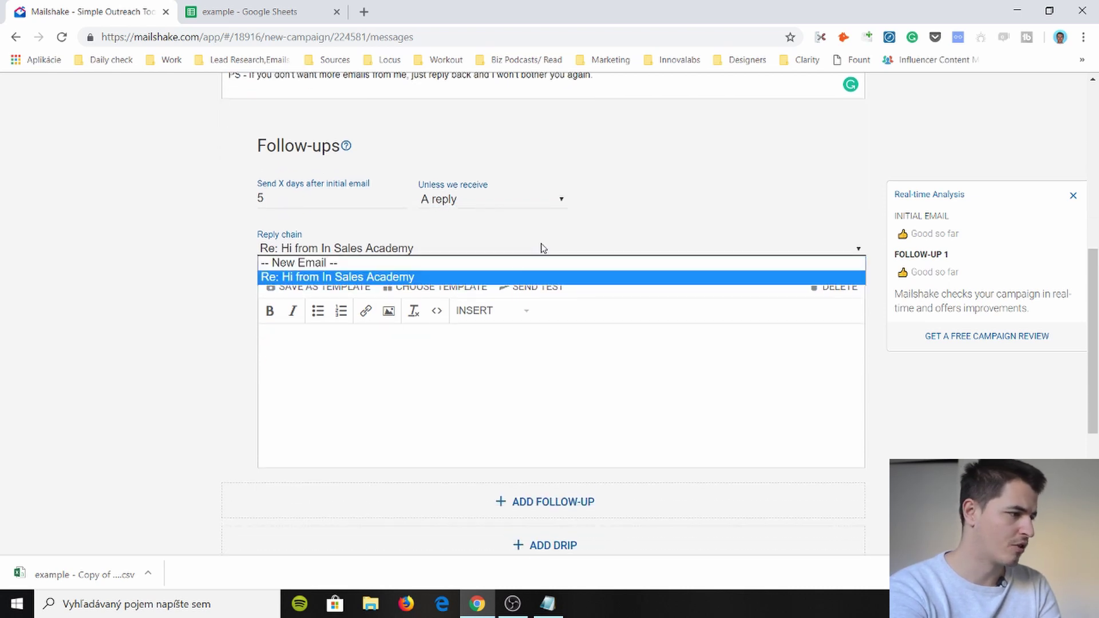
{"action": "left_click", "coordinate": [491, 265]}
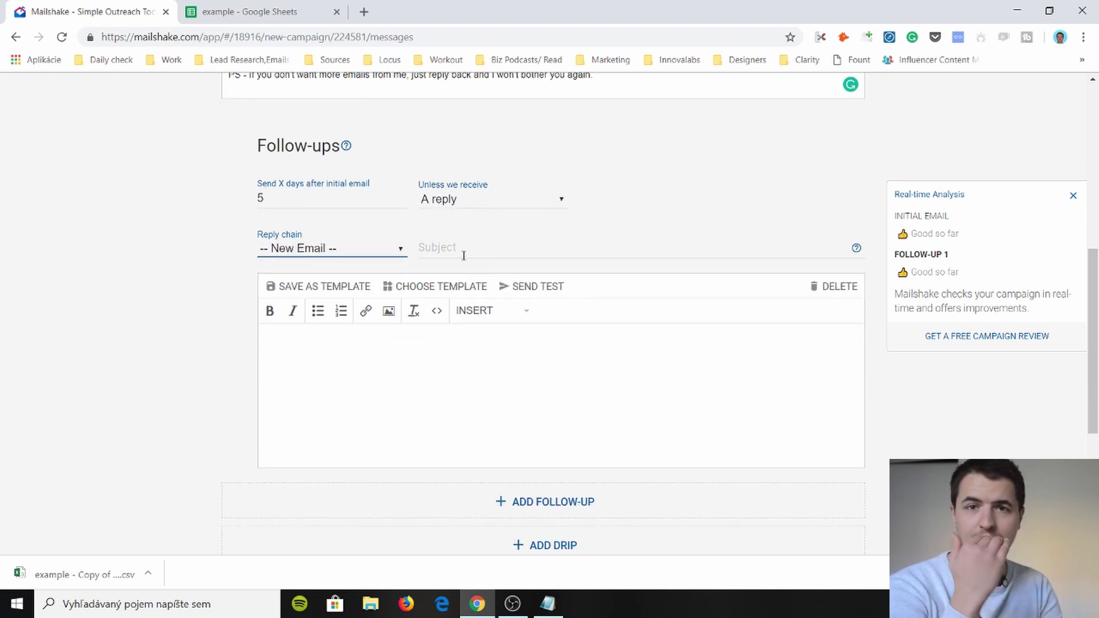
- Add a drip message to the Random campaign
{"action": "scroll", "coordinate": [464, 264], "scroll_direction": "down", "scroll_amount": 1}
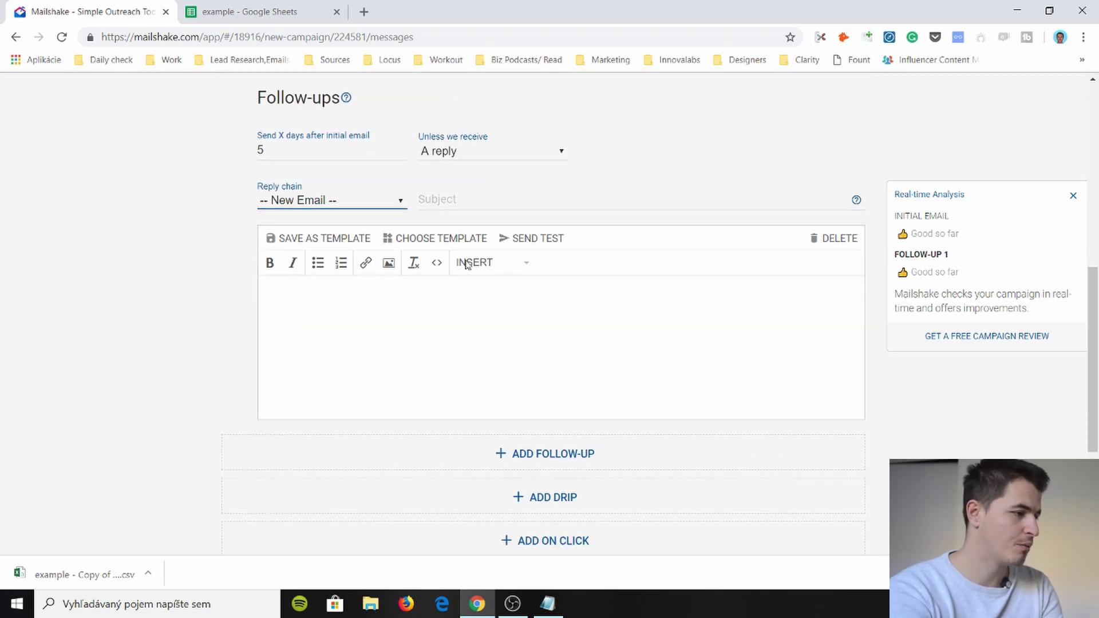
{"action": "left_click", "coordinate": [488, 182]}
{"action": "left_click", "coordinate": [497, 346]}
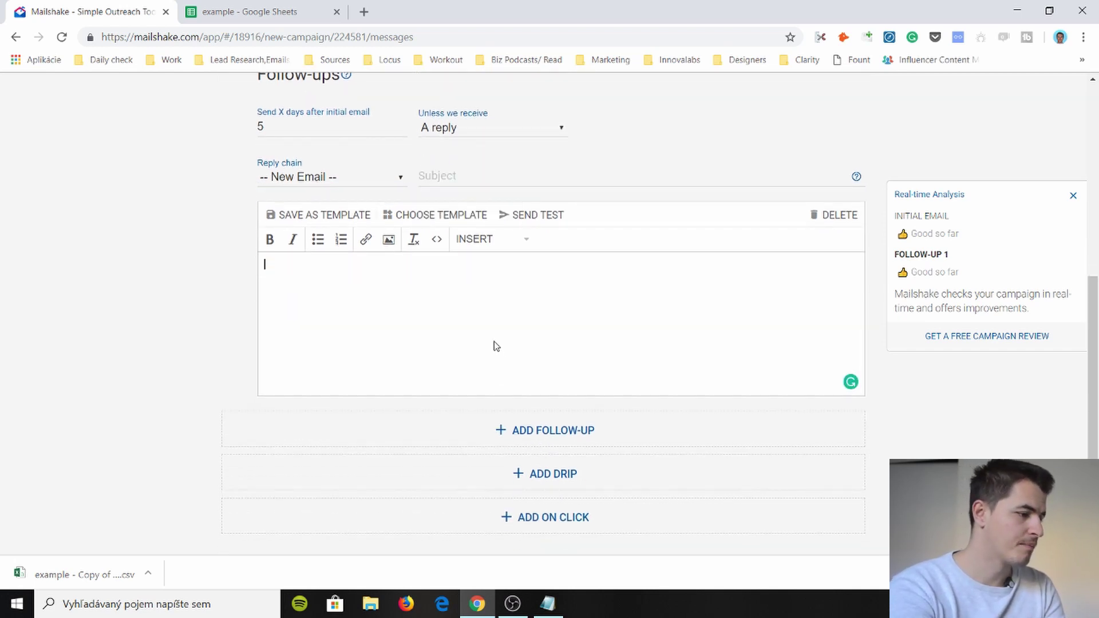
{"action": "scroll", "coordinate": [492, 343], "scroll_direction": "down", "scroll_amount": 3}
{"action": "left_click", "coordinate": [552, 269]}
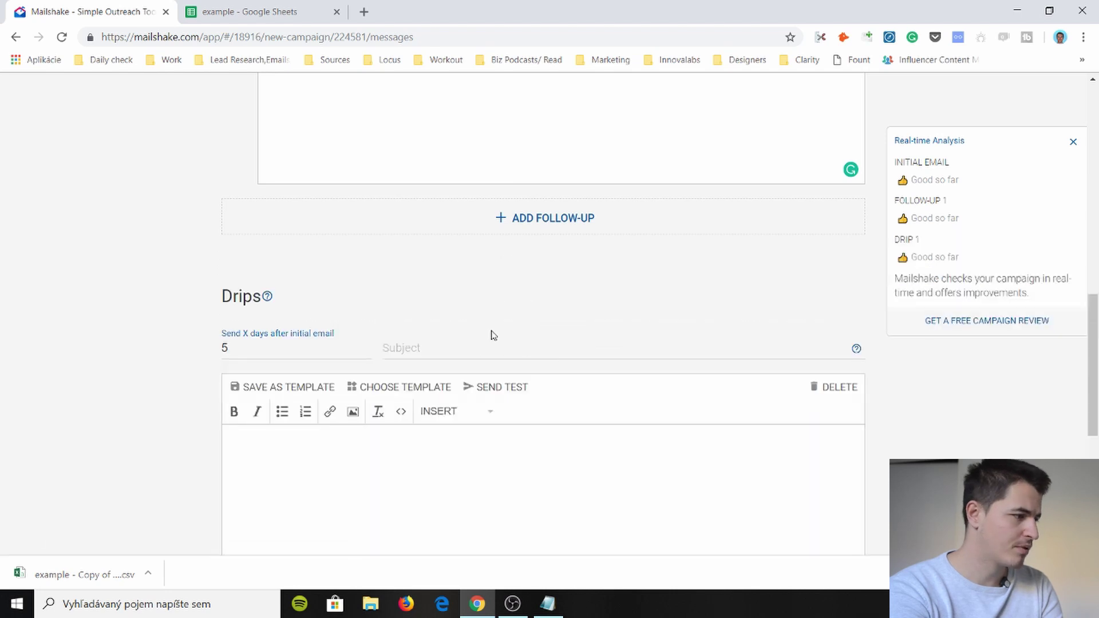
{"action": "scroll", "coordinate": [490, 334], "scroll_direction": "down", "scroll_amount": 3}
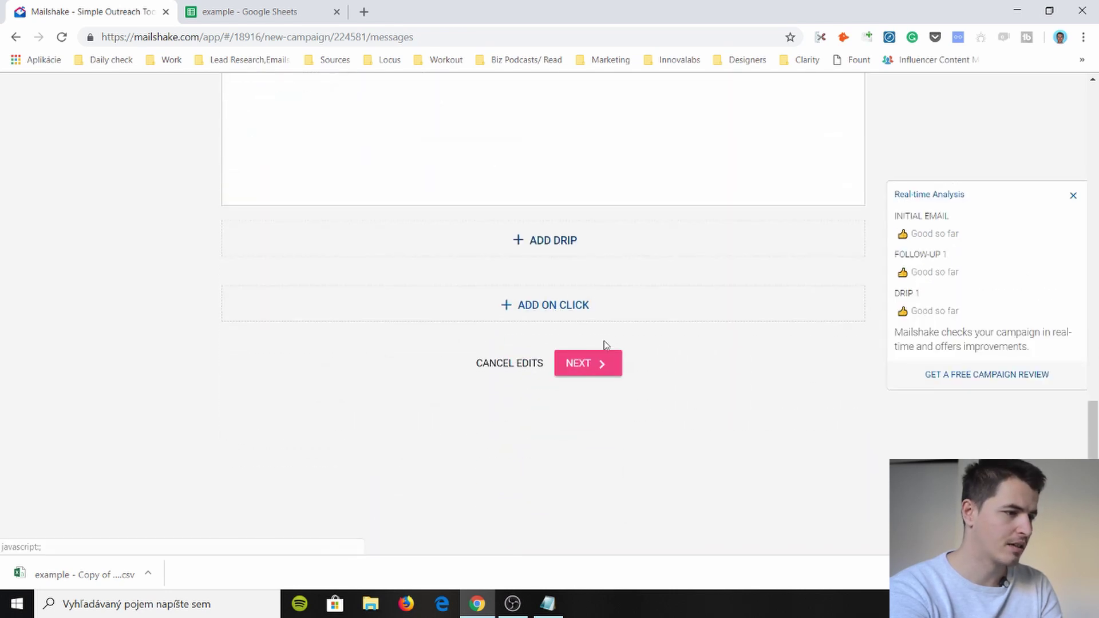
- Add an on-link-click message and continue to the Preview step
{"action": "left_click", "coordinate": [579, 309]}
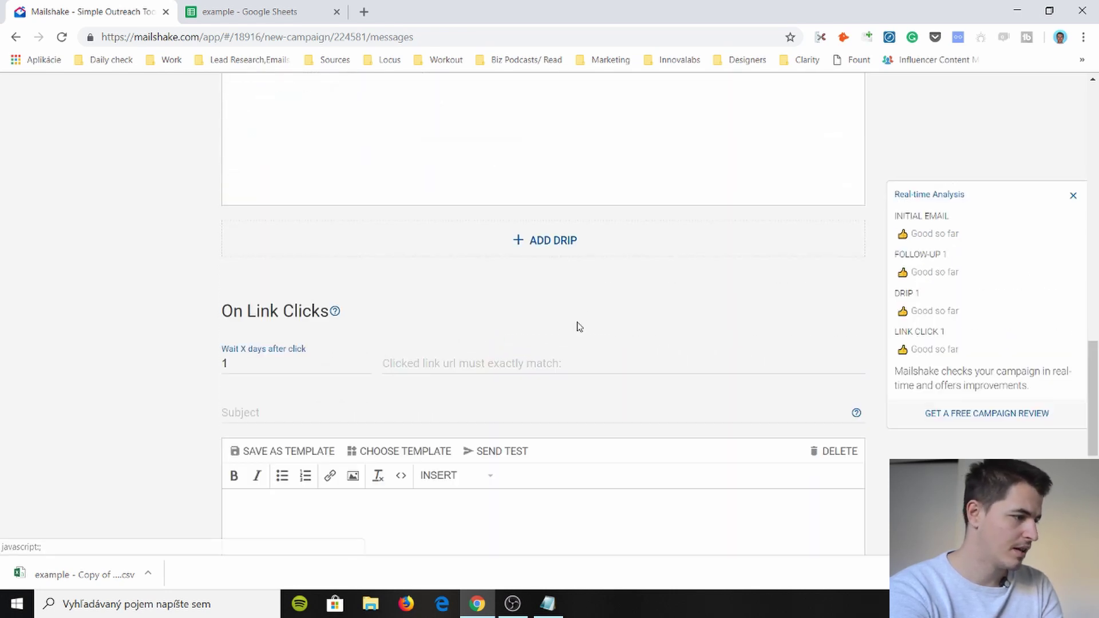
{"action": "scroll", "coordinate": [436, 277], "scroll_direction": "down", "scroll_amount": 2}
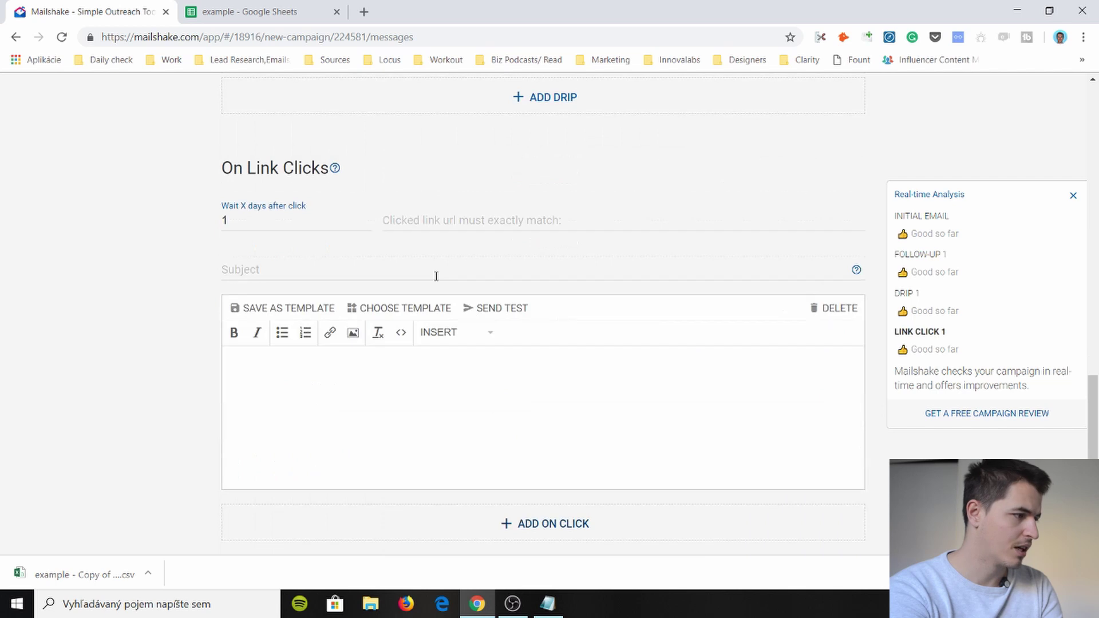
{"action": "left_click", "coordinate": [310, 220]}
{"action": "scroll", "coordinate": [243, 258], "scroll_direction": "down", "scroll_amount": 3}
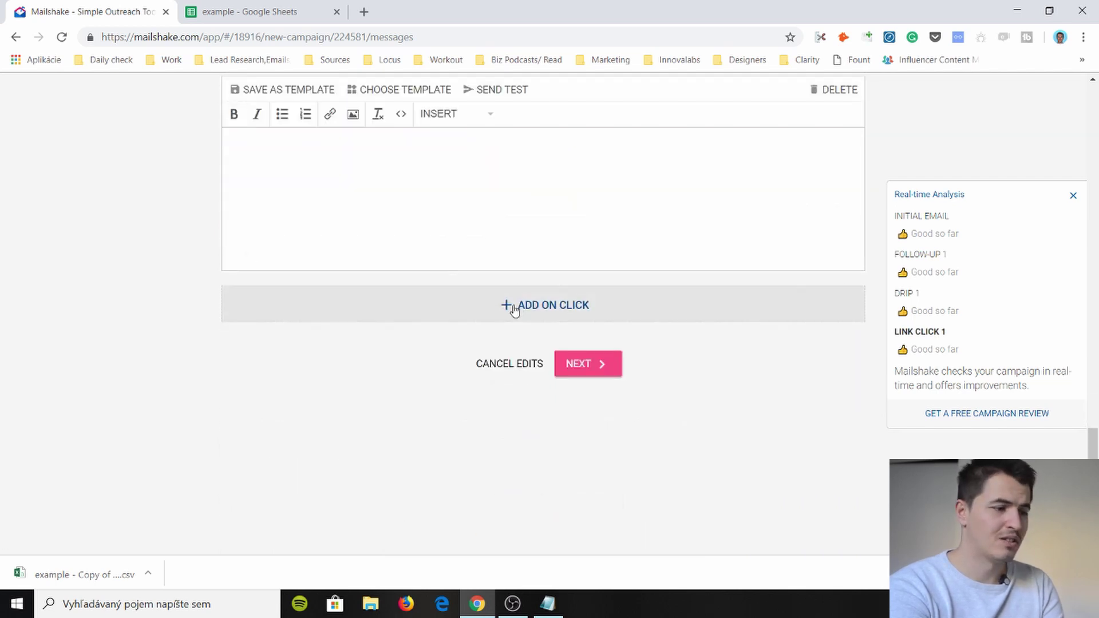
{"action": "left_click", "coordinate": [599, 369]}
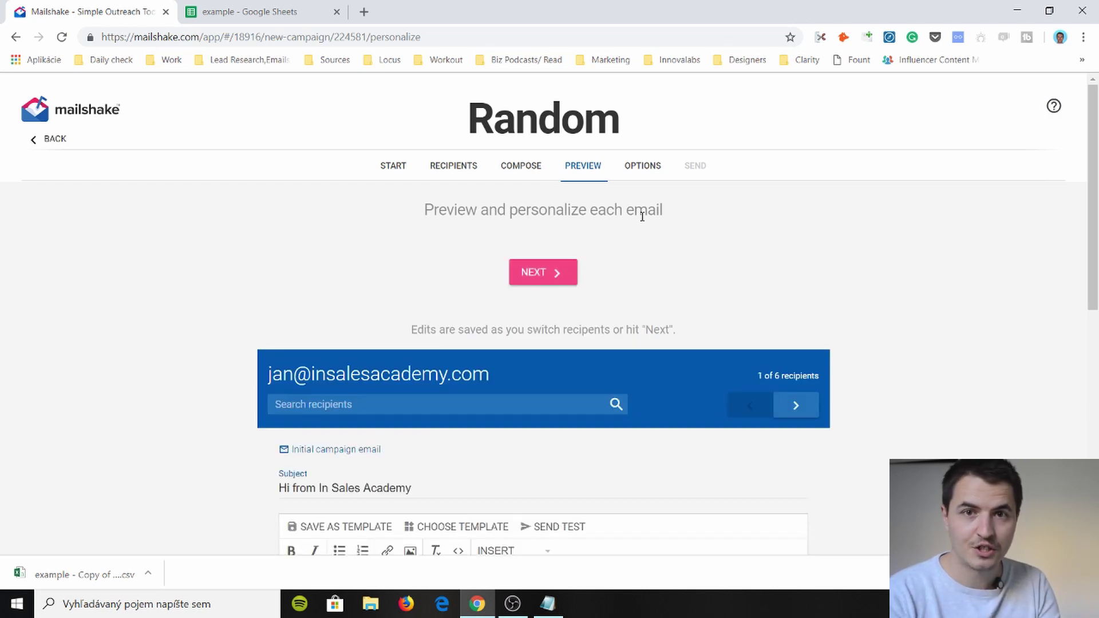
- Preview recipients 2 and 3, checking the case-study paragraph and the words Amazon and Clutch
{"action": "scroll", "coordinate": [555, 231], "scroll_direction": "down", "scroll_amount": 4}
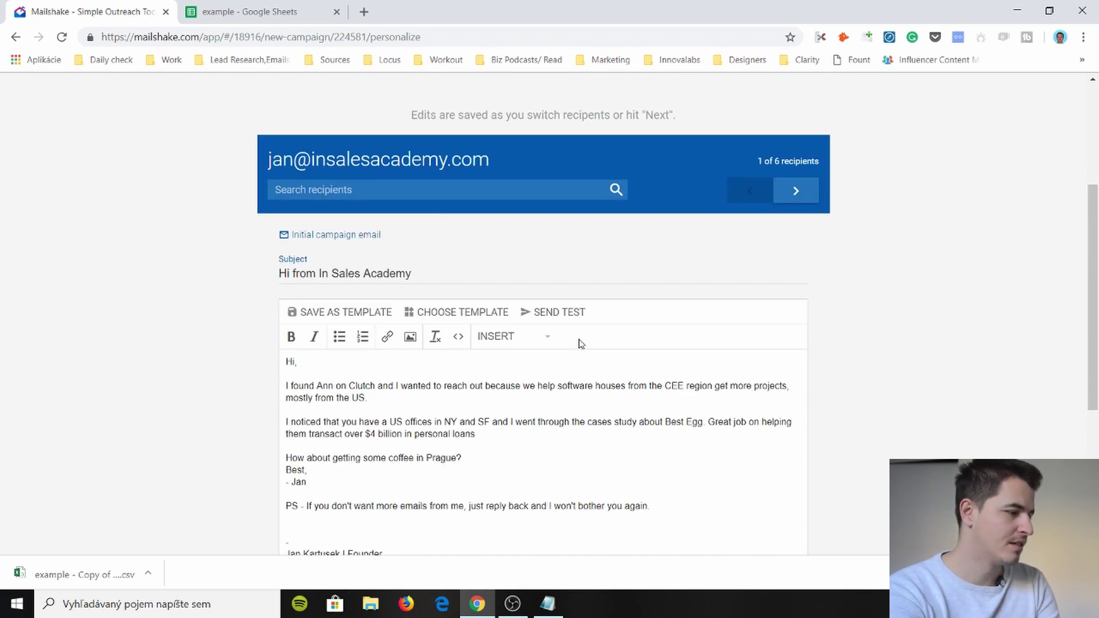
{"action": "left_click", "coordinate": [799, 198]}
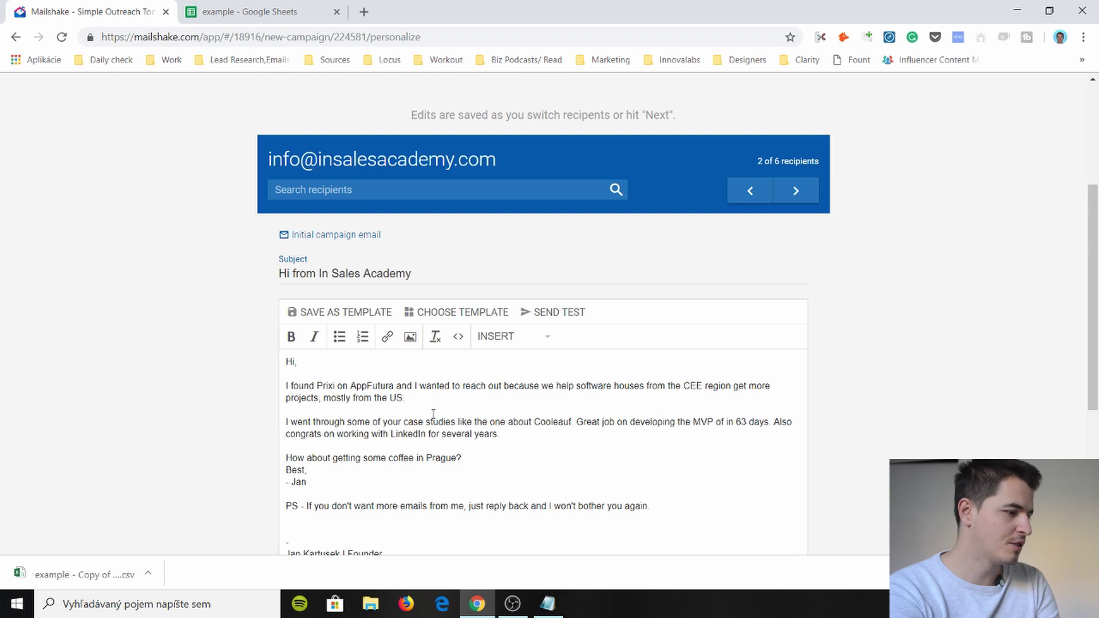
{"action": "triple_click", "coordinate": [428, 428]}
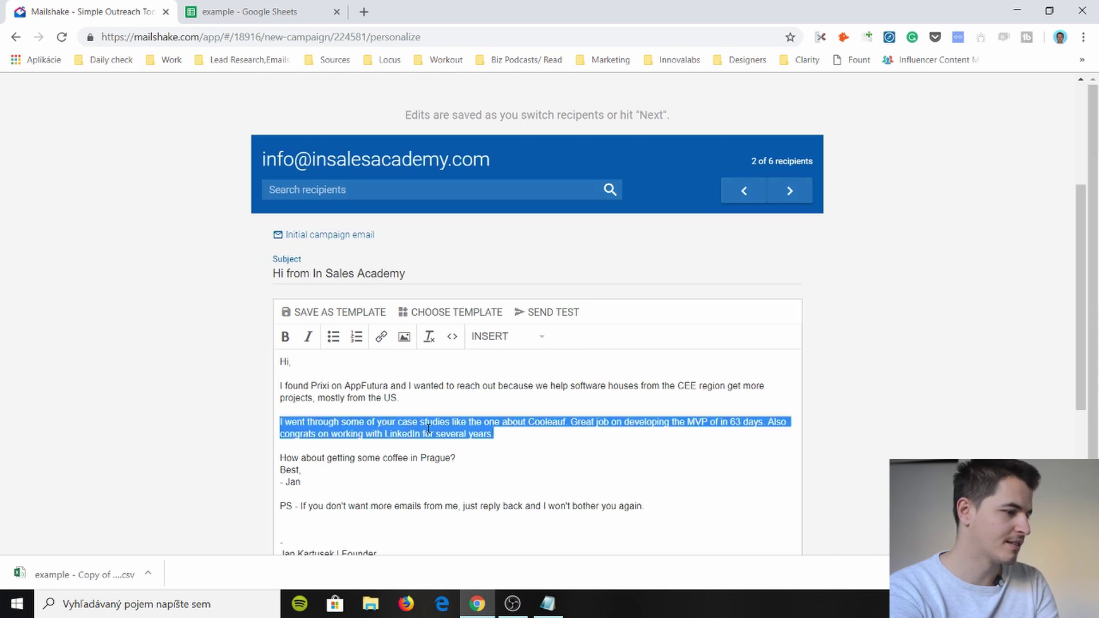
{"action": "left_click", "coordinate": [788, 191]}
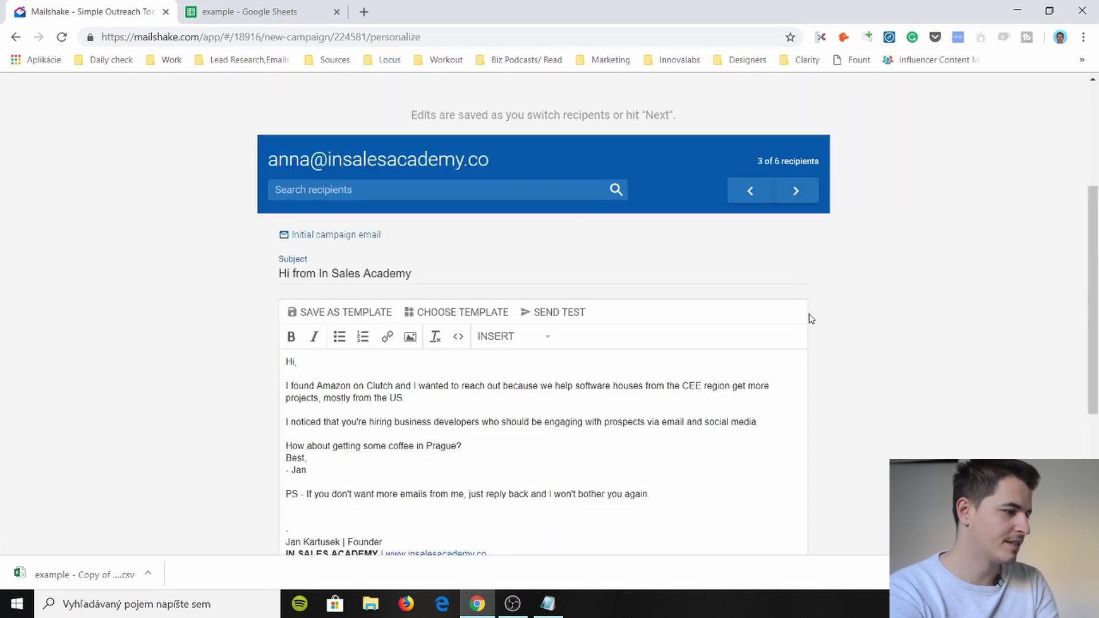
{"action": "left_click", "coordinate": [336, 385]}
{"action": "double_click", "coordinate": [332, 386]}
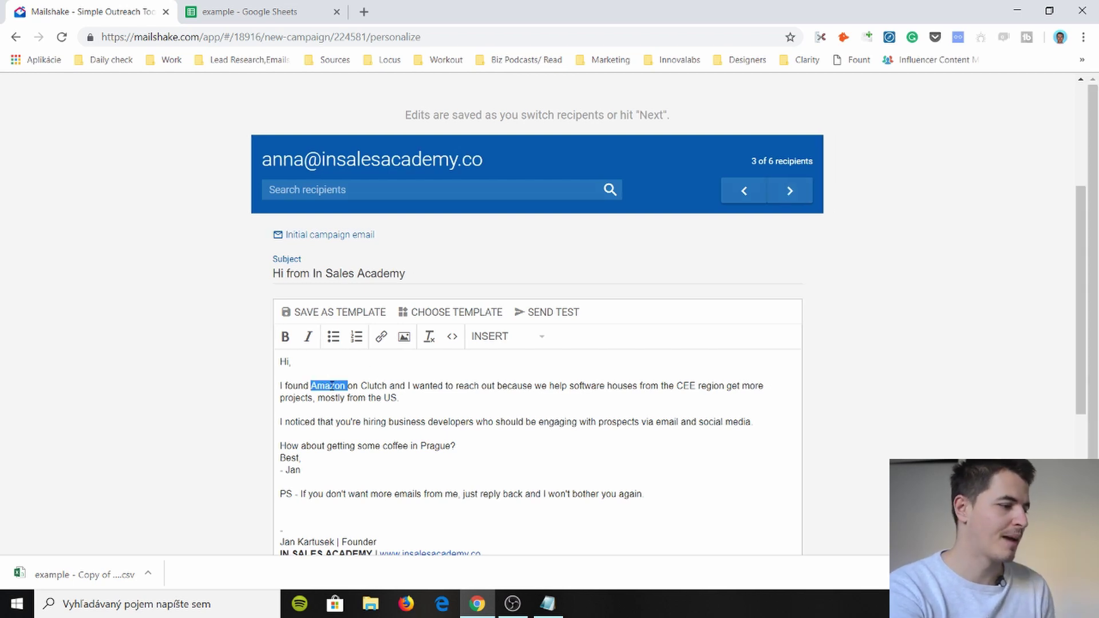
{"action": "triple_click", "coordinate": [332, 386]}
{"action": "double_click", "coordinate": [332, 386]}
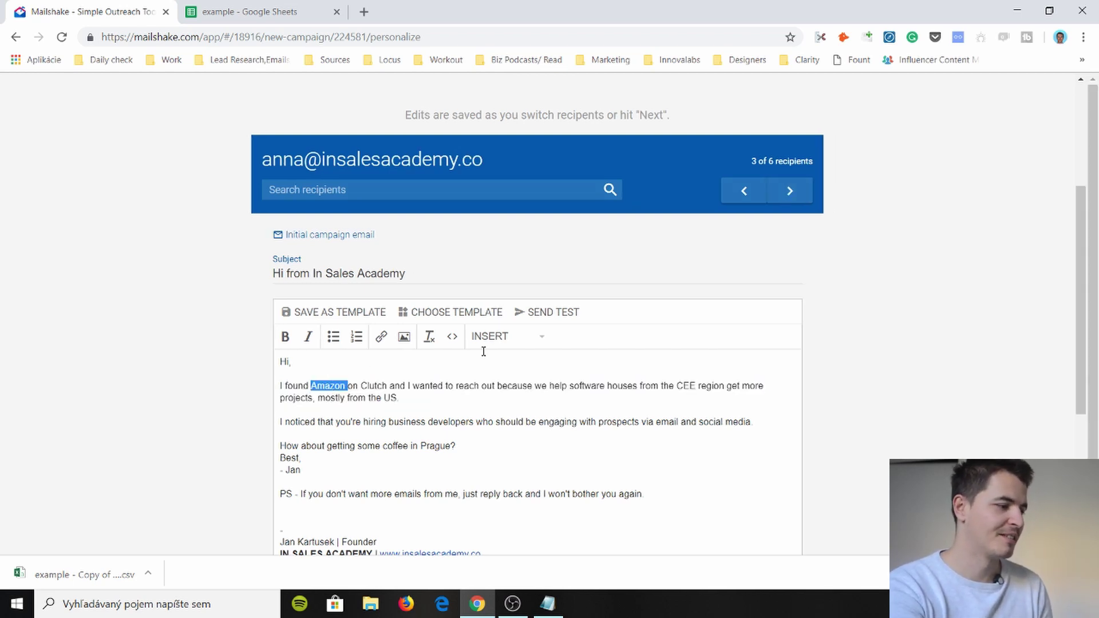
{"action": "double_click", "coordinate": [380, 384]}
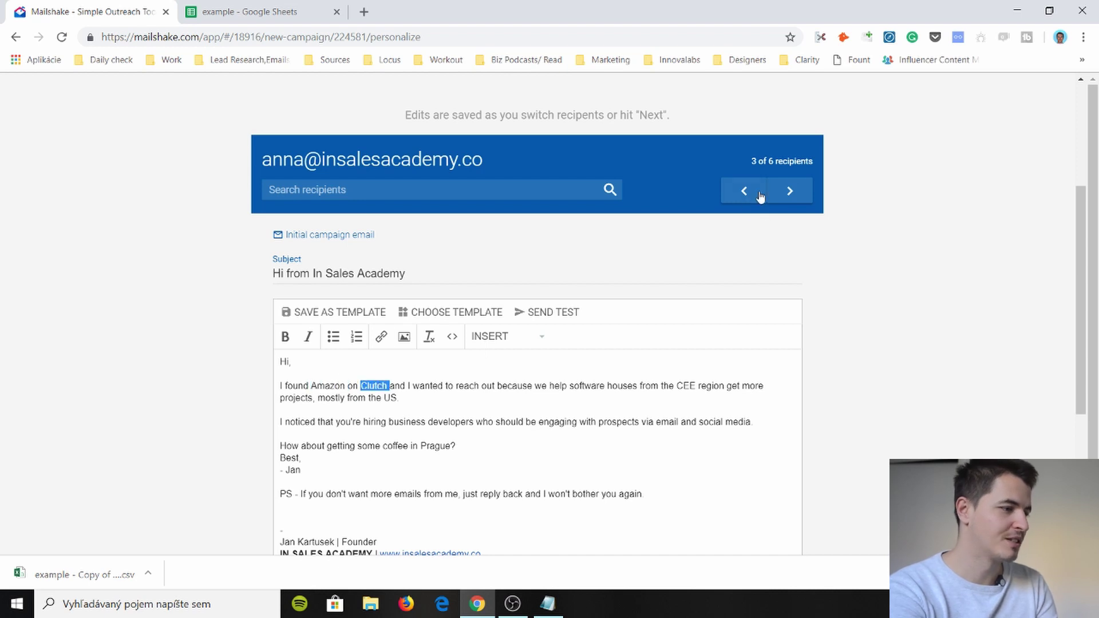
- Step through recipients 4 to 6, checking 'Nowhere' in the last recipient's email
{"action": "left_click", "coordinate": [790, 195]}
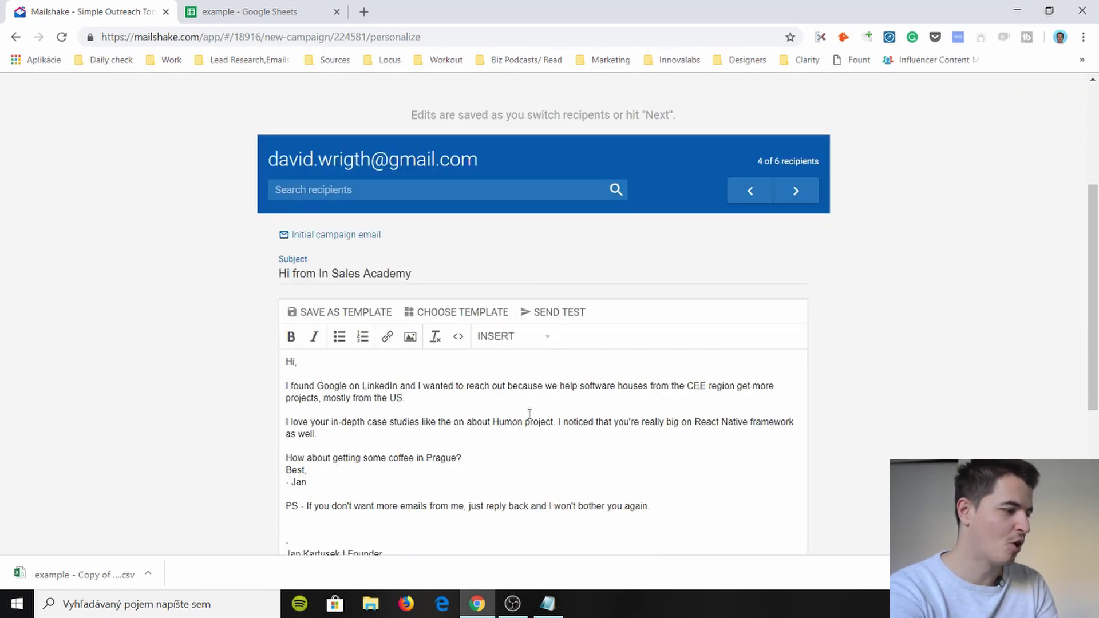
{"action": "left_click", "coordinate": [806, 201]}
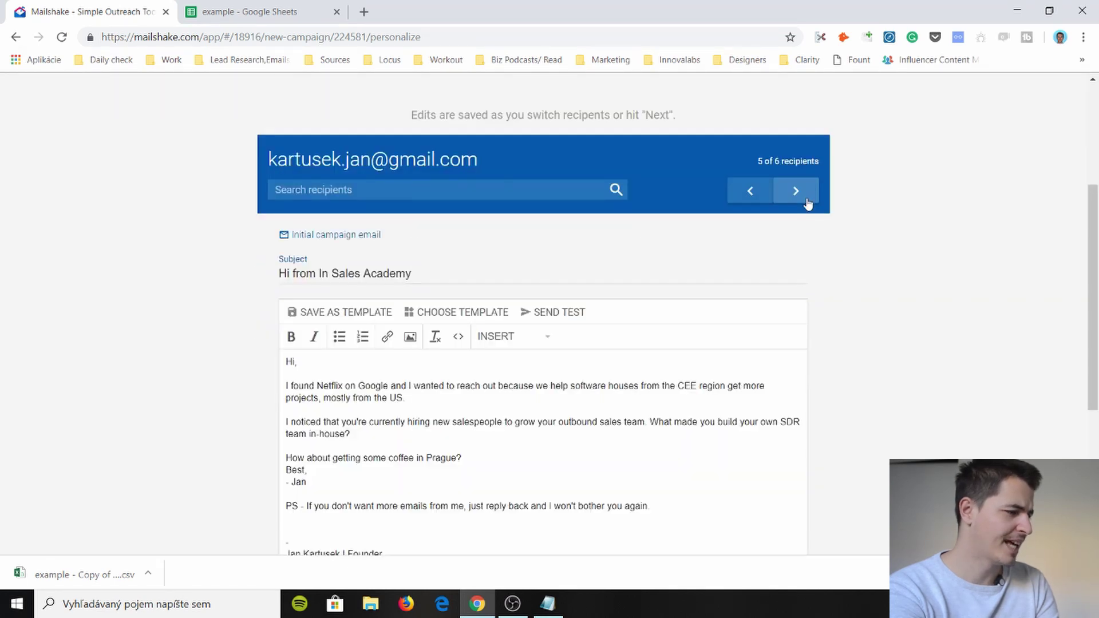
{"action": "left_click", "coordinate": [807, 203]}
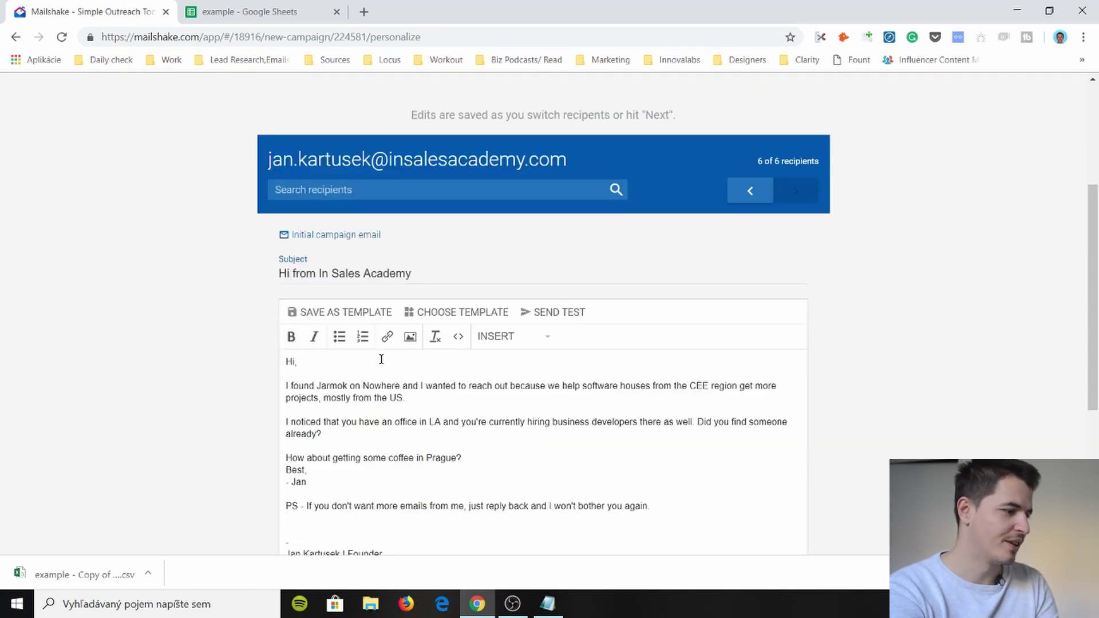
{"action": "double_click", "coordinate": [380, 385]}
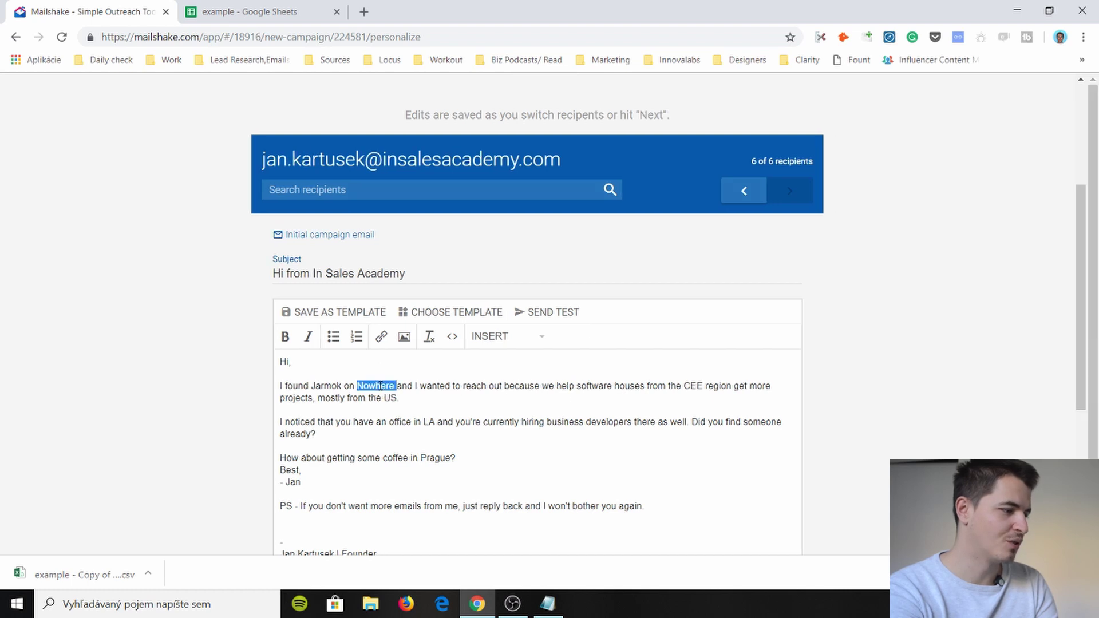
{"action": "scroll", "coordinate": [604, 297], "scroll_direction": "down", "scroll_amount": 5}
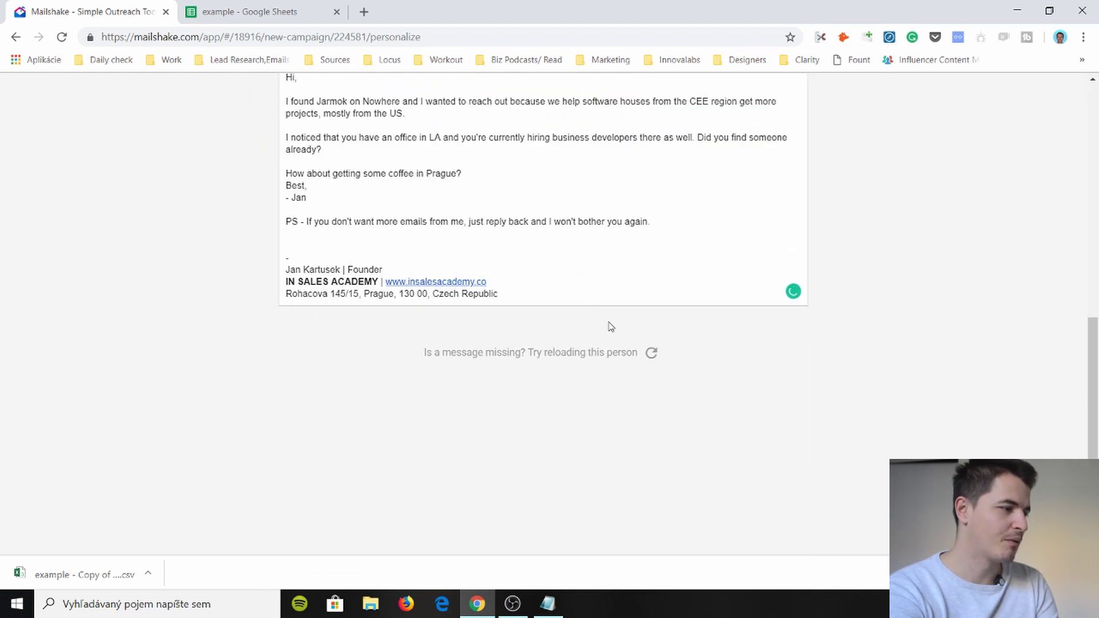
{"action": "scroll", "coordinate": [367, 355], "scroll_direction": "up", "scroll_amount": 3}
{"action": "scroll", "coordinate": [424, 388], "scroll_direction": "up", "scroll_amount": 3}
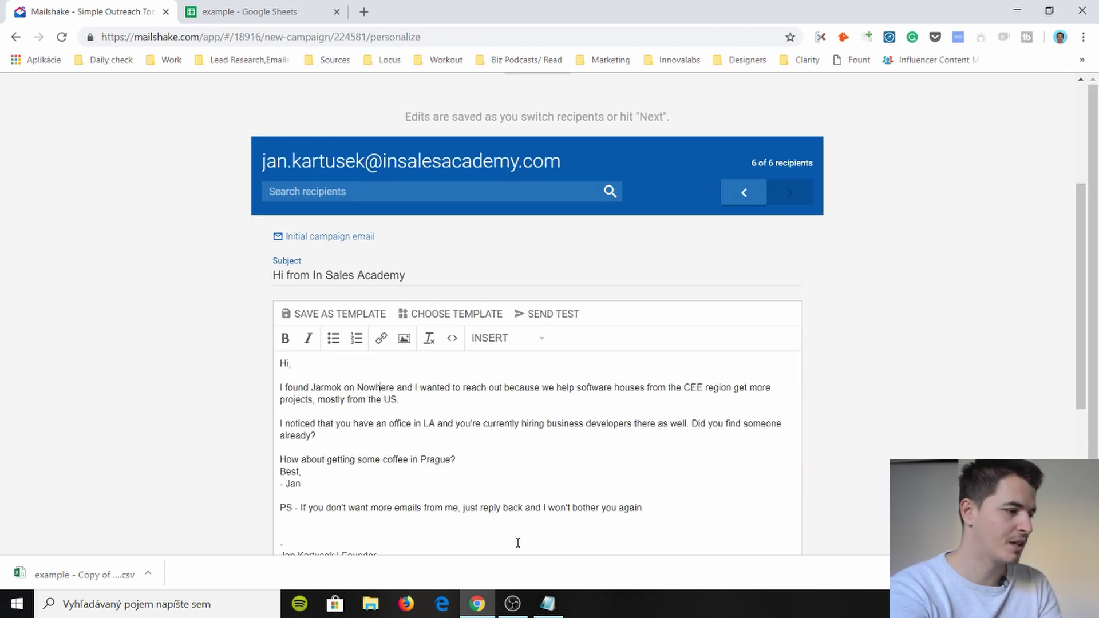
{"action": "scroll", "coordinate": [518, 542], "scroll_direction": "down", "scroll_amount": 1}
{"action": "scroll", "coordinate": [519, 404], "scroll_direction": "up", "scroll_amount": 2}
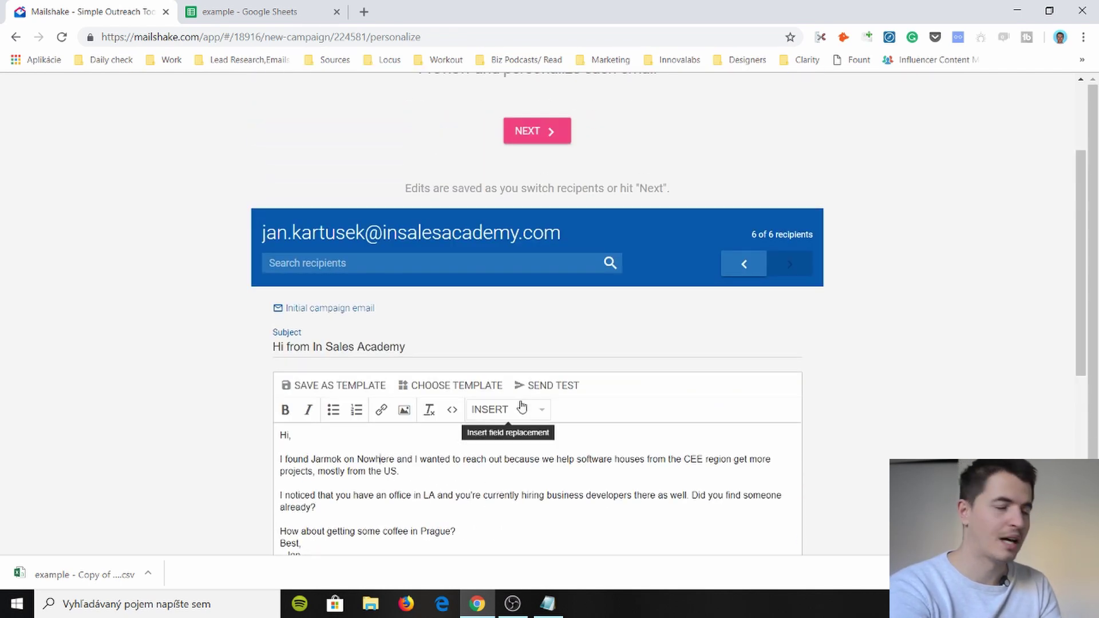
{"action": "scroll", "coordinate": [521, 407], "scroll_direction": "up", "scroll_amount": 2}
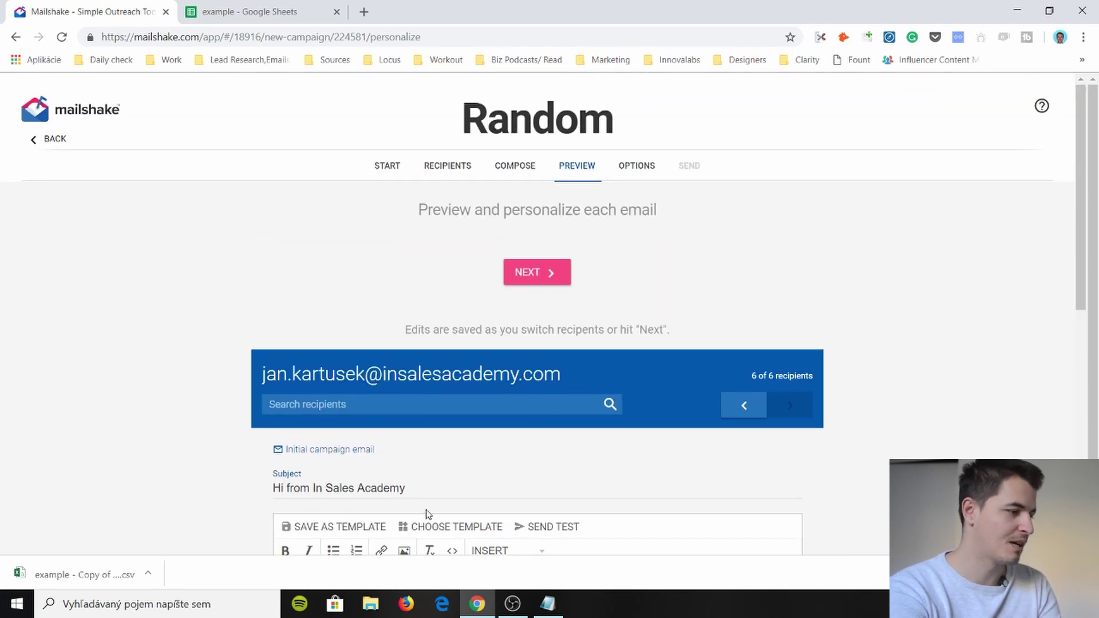
- On the Options step, keep Track opens and Track link clicks on and 'Schedule this send' off
{"action": "left_click", "coordinate": [523, 277]}
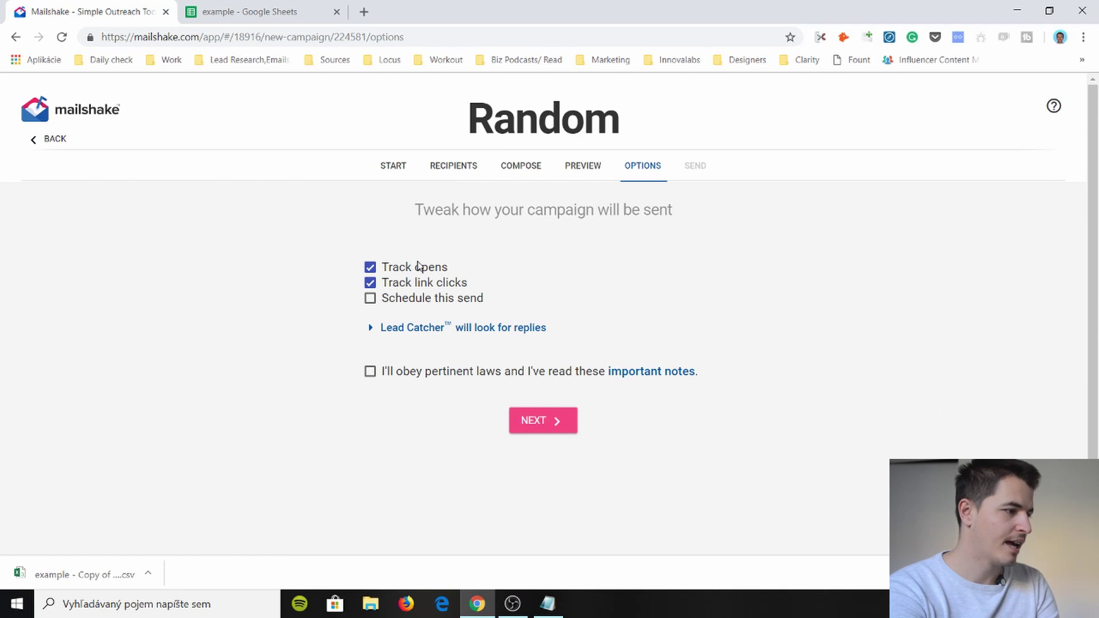
{"action": "left_click", "coordinate": [413, 272]}
{"action": "left_click", "coordinate": [397, 283]}
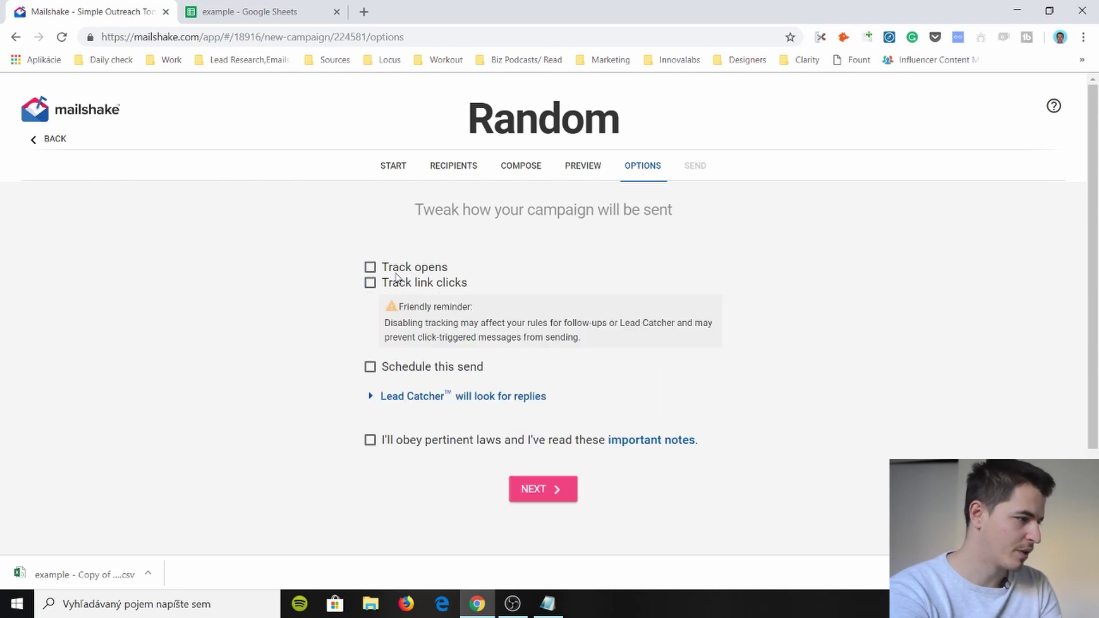
{"action": "left_click", "coordinate": [371, 268]}
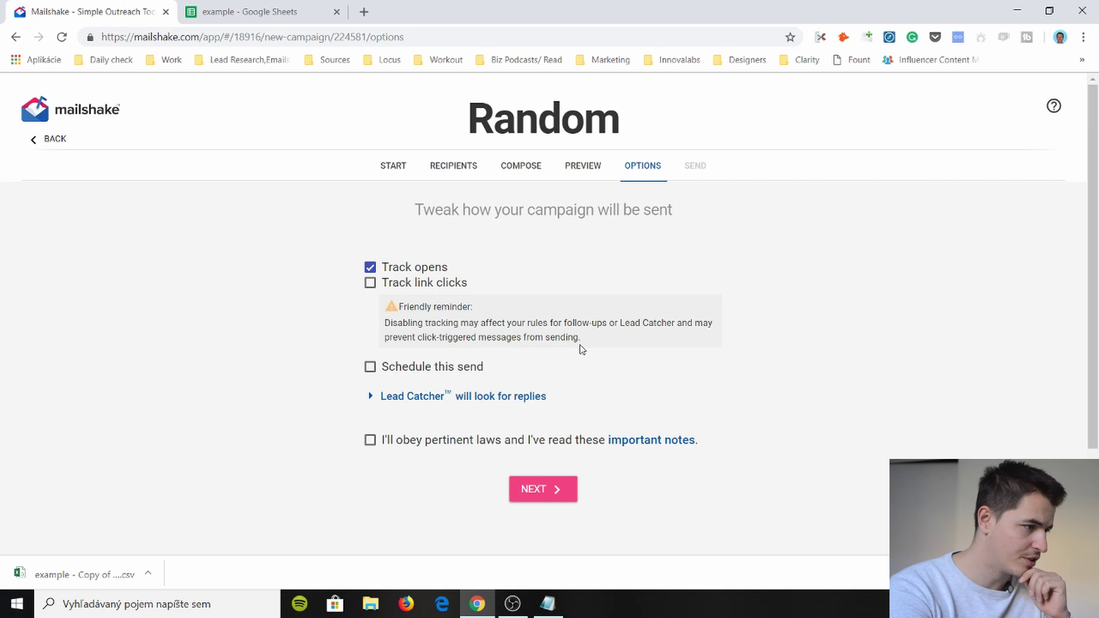
{"action": "left_click", "coordinate": [370, 283]}
{"action": "left_click", "coordinate": [370, 299]}
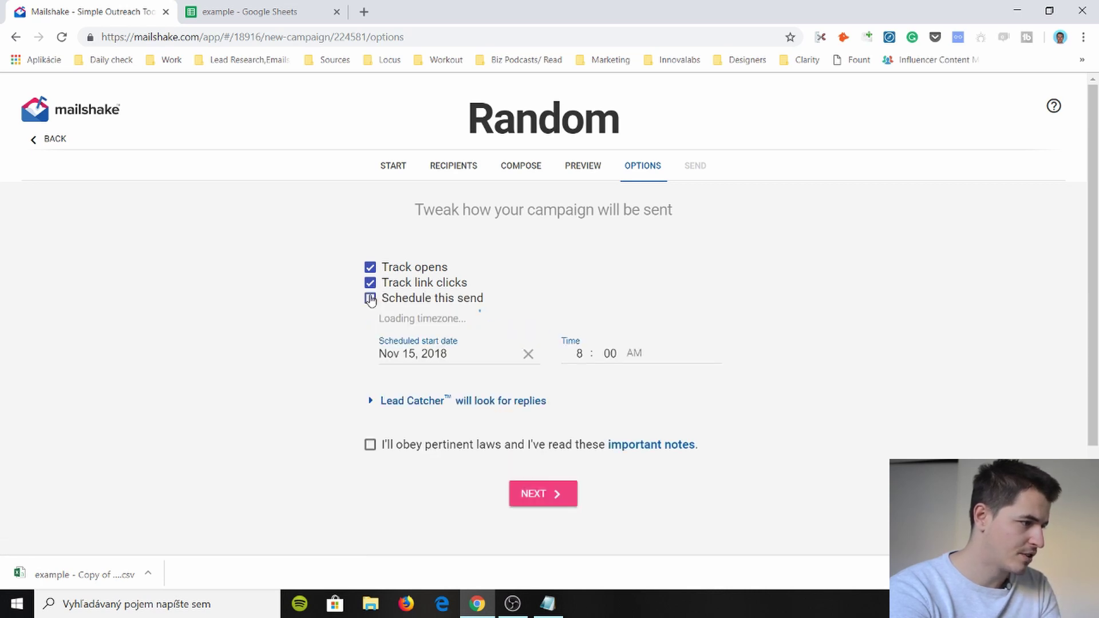
{"action": "left_click", "coordinate": [371, 298]}
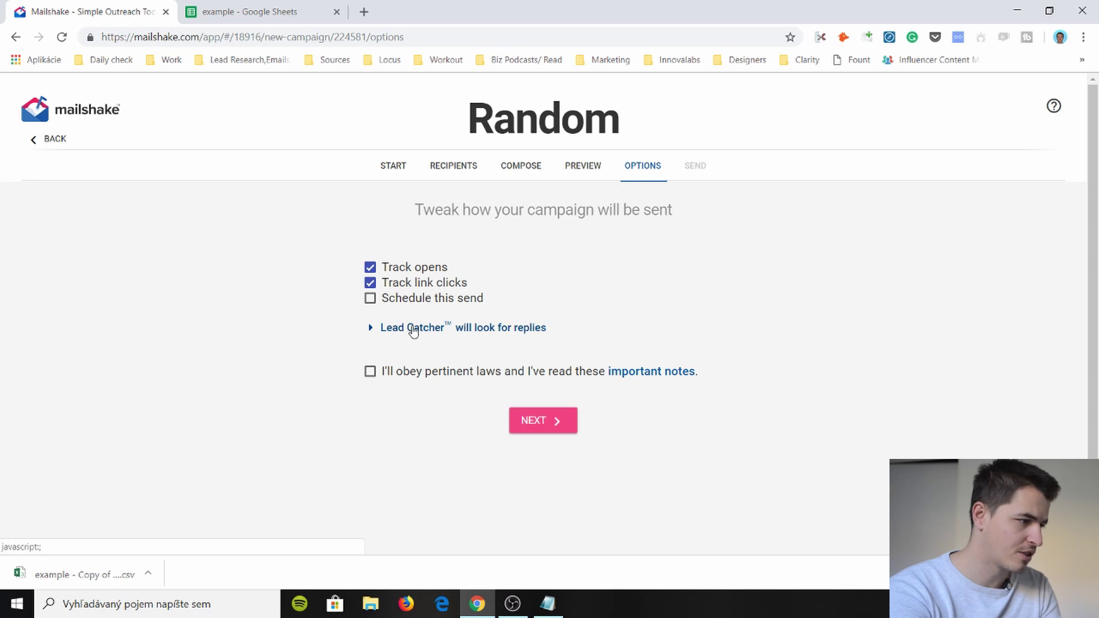
- In Lead Catcher options set Recipient to Opens with # of times 5, then untick Track link clicks
{"action": "left_click", "coordinate": [412, 328]}
{"action": "scroll", "coordinate": [413, 331], "scroll_direction": "down", "scroll_amount": 1}
{"action": "scroll", "coordinate": [412, 330], "scroll_direction": "down", "scroll_amount": 1}
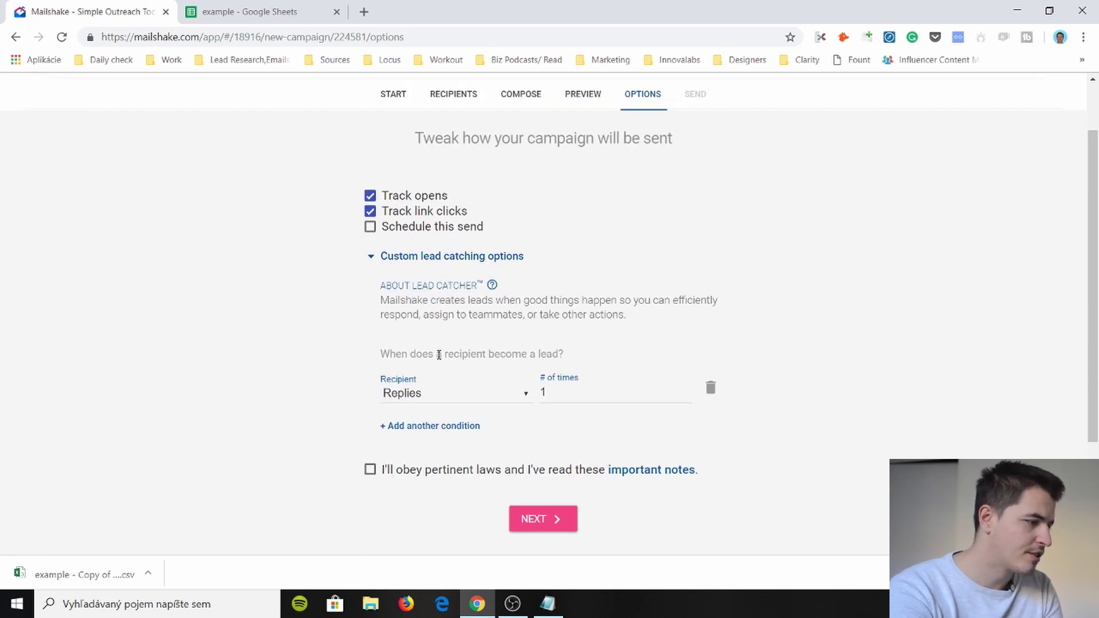
{"action": "left_click", "coordinate": [437, 401]}
{"action": "left_click", "coordinate": [436, 405]}
{"action": "left_click", "coordinate": [437, 396]}
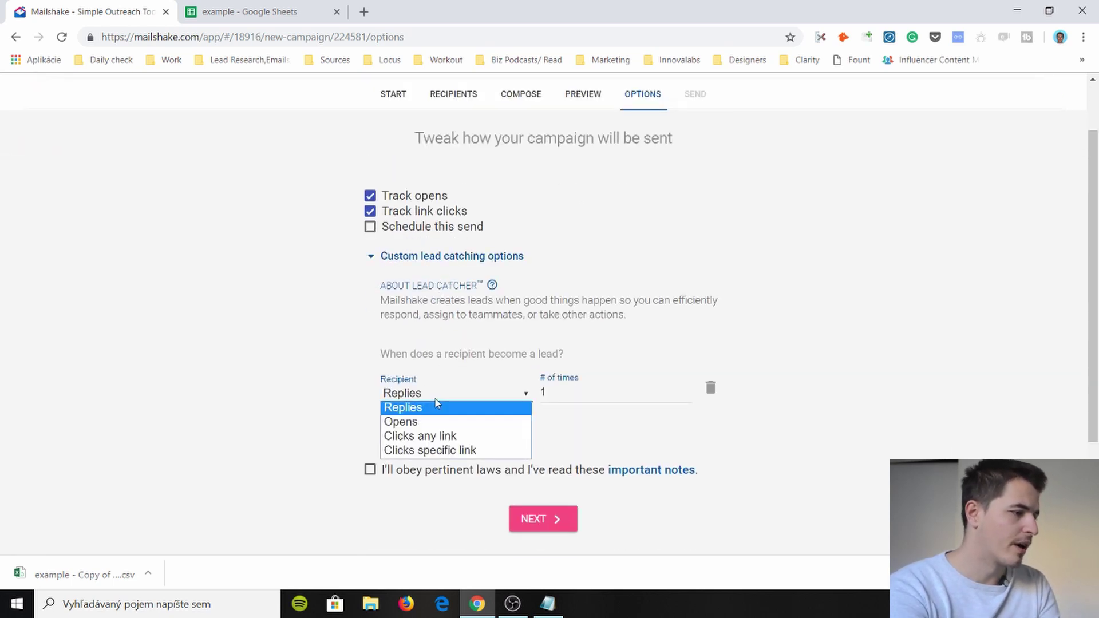
{"action": "left_click", "coordinate": [440, 401]}
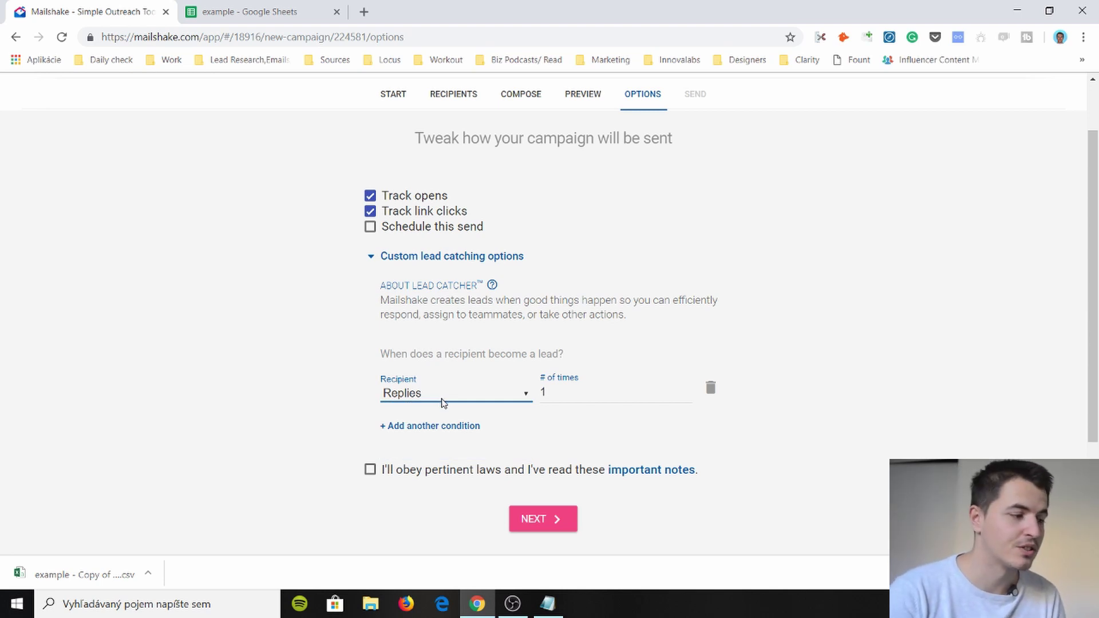
{"action": "left_click", "coordinate": [443, 401]}
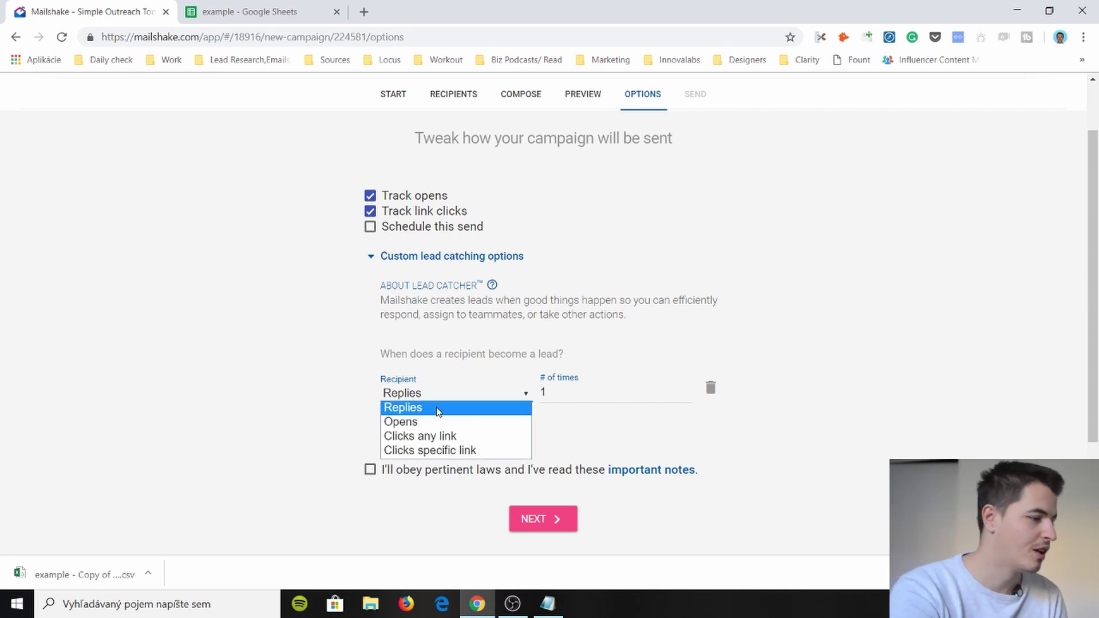
{"action": "left_click", "coordinate": [412, 424]}
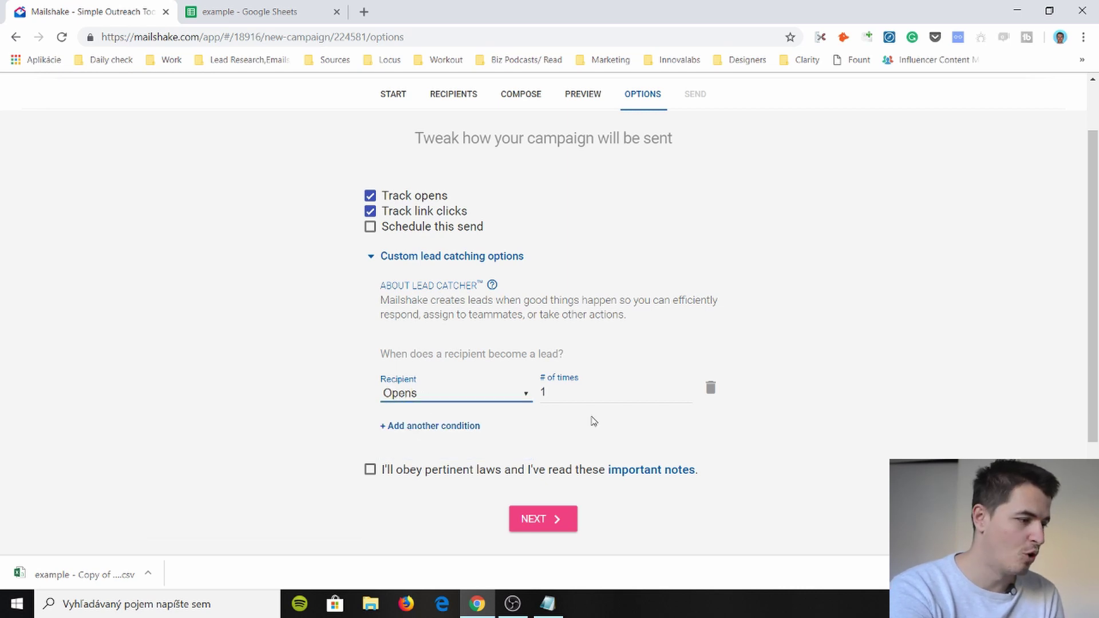
{"action": "left_click", "coordinate": [592, 397]}
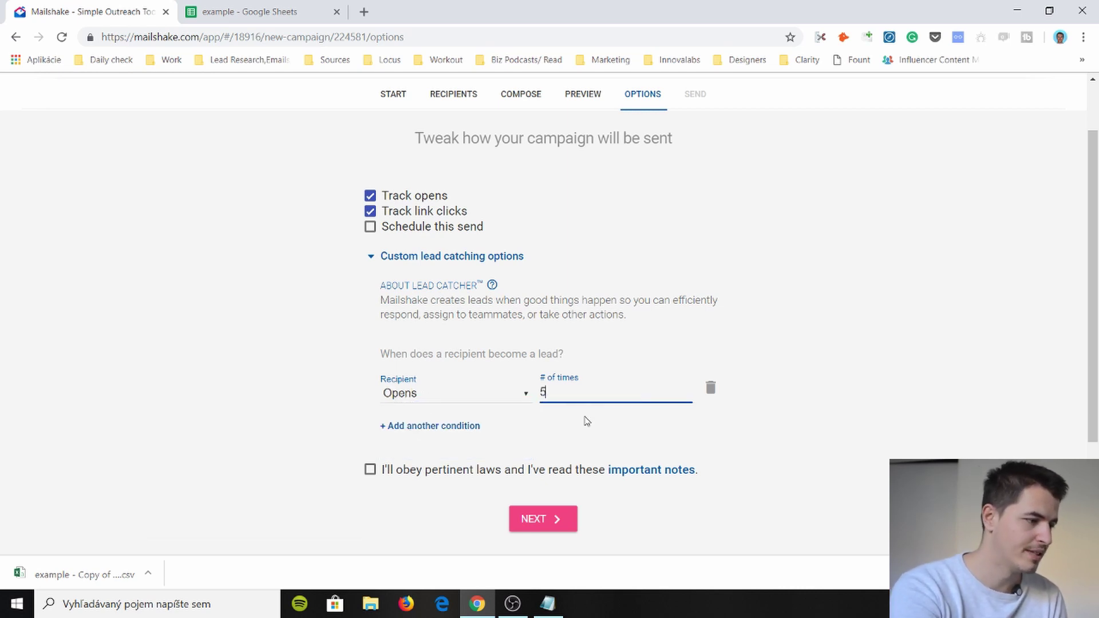
{"action": "type", "text": "5"}
{"action": "left_click", "coordinate": [586, 422]}
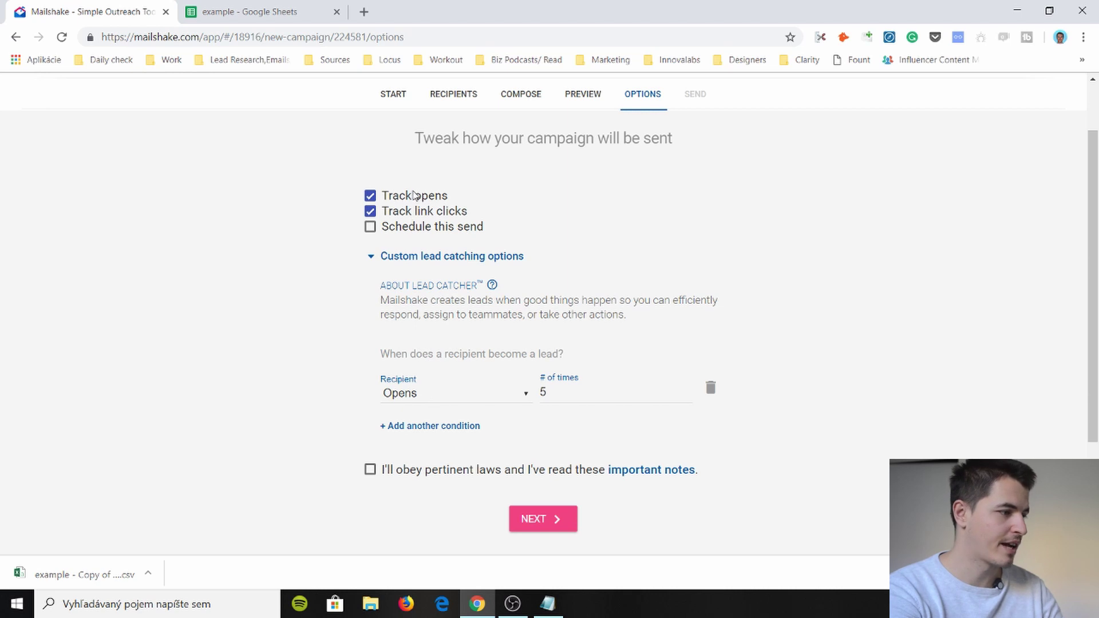
{"action": "left_click", "coordinate": [419, 394]}
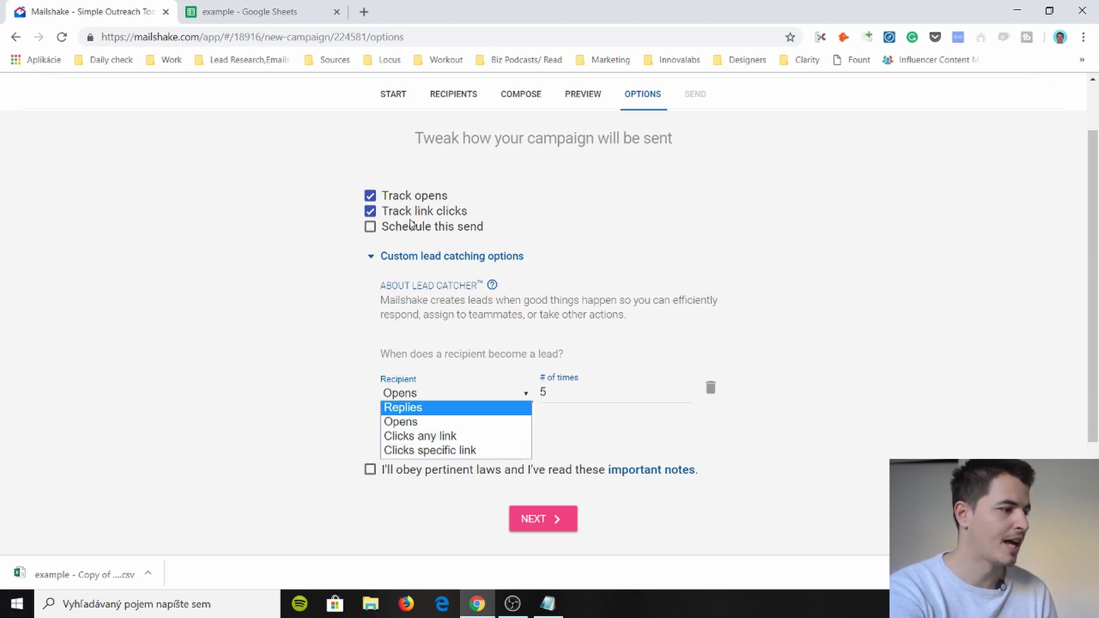
{"action": "left_click", "coordinate": [369, 214]}
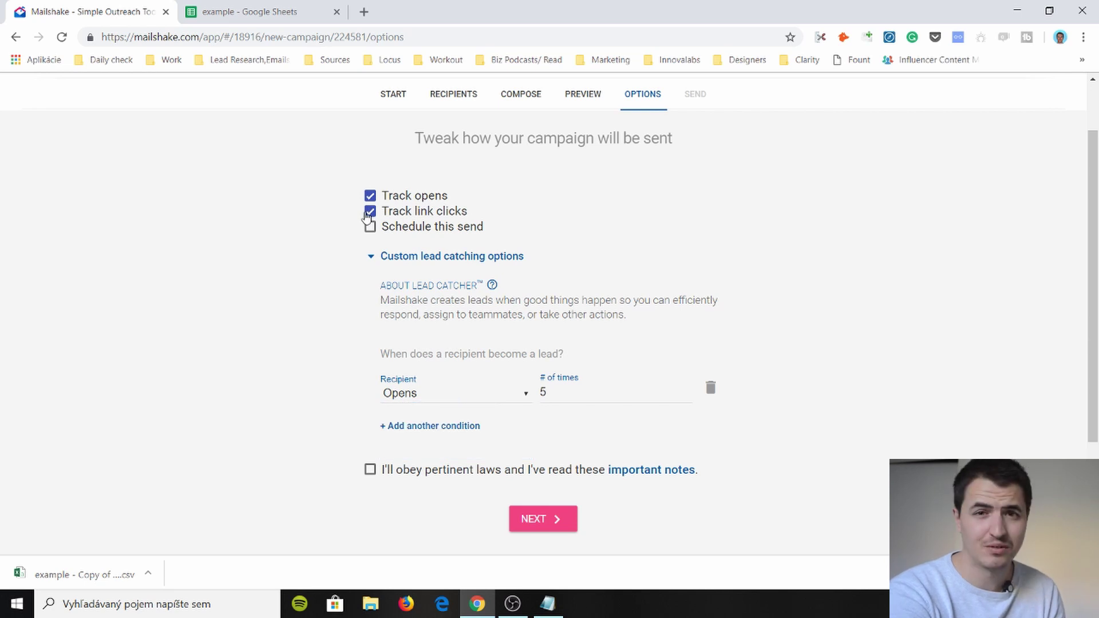
{"action": "left_click", "coordinate": [369, 211]}
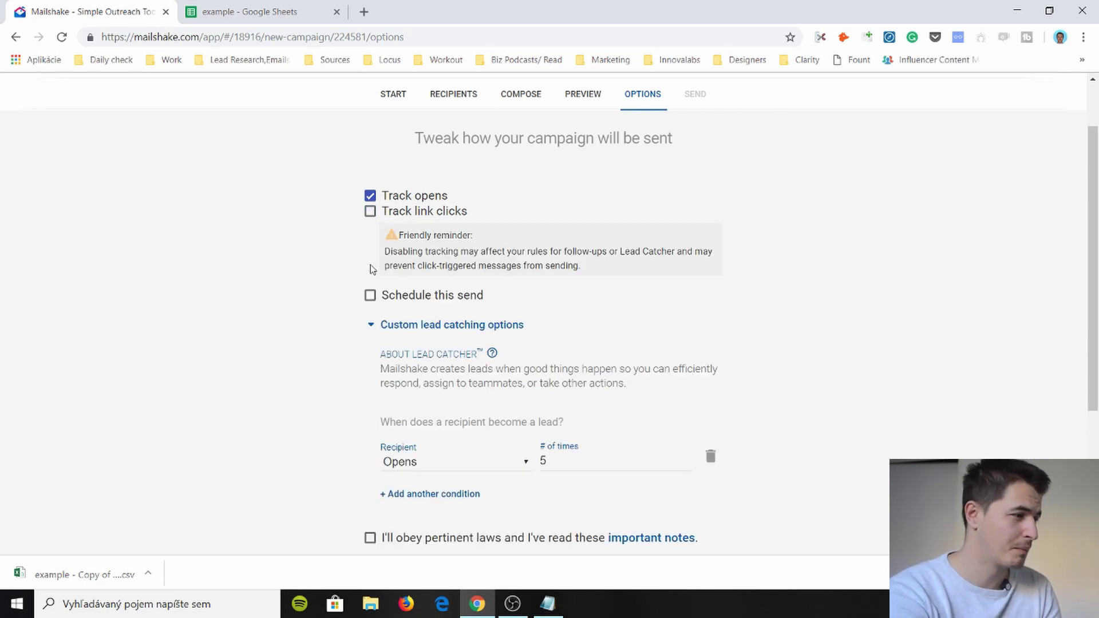
{"action": "scroll", "coordinate": [428, 372], "scroll_direction": "down", "scroll_amount": 3}
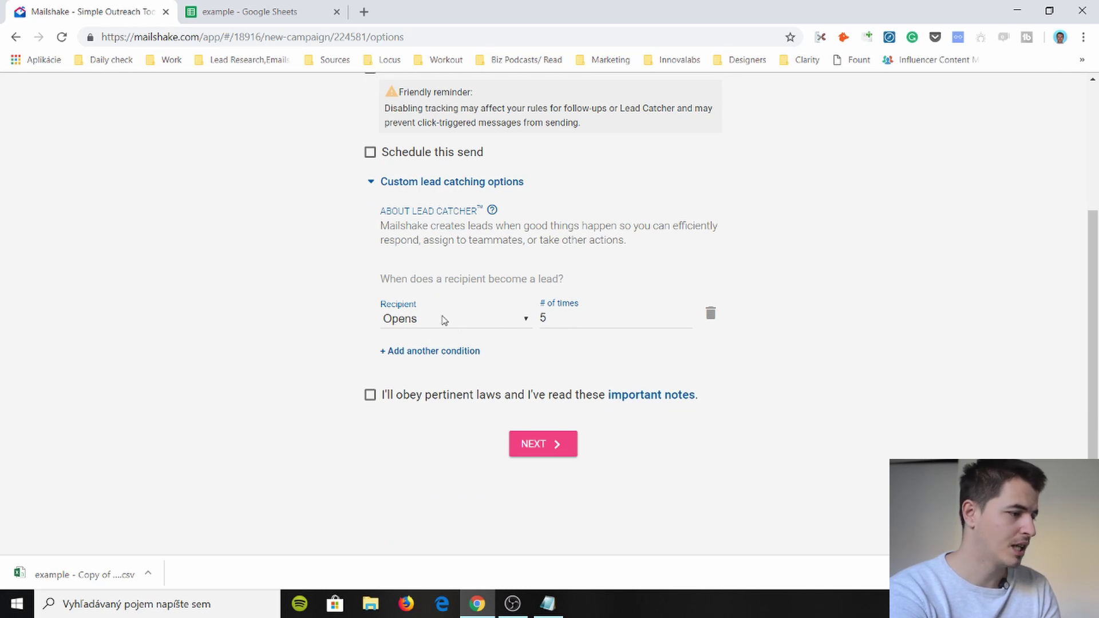
- Tick the sending-laws acknowledgement and schedule the send for Nov 15, 2018 at 3:25 PM
{"action": "left_click", "coordinate": [370, 395]}
{"action": "left_click", "coordinate": [371, 153]}
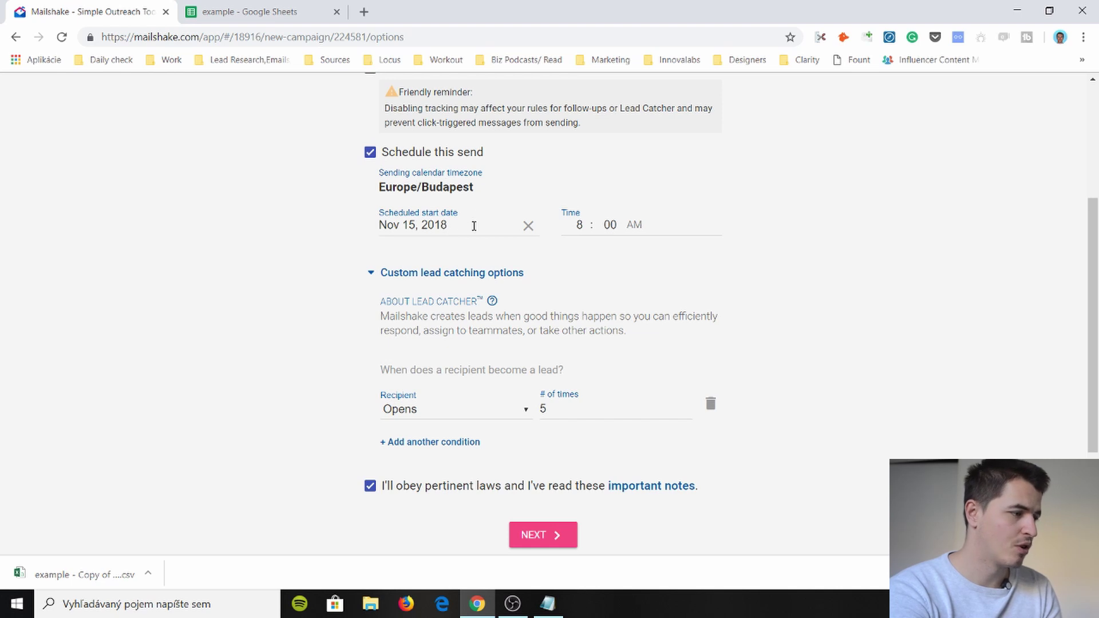
{"action": "left_click", "coordinate": [575, 226]}
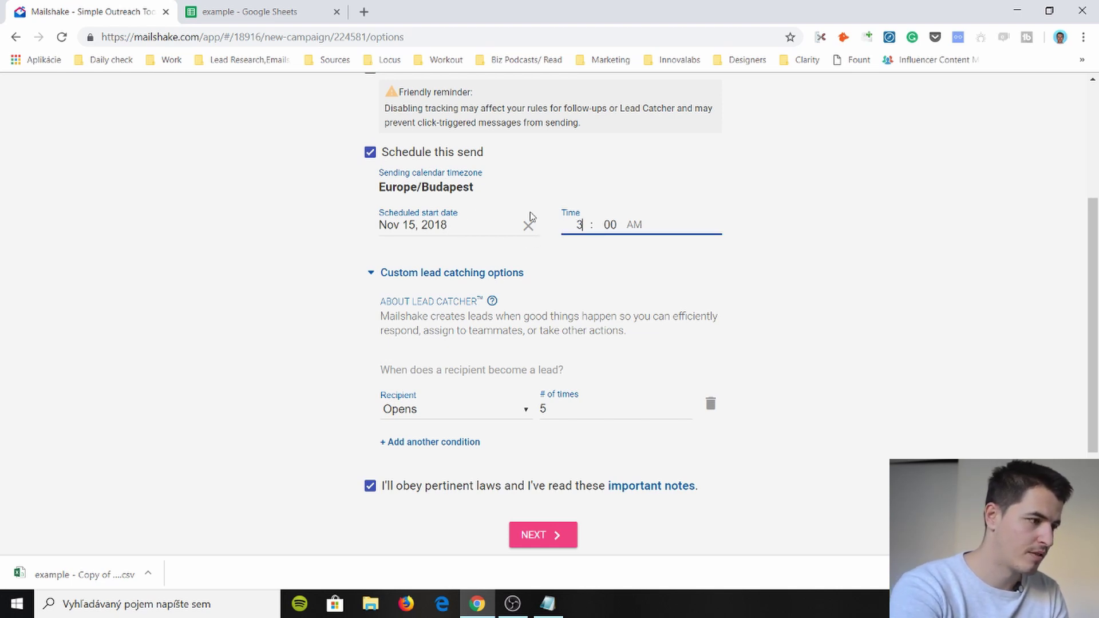
{"action": "left_click", "coordinate": [608, 226]}
{"action": "type", "text": "25"}
{"action": "left_click", "coordinate": [634, 225]}
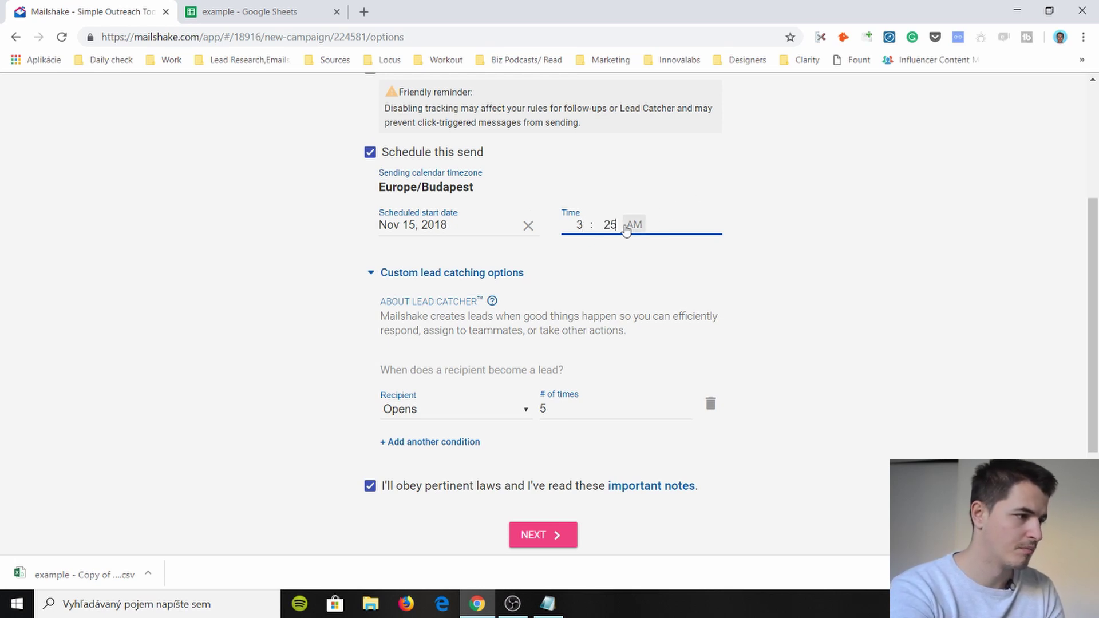
- Review the send summary and start the Random campaign, queuing 6 emails for Nov 15
{"action": "key", "text": "p"}
{"action": "scroll", "coordinate": [529, 369], "scroll_direction": "down", "scroll_amount": 3}
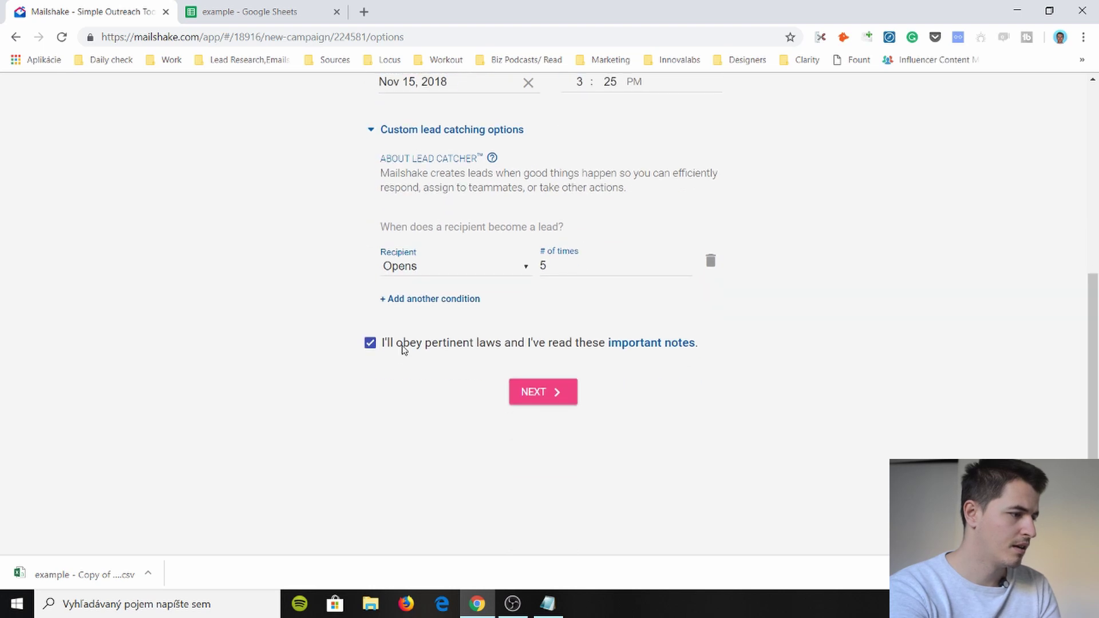
{"action": "left_click", "coordinate": [516, 392]}
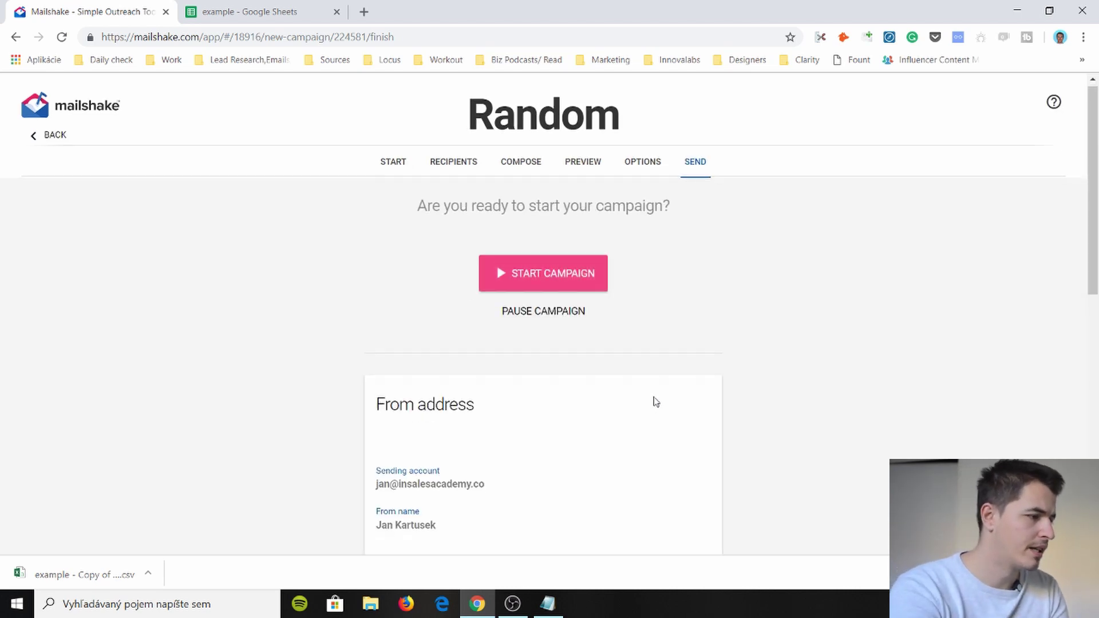
{"action": "scroll", "coordinate": [655, 401], "scroll_direction": "down", "scroll_amount": 6}
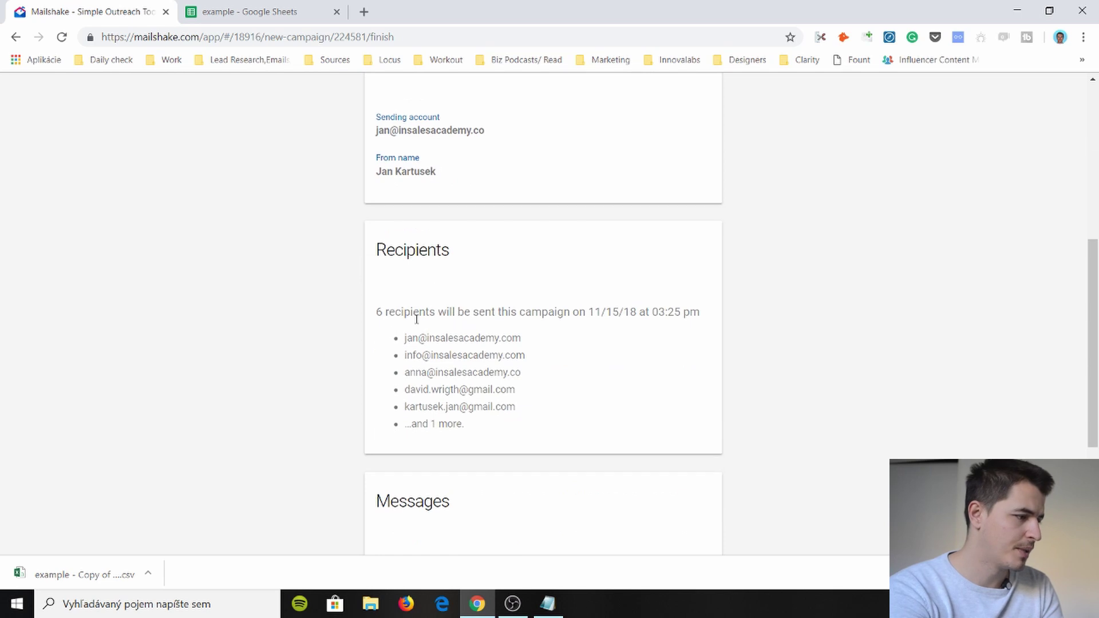
{"action": "left_click_drag", "start_coordinate": [416, 319], "coordinate": [448, 422]}
{"action": "left_click", "coordinate": [449, 422]}
{"action": "scroll", "coordinate": [446, 393], "scroll_direction": "down", "scroll_amount": 1}
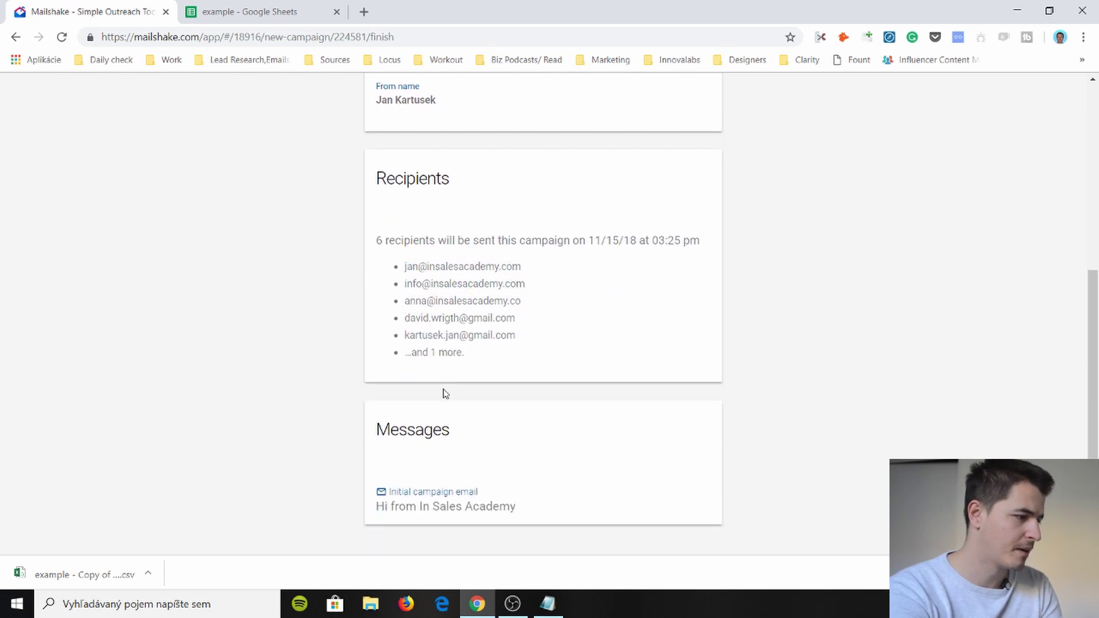
{"action": "scroll", "coordinate": [445, 393], "scroll_direction": "down", "scroll_amount": 3}
{"action": "scroll", "coordinate": [497, 333], "scroll_direction": "up", "scroll_amount": 10}
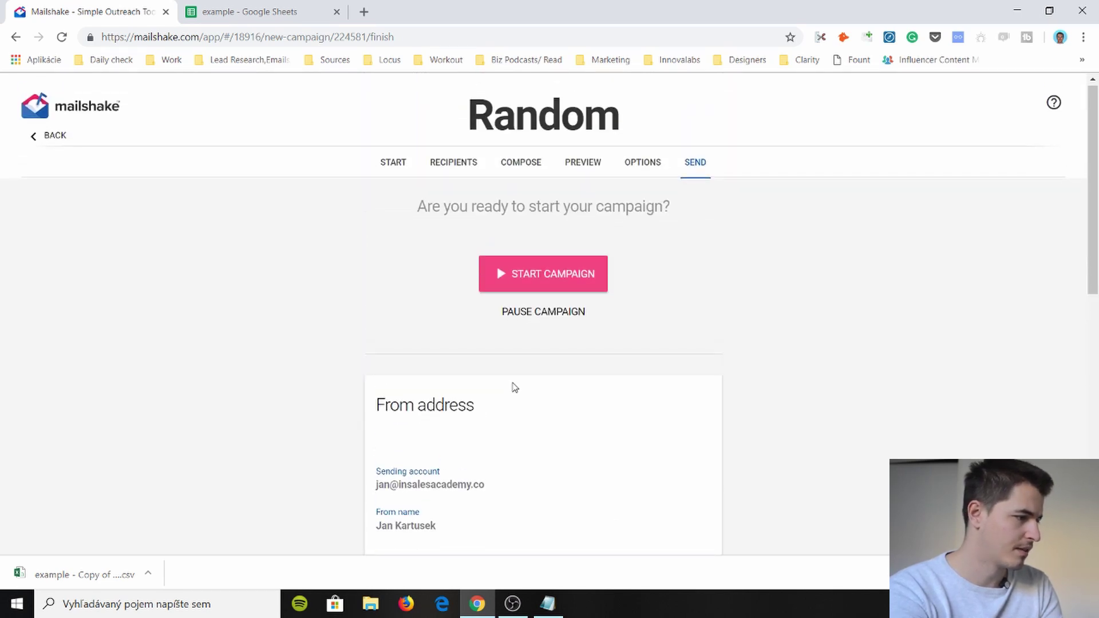
{"action": "left_click", "coordinate": [541, 278]}
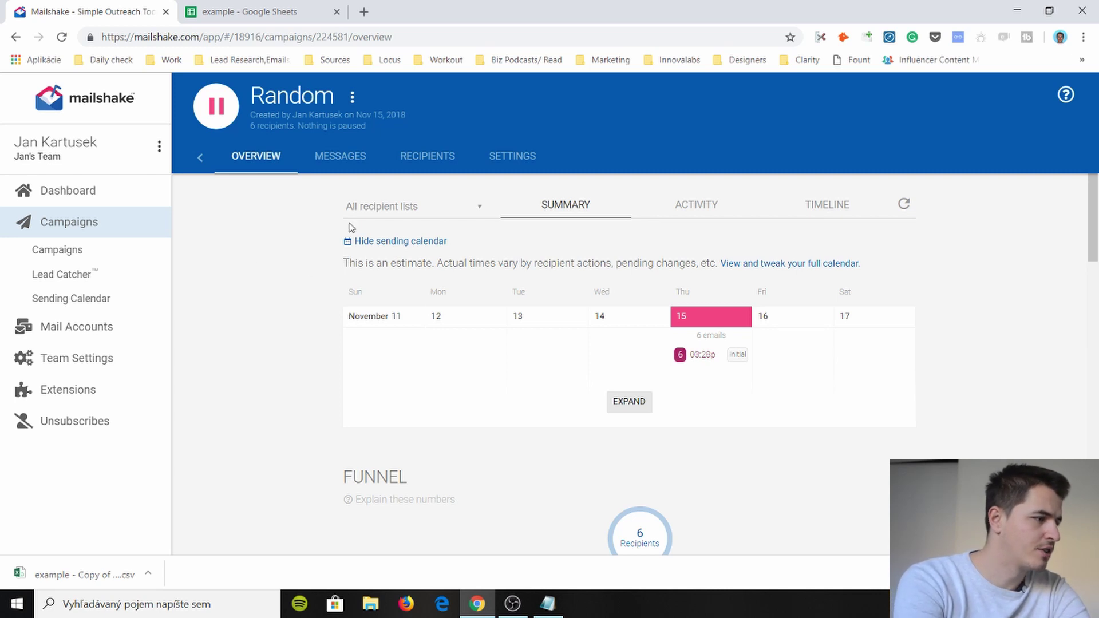
{"action": "scroll", "coordinate": [312, 249], "scroll_direction": "down", "scroll_amount": 7}
{"action": "scroll", "coordinate": [309, 261], "scroll_direction": "up", "scroll_amount": 3}
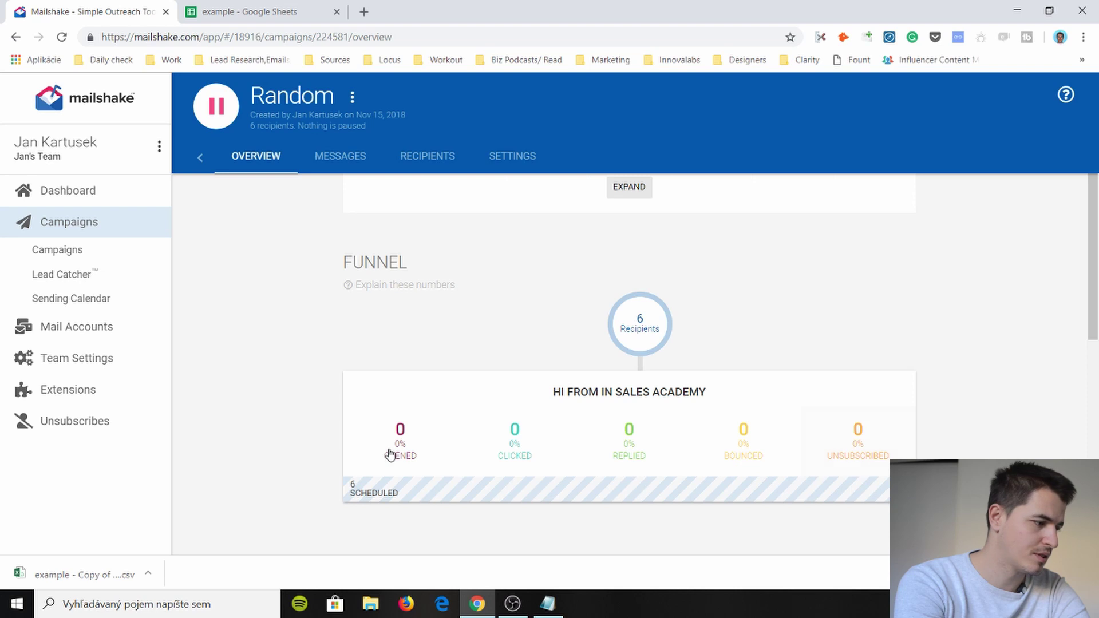
{"action": "scroll", "coordinate": [389, 455], "scroll_direction": "down", "scroll_amount": 9}
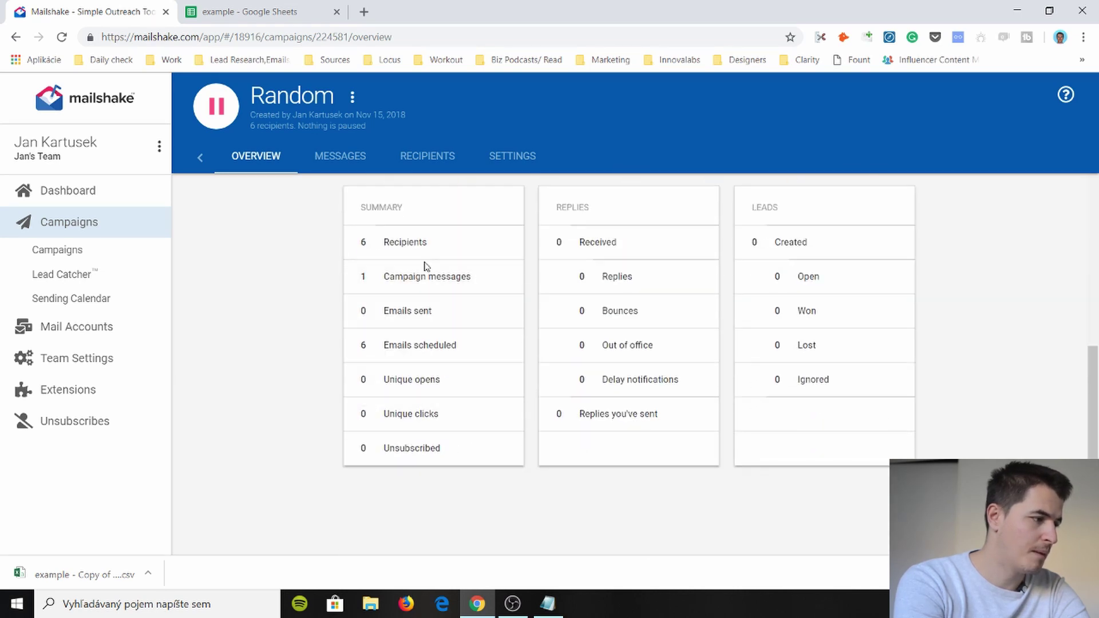
{"action": "scroll", "coordinate": [314, 390], "scroll_direction": "down", "scroll_amount": 1}
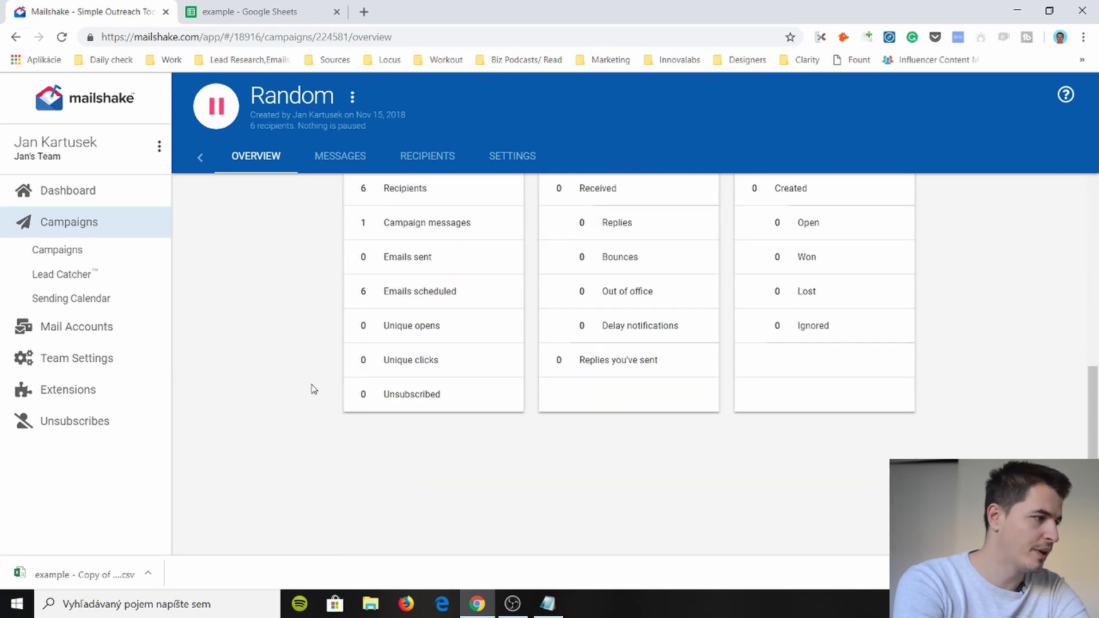
{"action": "scroll", "coordinate": [312, 389], "scroll_direction": "up", "scroll_amount": 10}
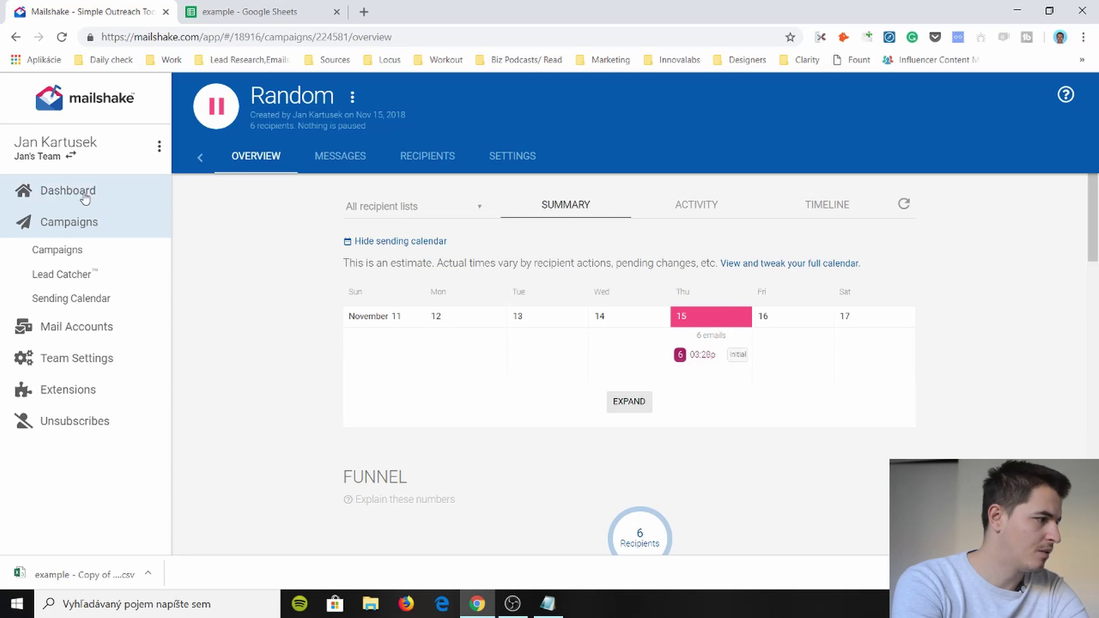
- Begin a new campaign, then discard it and return to the dashboard
{"action": "left_click", "coordinate": [85, 194]}
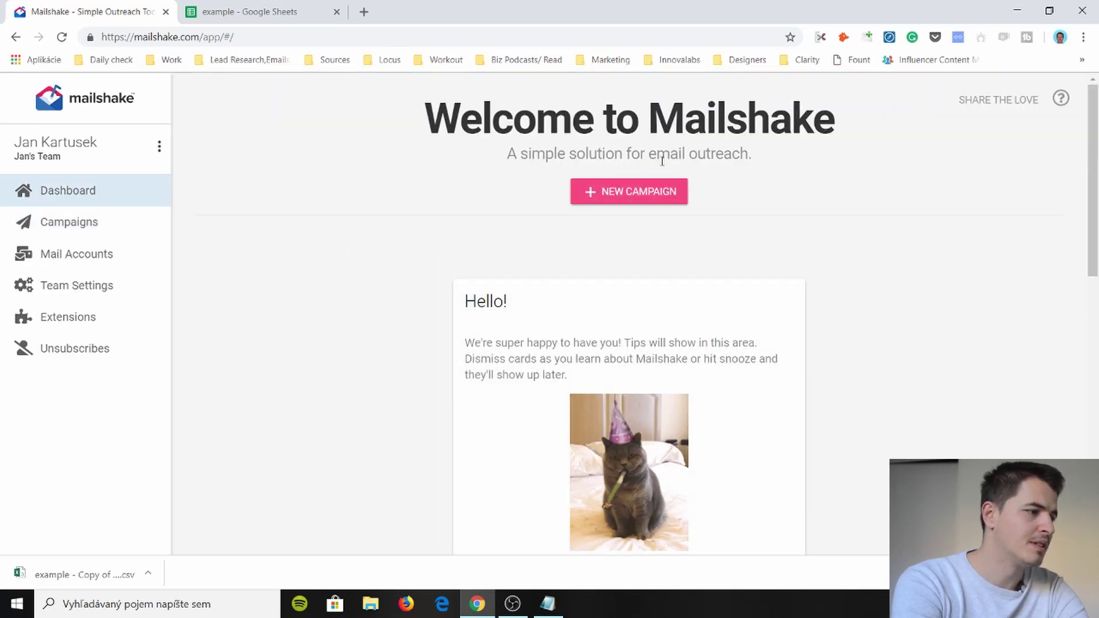
{"action": "left_click", "coordinate": [653, 192]}
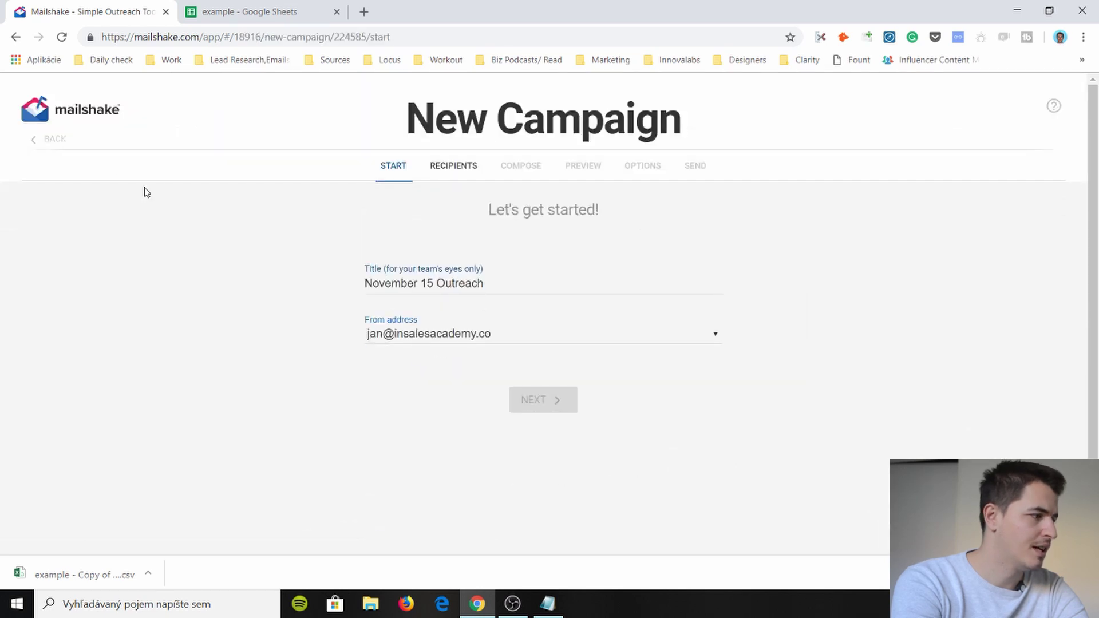
{"action": "left_click", "coordinate": [57, 148]}
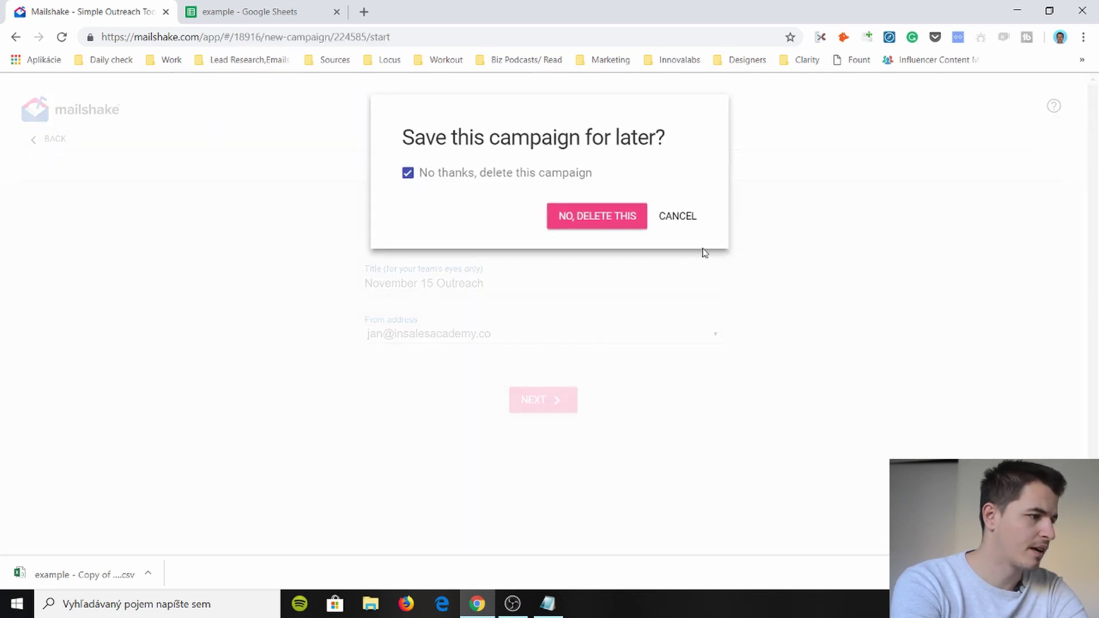
{"action": "left_click", "coordinate": [607, 217]}
{"action": "left_click", "coordinate": [67, 197]}
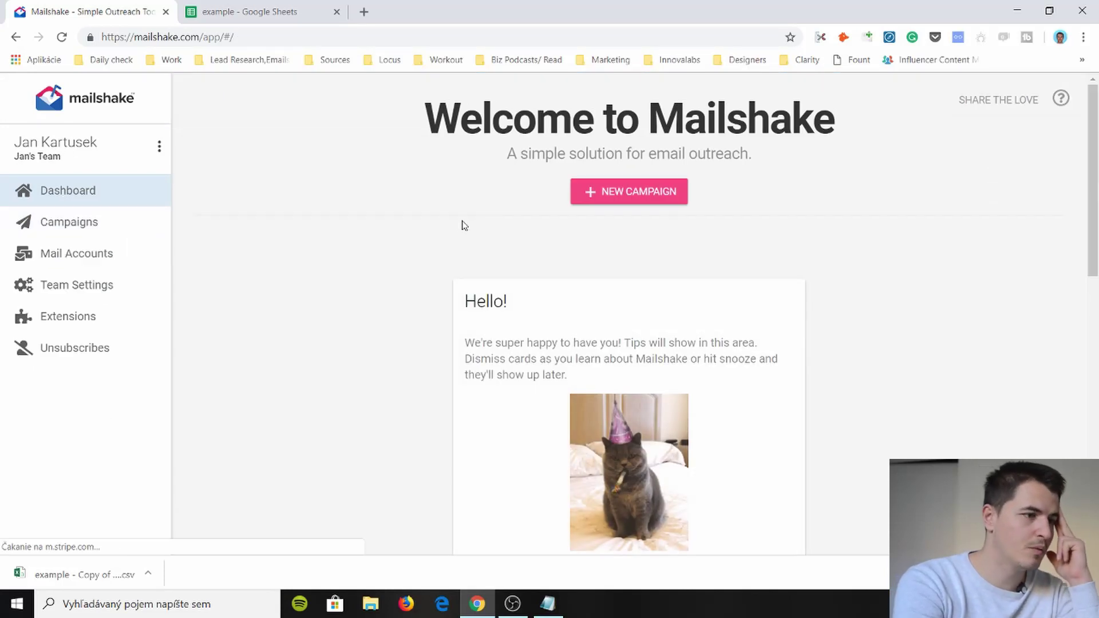
- Browse the Mail Accounts and Unsubscribes pages, then open Team Settings
{"action": "scroll", "coordinate": [458, 229], "scroll_direction": "down", "scroll_amount": 9}
{"action": "scroll", "coordinate": [607, 310], "scroll_direction": "down", "scroll_amount": 2}
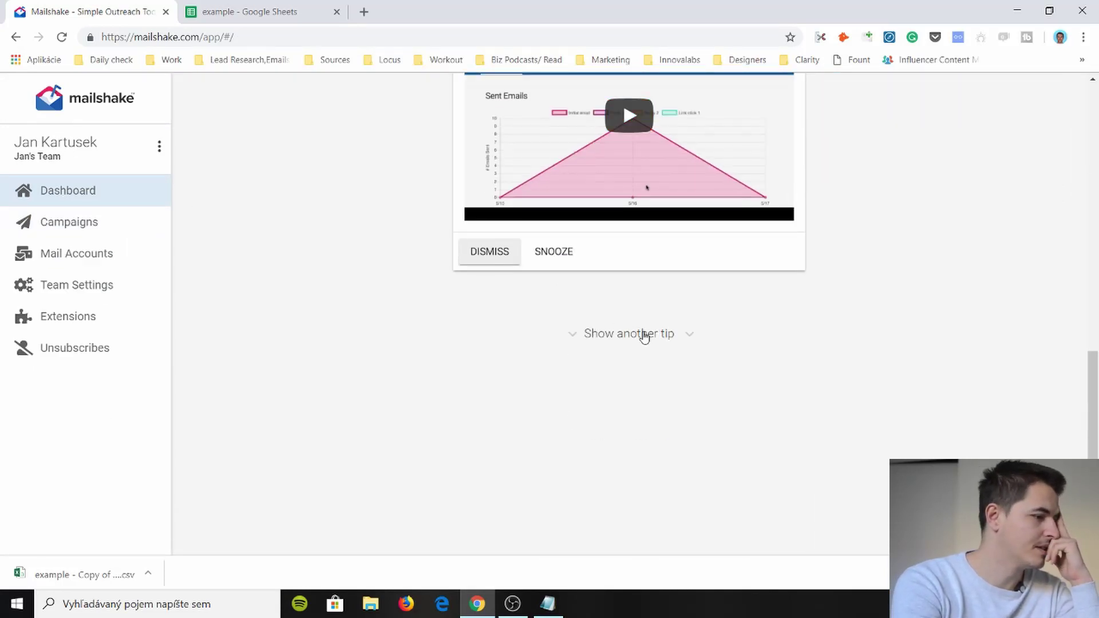
{"action": "scroll", "coordinate": [311, 289], "scroll_direction": "up", "scroll_amount": 11}
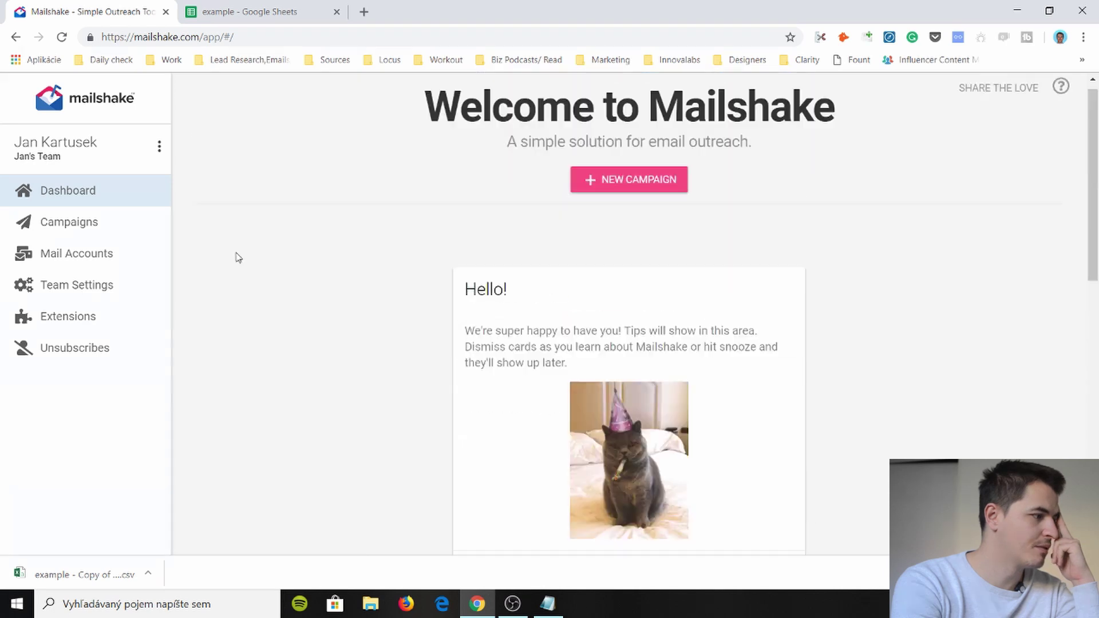
{"action": "right_click", "coordinate": [147, 198]}
{"action": "left_click", "coordinate": [154, 163]}
{"action": "left_click", "coordinate": [157, 155]}
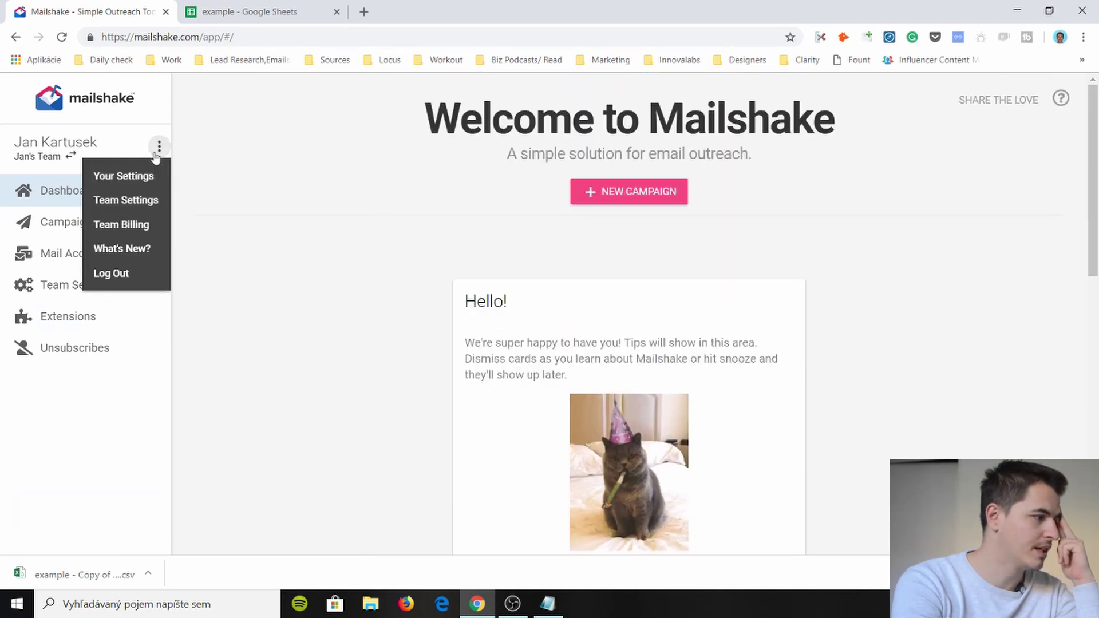
{"action": "left_click", "coordinate": [250, 247]}
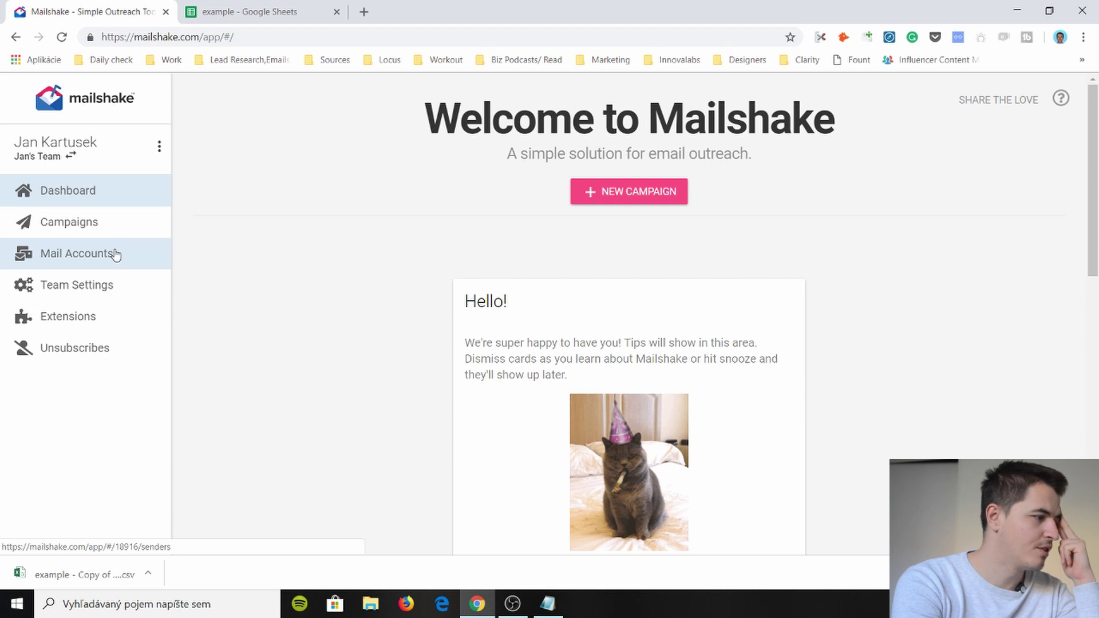
{"action": "left_click", "coordinate": [116, 255]}
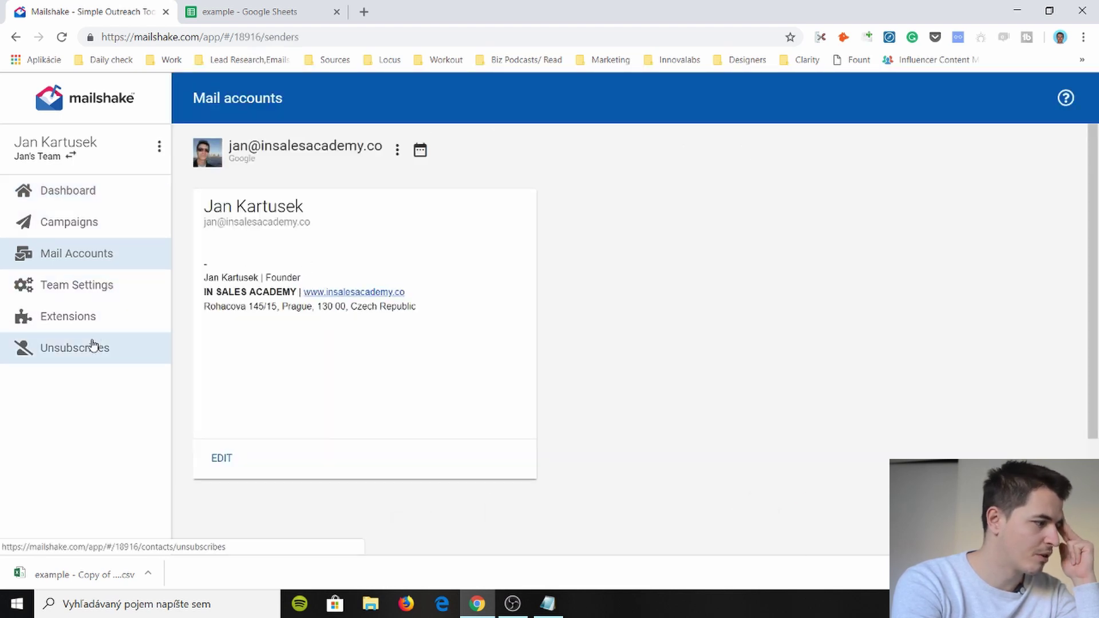
{"action": "left_click", "coordinate": [91, 347]}
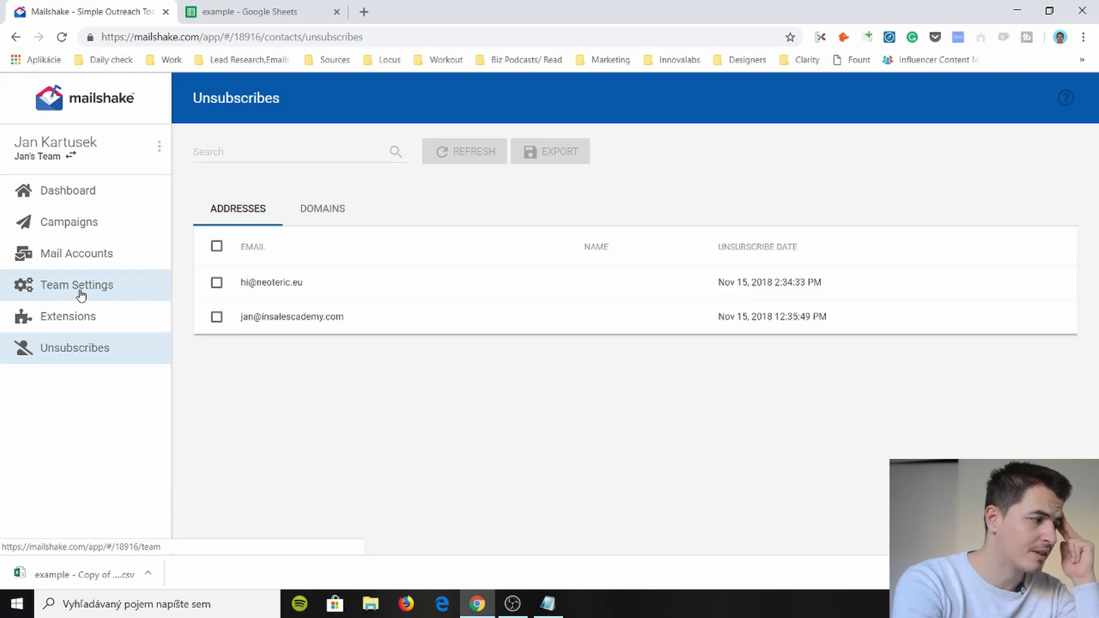
{"action": "left_click", "coordinate": [81, 288]}
- Check the Teammates and Billing pages, then open the Campaigns list
{"action": "scroll", "coordinate": [315, 367], "scroll_direction": "down", "scroll_amount": 5}
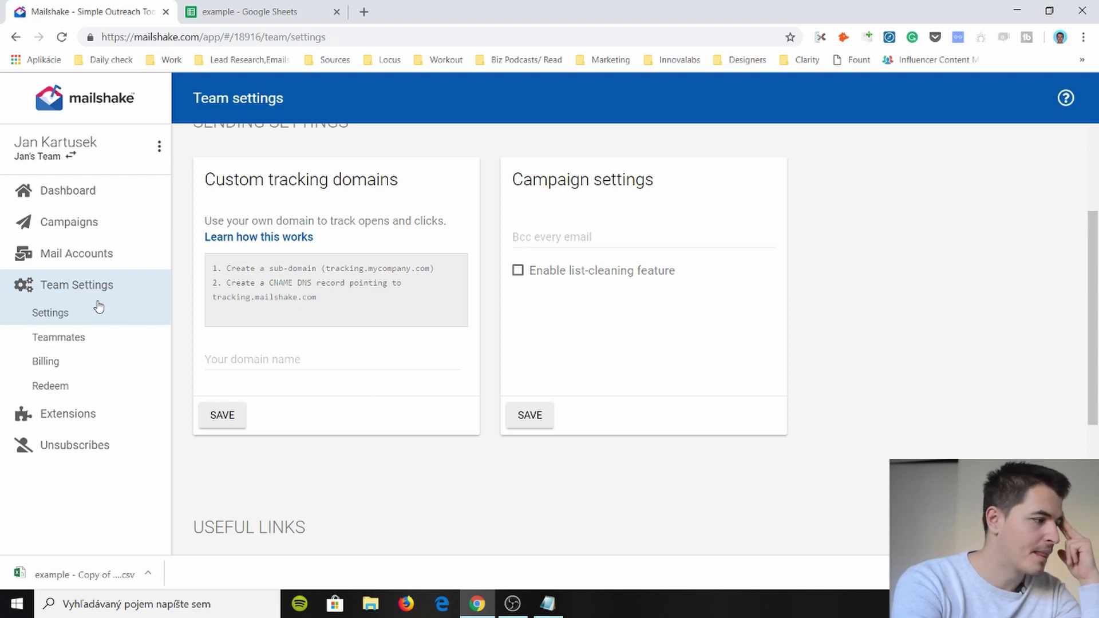
{"action": "left_click", "coordinate": [82, 342]}
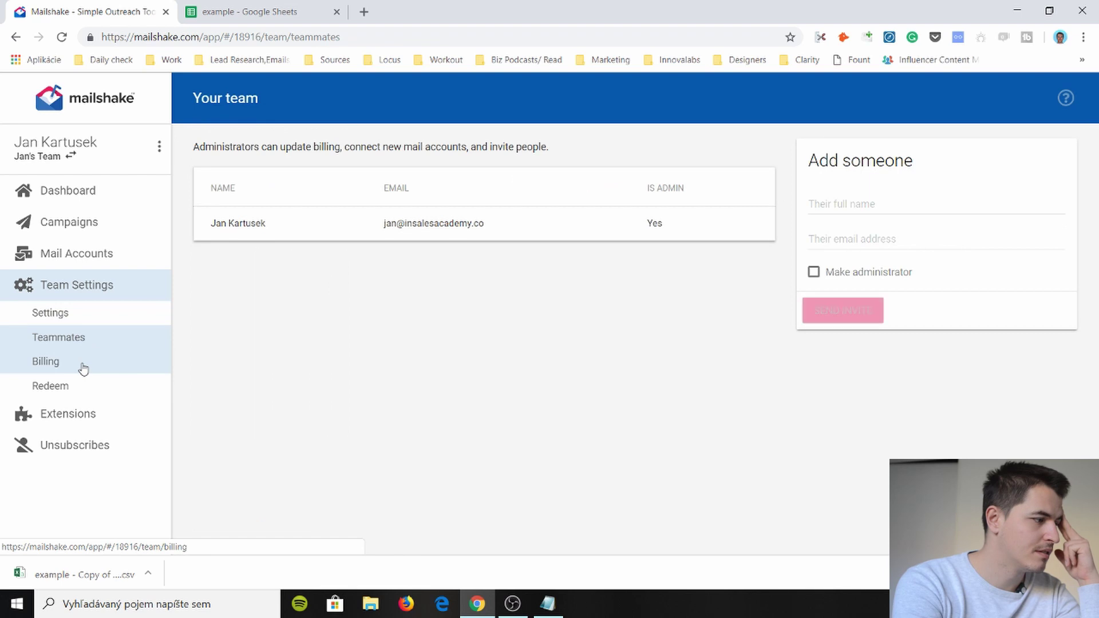
{"action": "left_click", "coordinate": [83, 368]}
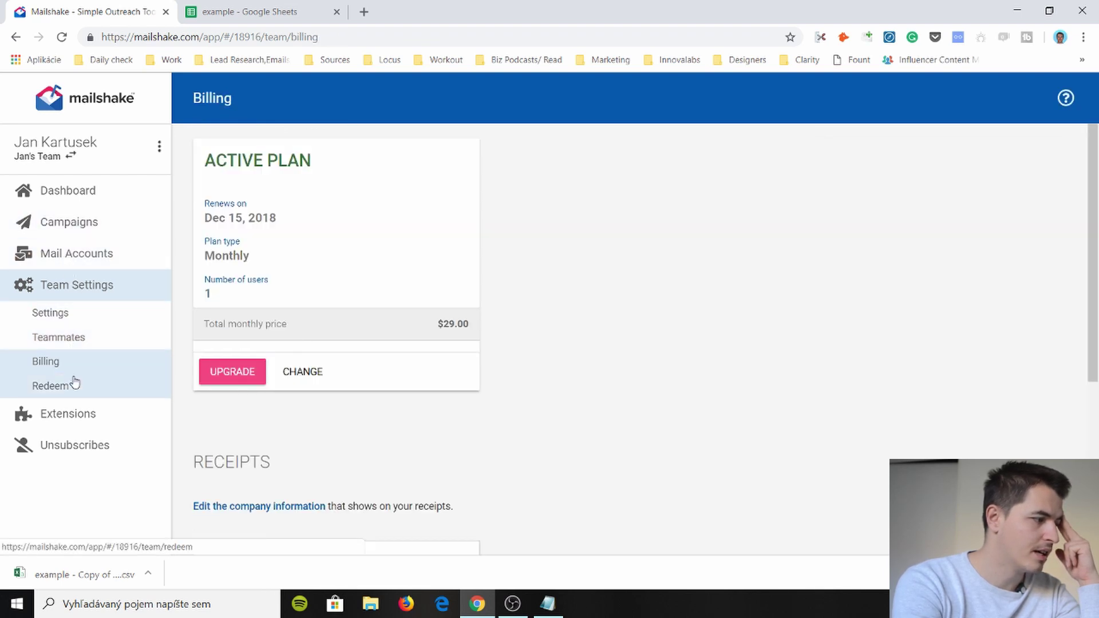
{"action": "left_click", "coordinate": [92, 221]}
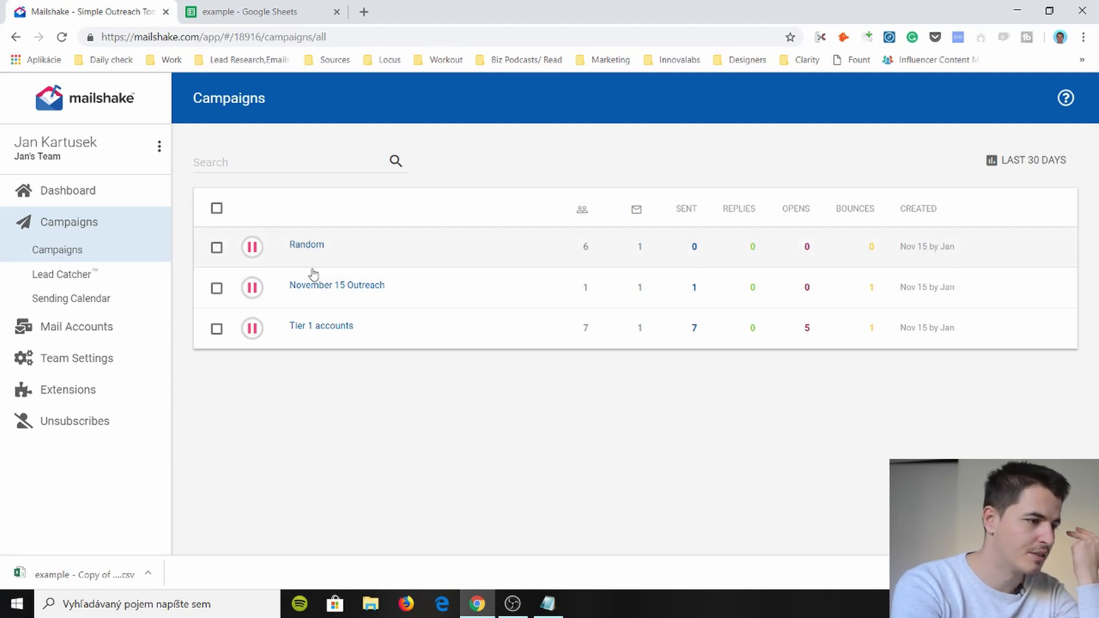
- Open the Random campaign, expand its estimated calendar, and view the full sending calendar
{"action": "left_click", "coordinate": [463, 254]}
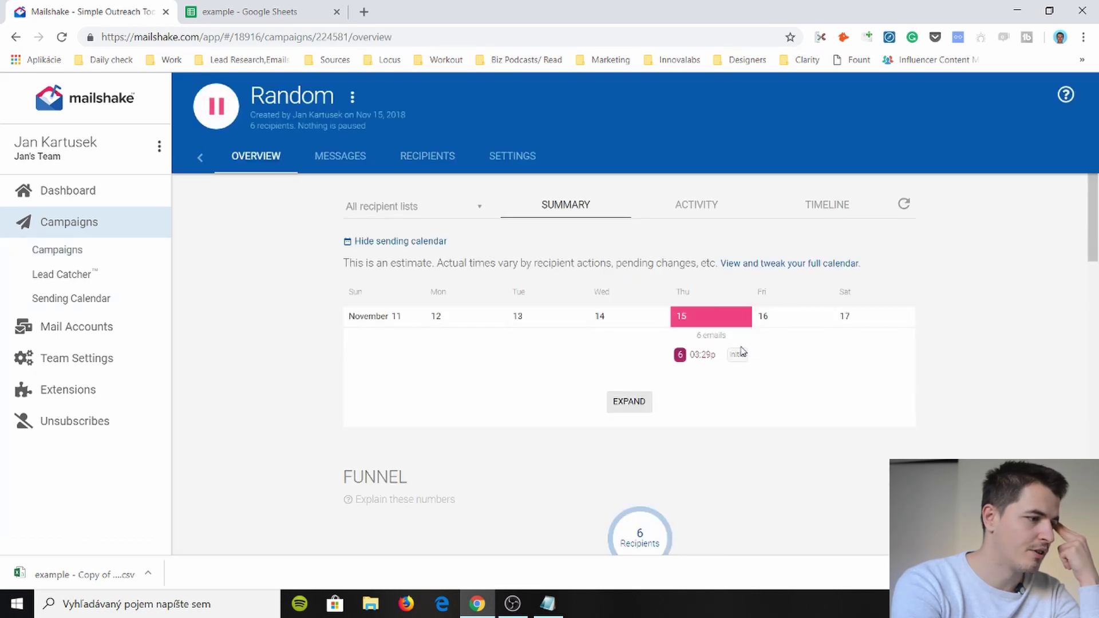
{"action": "scroll", "coordinate": [687, 372], "scroll_direction": "down", "scroll_amount": 1}
{"action": "left_click", "coordinate": [635, 403]}
{"action": "scroll", "coordinate": [630, 321], "scroll_direction": "up", "scroll_amount": 1}
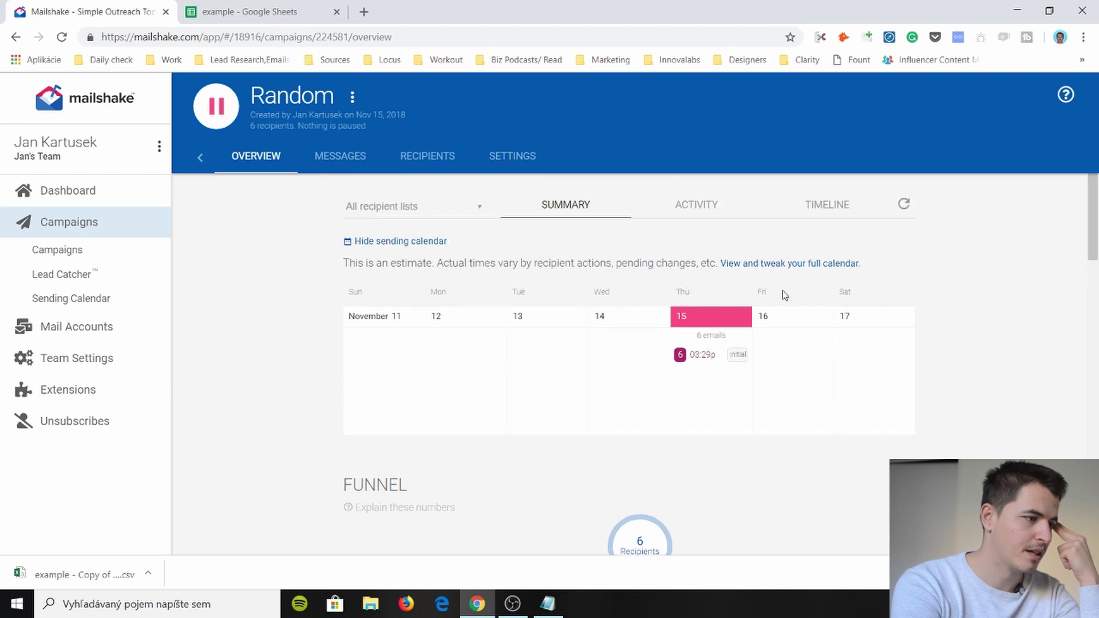
{"action": "left_click", "coordinate": [810, 264]}
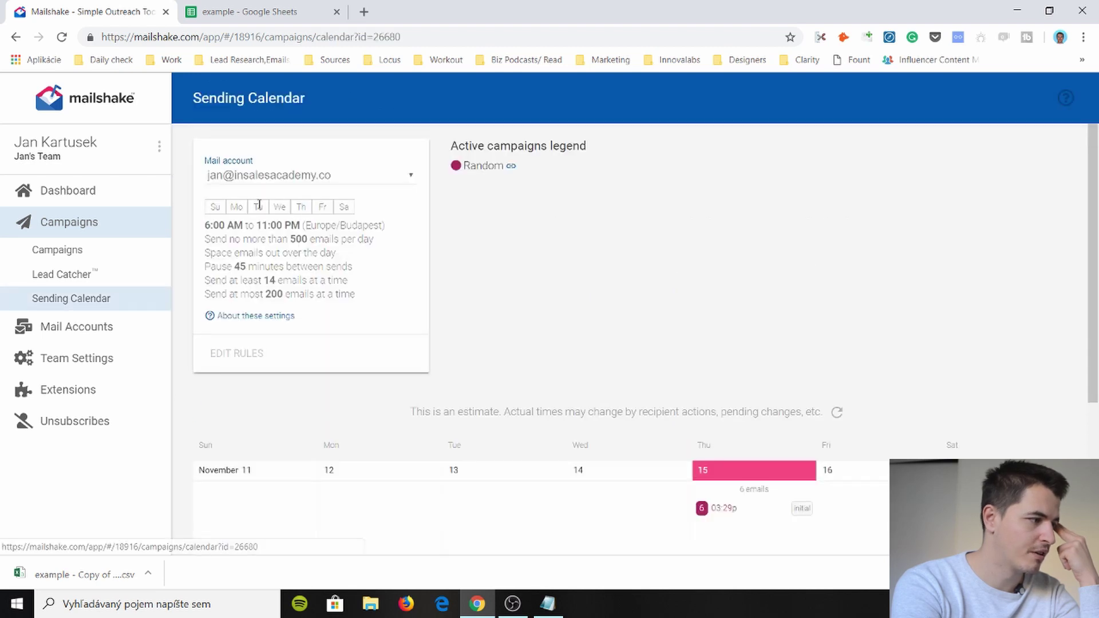
{"action": "scroll", "coordinate": [291, 212], "scroll_direction": "down", "scroll_amount": 1}
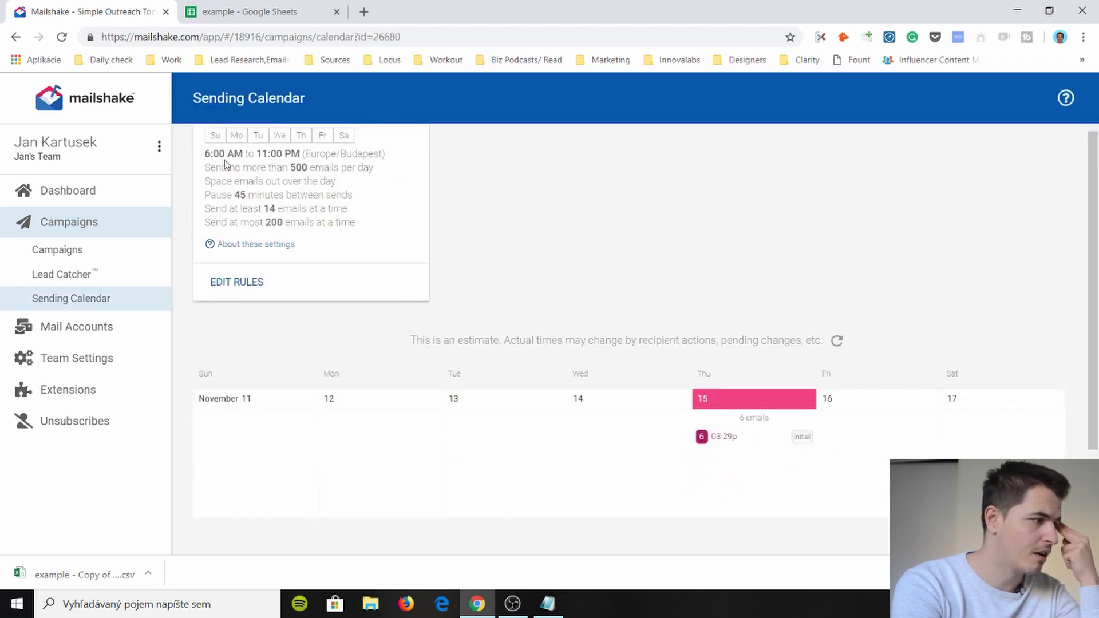
{"action": "scroll", "coordinate": [265, 240], "scroll_direction": "up", "scroll_amount": 1}
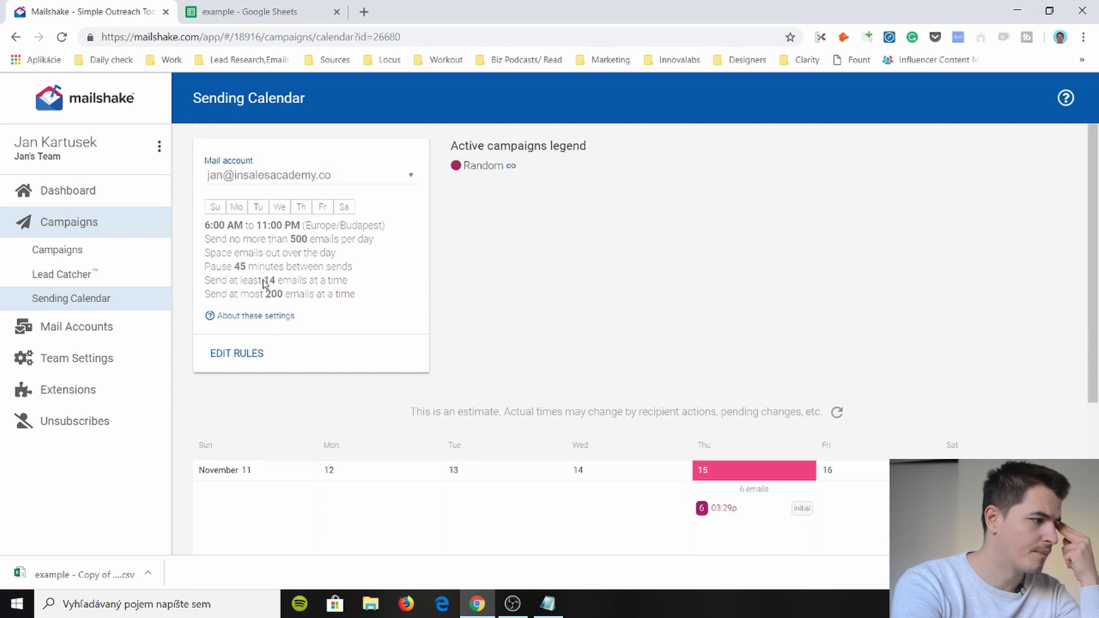
- Edit the sending rules, keeping the strategy as 'Space out over the day'
{"action": "left_click", "coordinate": [236, 355]}
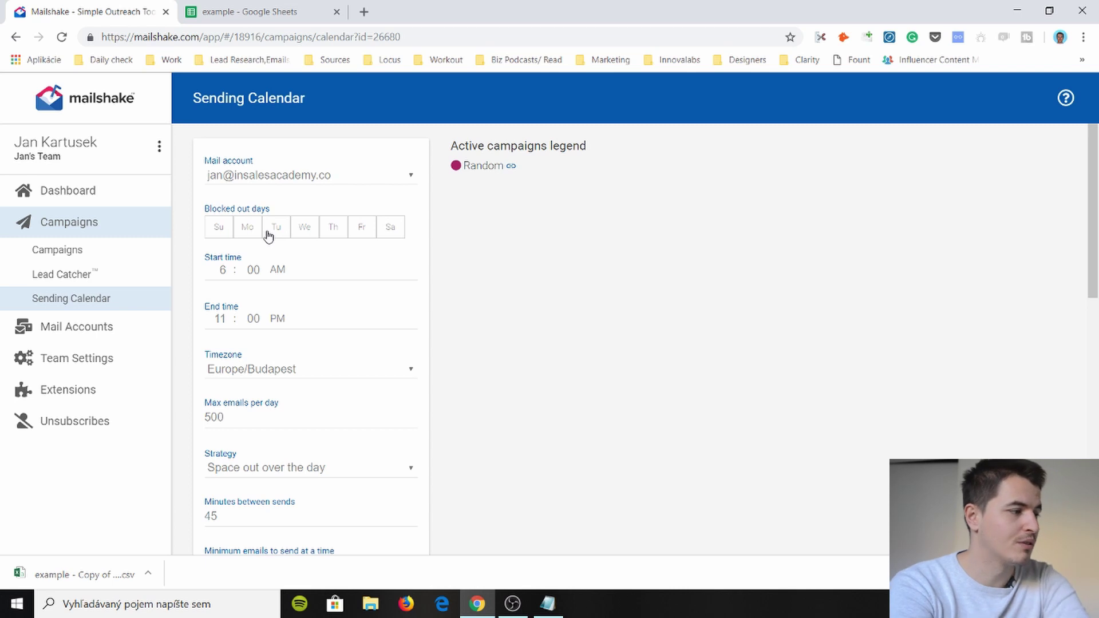
{"action": "scroll", "coordinate": [310, 324], "scroll_direction": "down", "scroll_amount": 1}
{"action": "scroll", "coordinate": [256, 327], "scroll_direction": "down", "scroll_amount": 1}
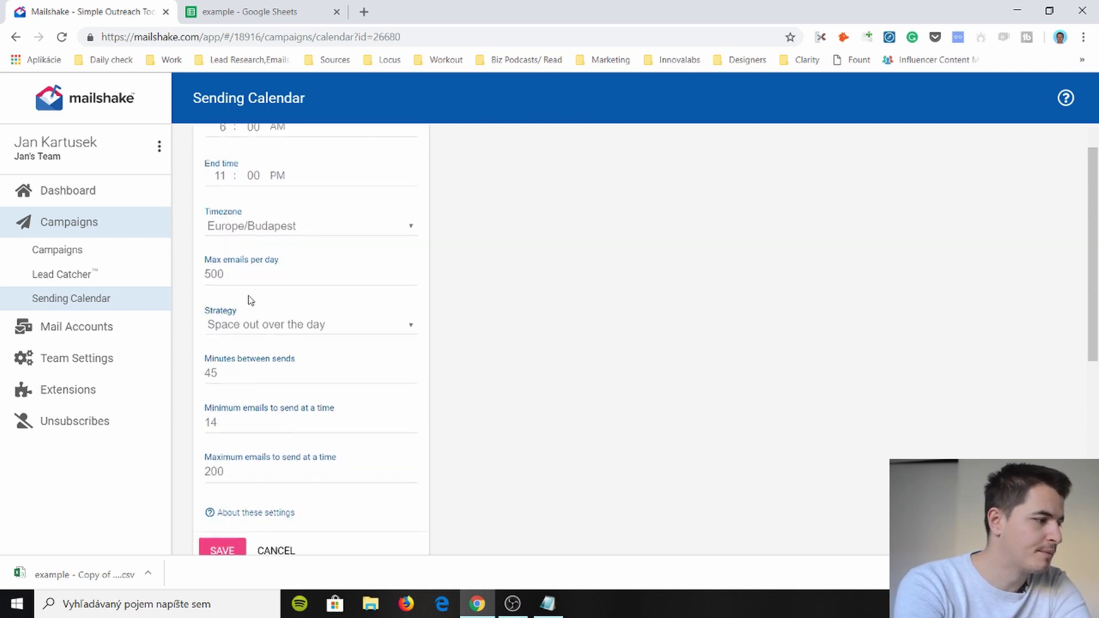
{"action": "scroll", "coordinate": [249, 337], "scroll_direction": "down", "scroll_amount": 1}
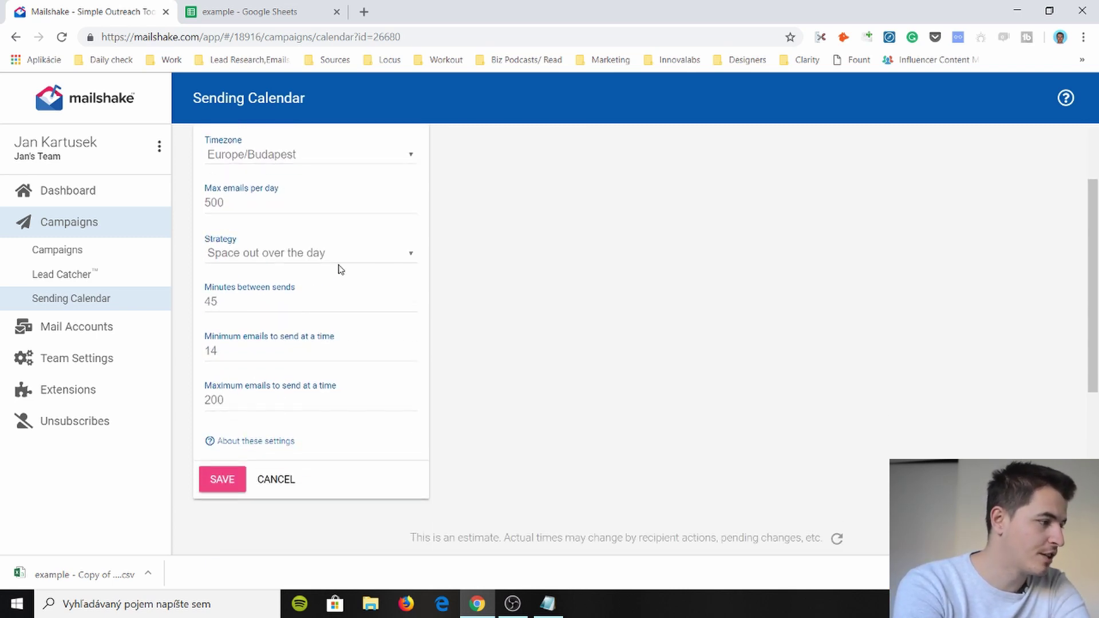
{"action": "left_click", "coordinate": [342, 259]}
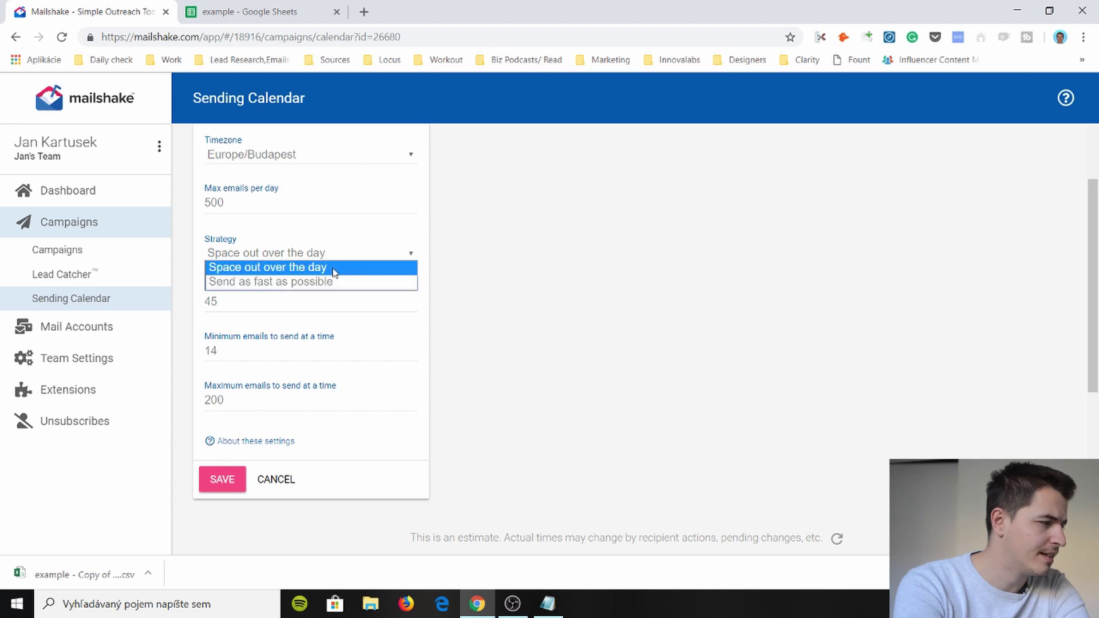
{"action": "left_click", "coordinate": [346, 253]}
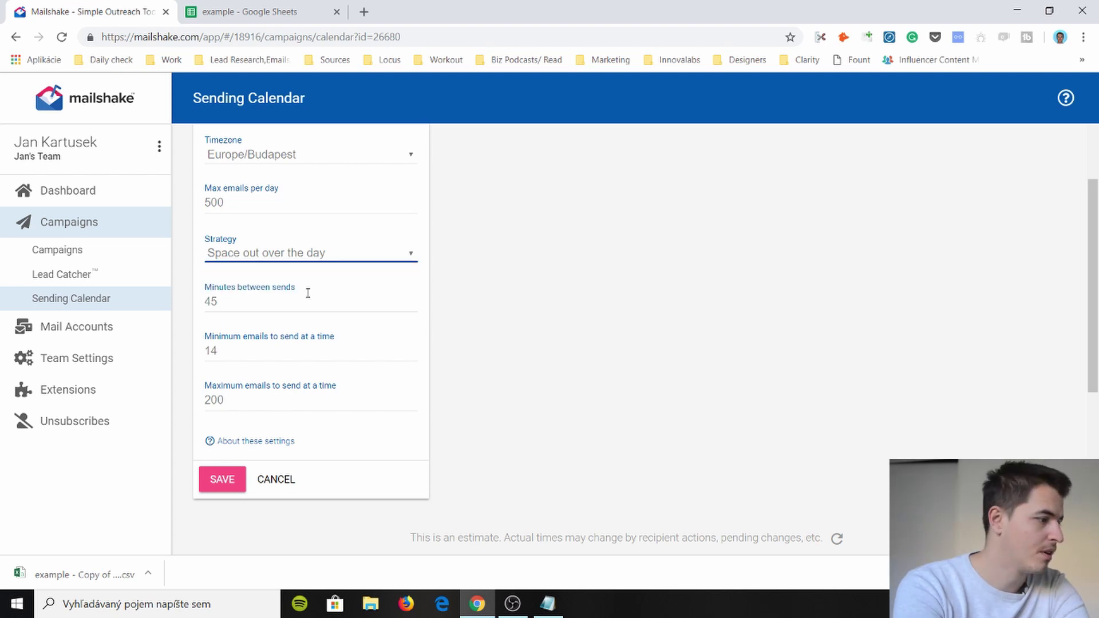
- Save the sending rules and go to the Campaigns list
{"action": "left_click", "coordinate": [232, 293]}
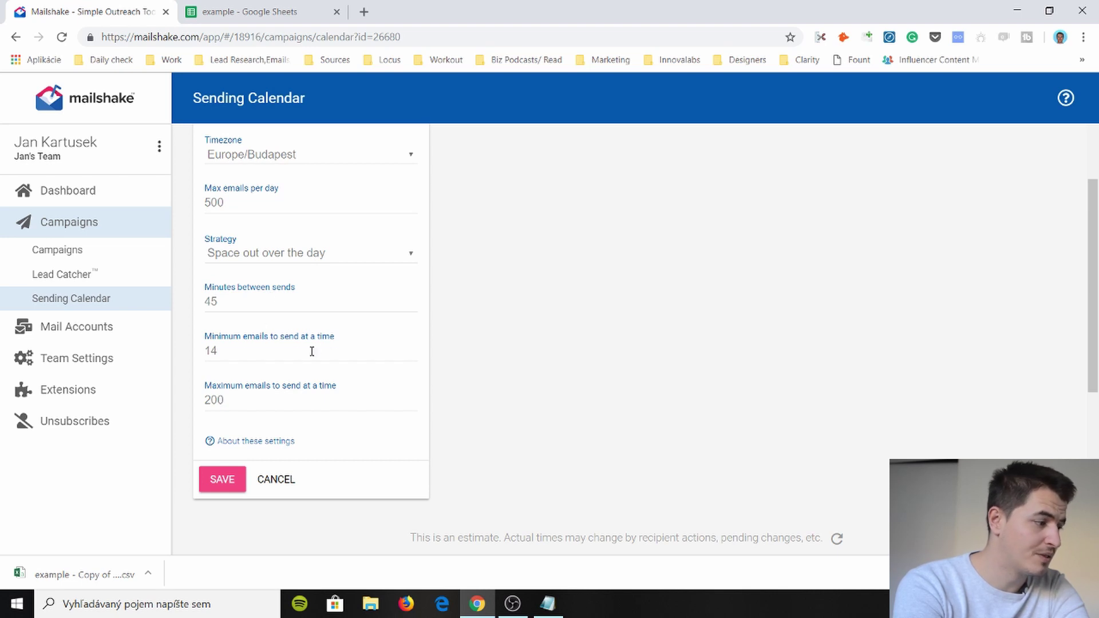
{"action": "scroll", "coordinate": [225, 407], "scroll_direction": "down", "scroll_amount": 2}
{"action": "left_click", "coordinate": [226, 407]}
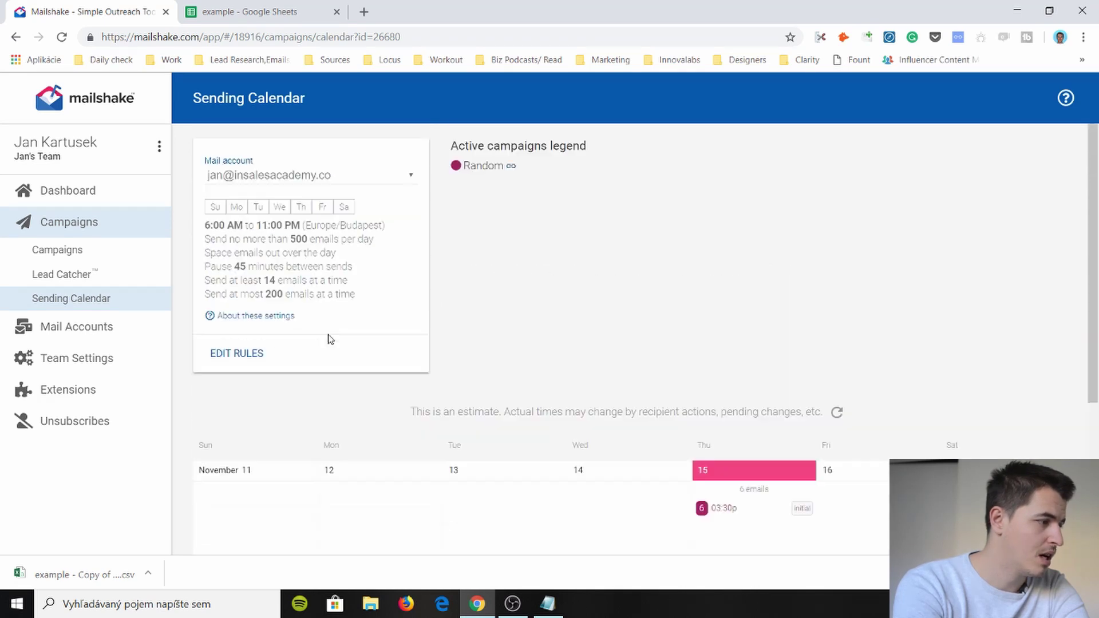
{"action": "left_click", "coordinate": [58, 250]}
- Open the Lead Catcher leads page
{"action": "left_click", "coordinate": [61, 274]}
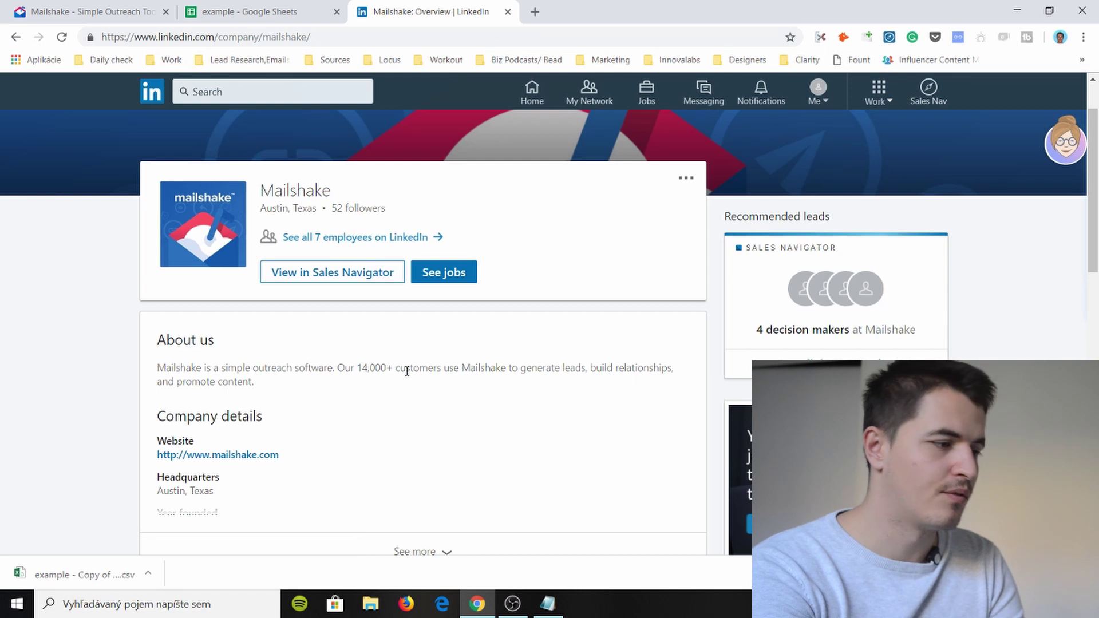
- Expand Mailshake's company details, list all 7 employees, then return to the Mailshake dashboard
{"action": "scroll", "coordinate": [403, 380], "scroll_direction": "down", "scroll_amount": 3}
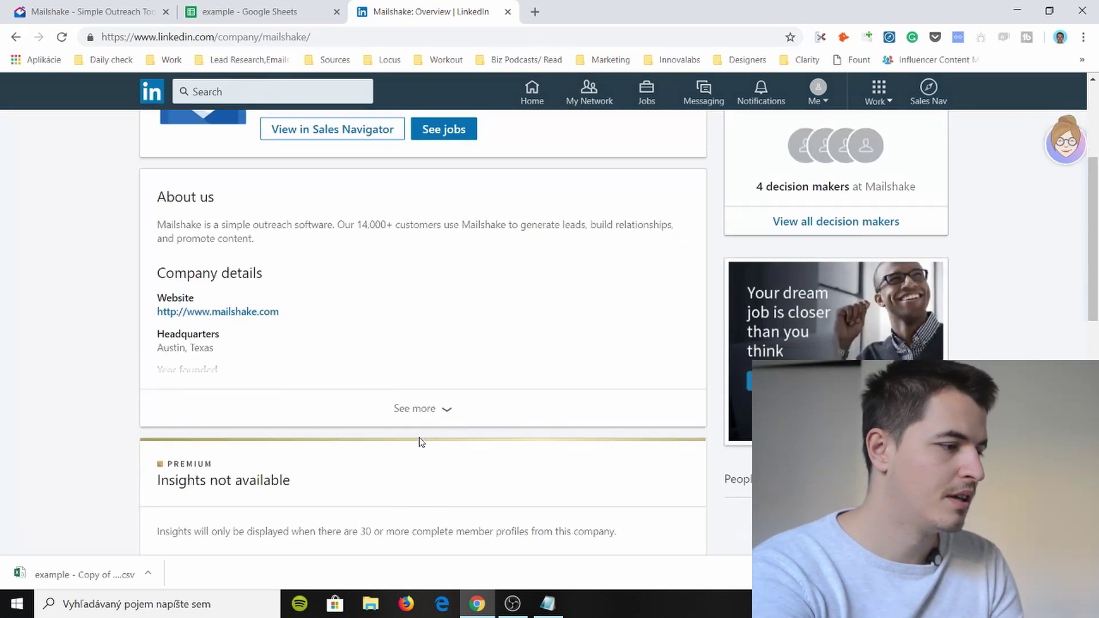
{"action": "left_click", "coordinate": [434, 414]}
{"action": "scroll", "coordinate": [430, 379], "scroll_direction": "up", "scroll_amount": 1}
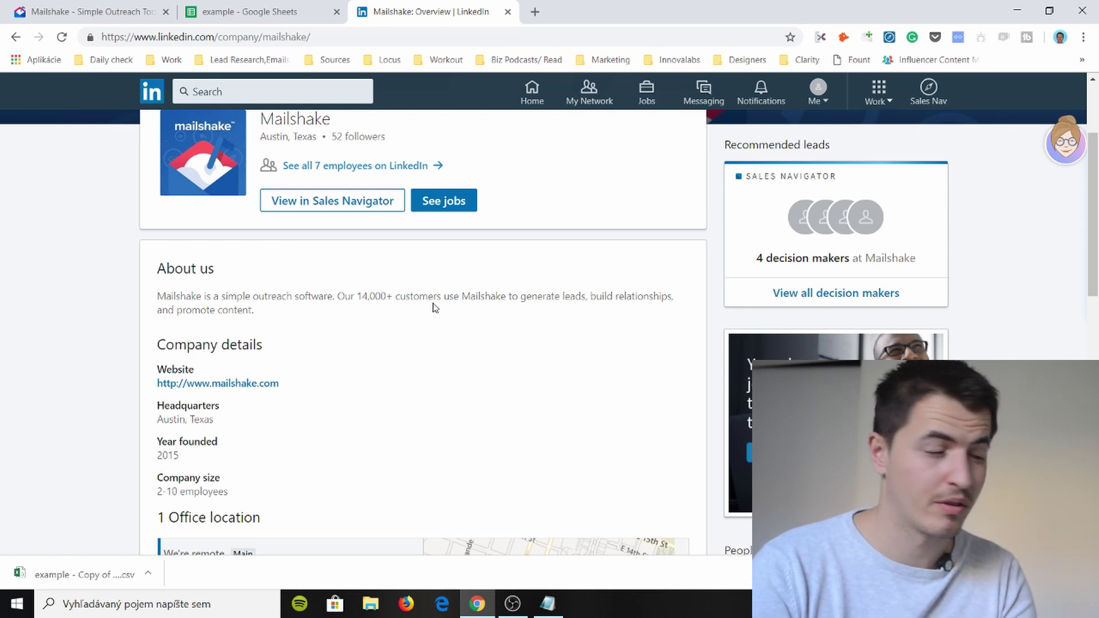
{"action": "left_click", "coordinate": [348, 167]}
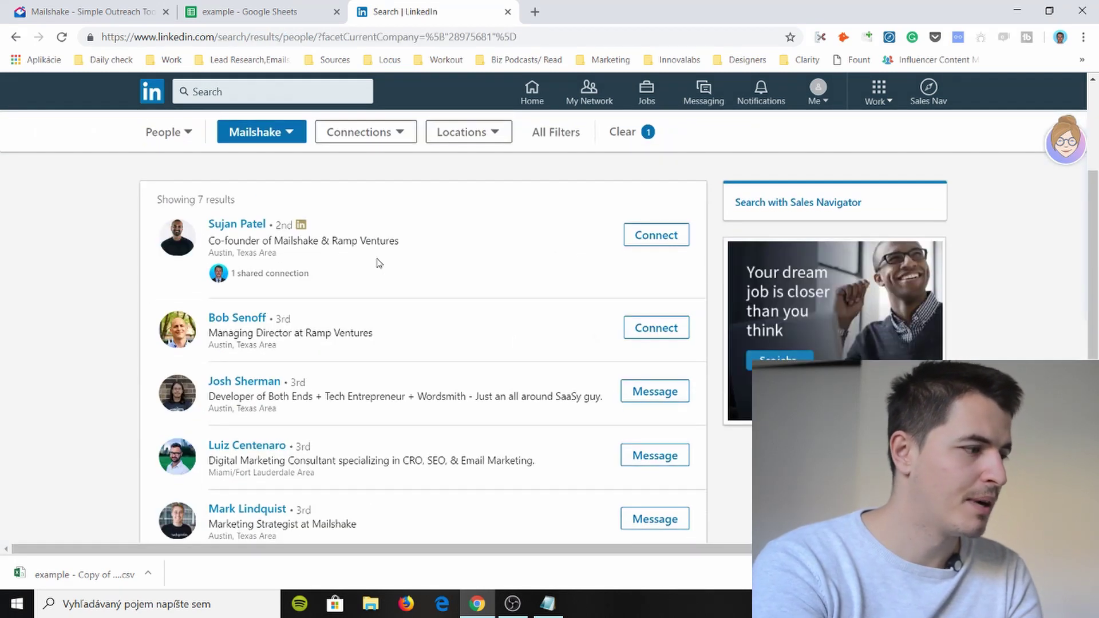
{"action": "left_click_drag", "start_coordinate": [85, 11], "coordinate": [247, 24]}
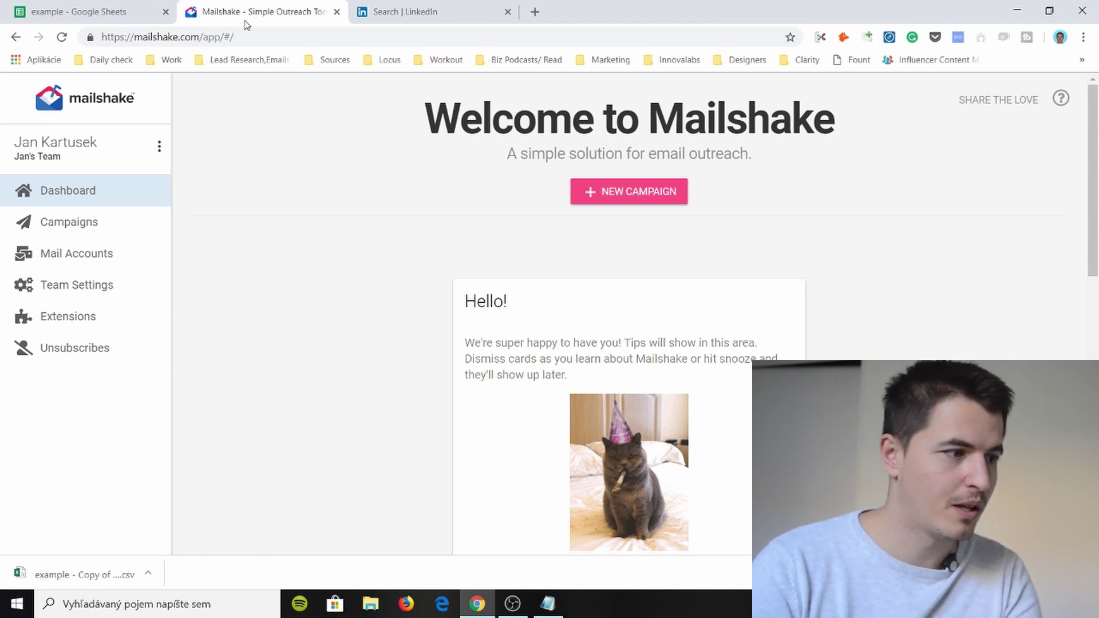
- Close the LinkedIn employee search tab to return to the Mailshake dashboard
{"action": "left_click", "coordinate": [405, 12]}
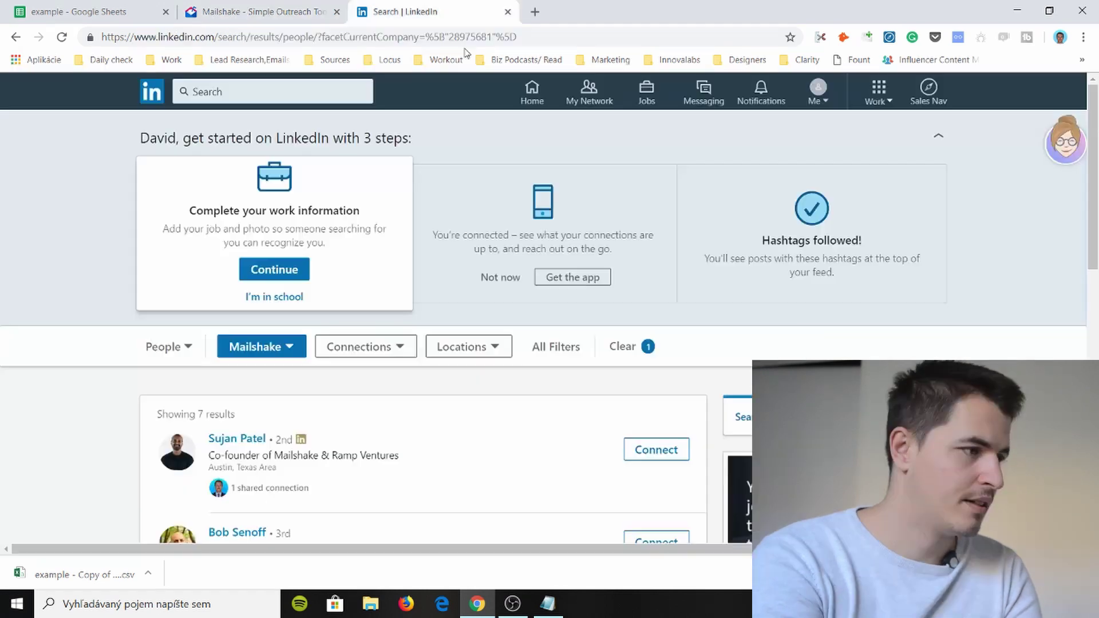
{"action": "left_click", "coordinate": [508, 12]}
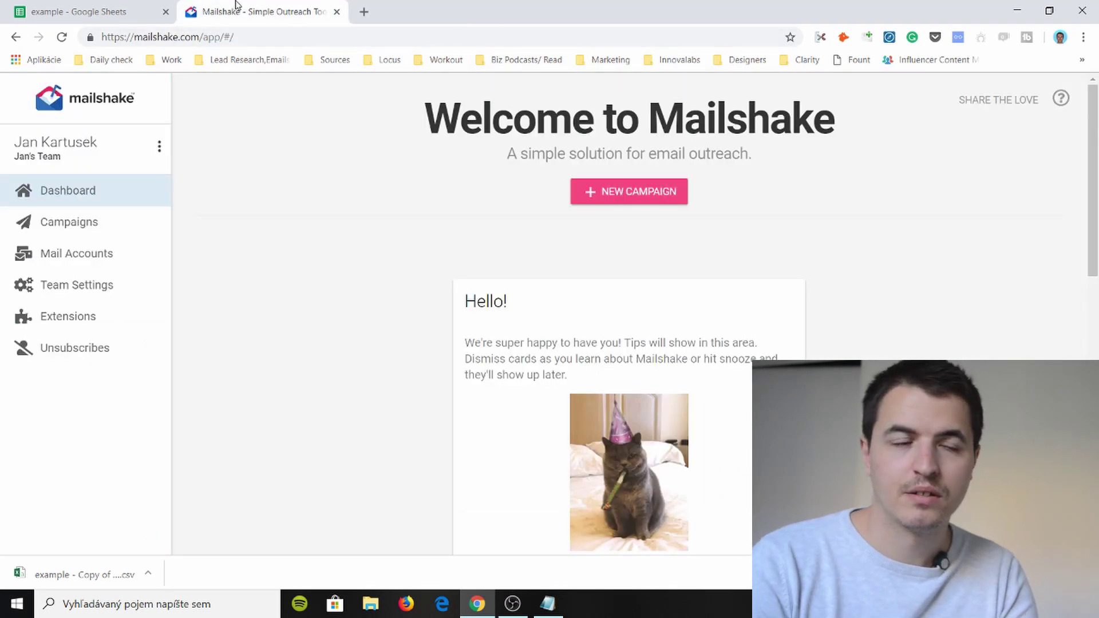